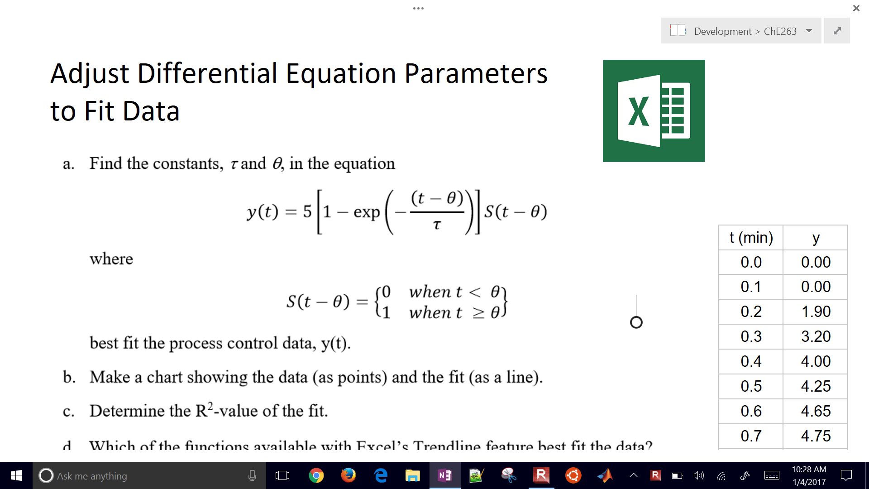
Step: Handwrite 'Model (ODE) ↔ Data' in red ink across the top of the page
{"action": "left_click", "coordinate": [300, 286]}
{"action": "mouse_move", "coordinate": [262, 142]}
{"action": "left_mouse_down"}
{"action": "mouse_move", "coordinate": [282, 129]}
{"action": "mouse_move", "coordinate": [323, 137]}
{"action": "left_mouse_up"}
{"action": "left_click_drag", "start_coordinate": [333, 112], "coordinate": [333, 139]}
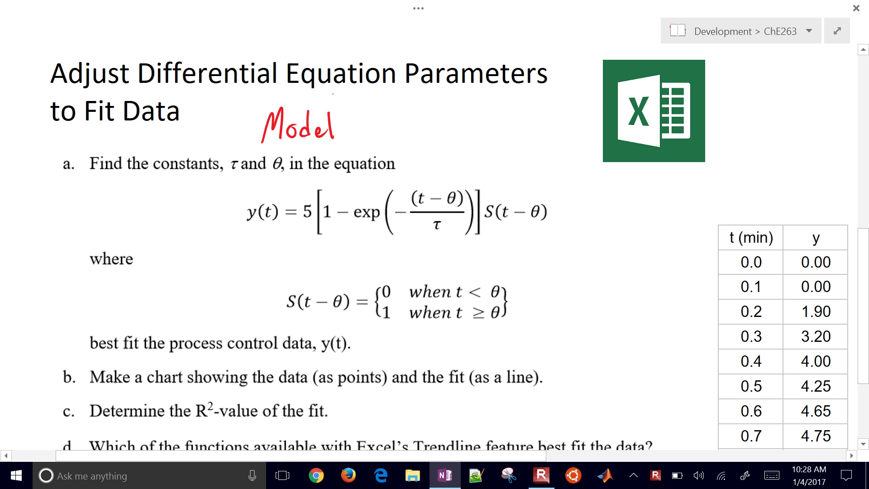
{"action": "mouse_move", "coordinate": [357, 108]}
{"action": "left_mouse_down"}
{"action": "mouse_move", "coordinate": [353, 140]}
{"action": "mouse_move", "coordinate": [367, 119]}
{"action": "left_mouse_up"}
{"action": "left_click_drag", "start_coordinate": [376, 118], "coordinate": [375, 137]}
{"action": "mouse_move", "coordinate": [390, 118]}
{"action": "left_mouse_down"}
{"action": "mouse_move", "coordinate": [390, 136]}
{"action": "mouse_move", "coordinate": [403, 115]}
{"action": "left_mouse_up"}
{"action": "left_click_drag", "start_coordinate": [393, 128], "coordinate": [406, 137]}
{"action": "mouse_move", "coordinate": [401, 102]}
{"action": "left_mouse_down"}
{"action": "mouse_move", "coordinate": [413, 144]}
{"action": "mouse_move", "coordinate": [468, 126]}
{"action": "left_mouse_up"}
{"action": "mouse_move", "coordinate": [444, 122]}
{"action": "left_mouse_down"}
{"action": "mouse_move", "coordinate": [433, 128]}
{"action": "mouse_move", "coordinate": [446, 132]}
{"action": "left_mouse_up"}
{"action": "mouse_move", "coordinate": [462, 120]}
{"action": "left_mouse_down"}
{"action": "mouse_move", "coordinate": [461, 131]}
{"action": "mouse_move", "coordinate": [486, 137]}
{"action": "left_mouse_up"}
{"action": "left_click_drag", "start_coordinate": [503, 130], "coordinate": [518, 134]}
{"action": "mouse_move", "coordinate": [525, 110]}
{"action": "left_mouse_down"}
{"action": "mouse_move", "coordinate": [526, 134]}
{"action": "mouse_move", "coordinate": [548, 122]}
{"action": "left_mouse_up"}
{"action": "left_click", "coordinate": [556, 121]}
{"action": "mouse_move", "coordinate": [543, 127]}
{"action": "left_mouse_down"}
{"action": "mouse_move", "coordinate": [700, 211]}
{"action": "mouse_move", "coordinate": [752, 222]}
{"action": "mouse_move", "coordinate": [724, 223]}
{"action": "left_mouse_up"}
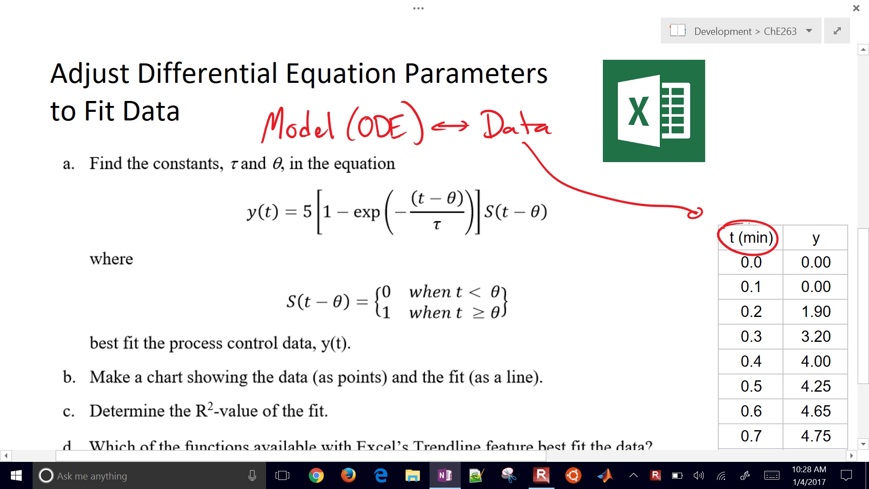
Step: Circle the y column header and draw arrows down the t and y columns
{"action": "left_click_drag", "start_coordinate": [816, 224], "coordinate": [798, 228]}
{"action": "left_click_drag", "start_coordinate": [709, 256], "coordinate": [712, 368]}
{"action": "left_click_drag", "start_coordinate": [707, 371], "coordinate": [718, 356]}
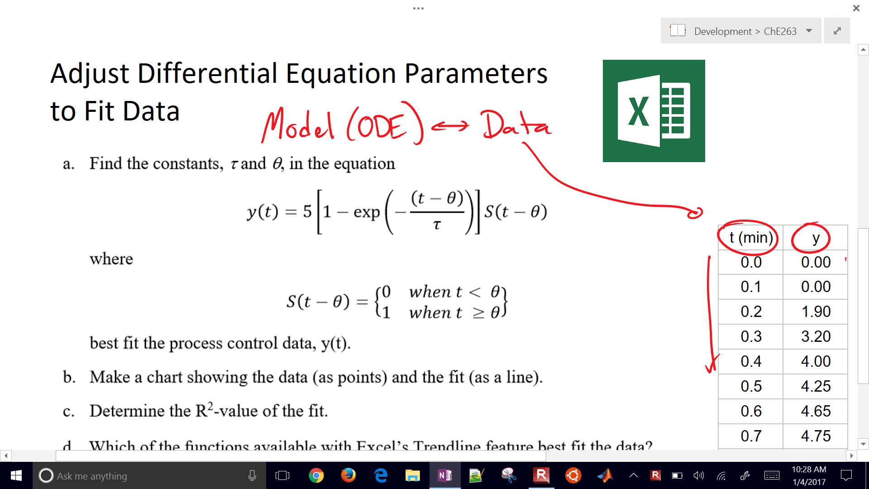
{"action": "left_click_drag", "start_coordinate": [845, 259], "coordinate": [857, 352]}
{"action": "scroll", "coordinate": [434, 253], "scroll_direction": "right", "scroll_amount": 3}
{"action": "scroll", "coordinate": [435, 253], "scroll_direction": "down", "scroll_amount": 1}
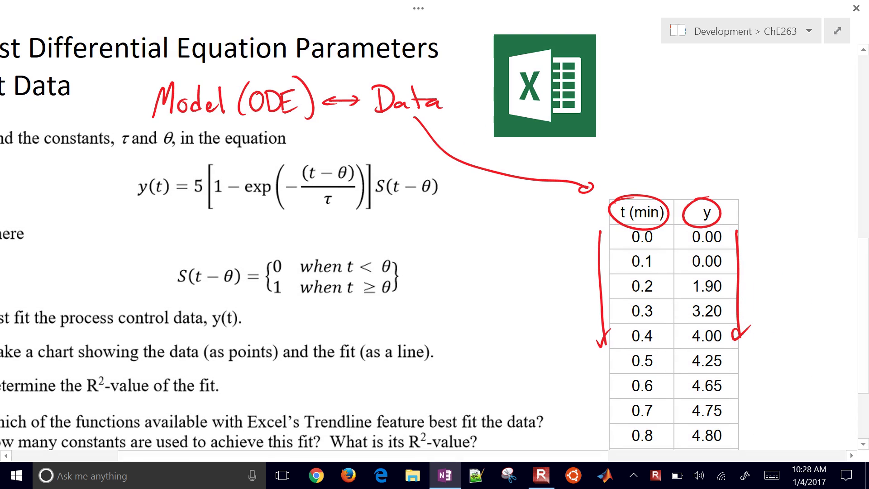
Step: Label the measured y column 'data' and sketch a 'model' y column beside the table
{"action": "mouse_move", "coordinate": [762, 211]}
{"action": "left_mouse_down"}
{"action": "mouse_move", "coordinate": [772, 211]}
{"action": "mouse_move", "coordinate": [765, 242]}
{"action": "left_mouse_up"}
{"action": "mouse_move", "coordinate": [690, 166]}
{"action": "left_mouse_down"}
{"action": "mouse_move", "coordinate": [684, 191]}
{"action": "mouse_move", "coordinate": [704, 171]}
{"action": "mouse_move", "coordinate": [716, 190]}
{"action": "mouse_move", "coordinate": [773, 186]}
{"action": "left_mouse_up"}
{"action": "mouse_move", "coordinate": [777, 186]}
{"action": "left_mouse_down"}
{"action": "mouse_move", "coordinate": [781, 172]}
{"action": "mouse_move", "coordinate": [792, 189]}
{"action": "left_mouse_up"}
{"action": "left_click_drag", "start_coordinate": [792, 190], "coordinate": [795, 172]}
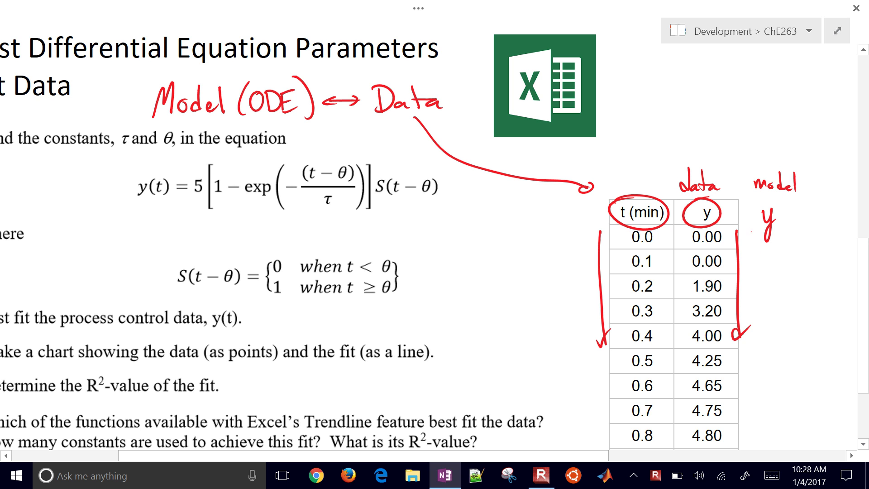
{"action": "mouse_move", "coordinate": [742, 229]}
{"action": "left_mouse_down"}
{"action": "mouse_move", "coordinate": [794, 225]}
{"action": "mouse_move", "coordinate": [809, 407]}
{"action": "left_mouse_up"}
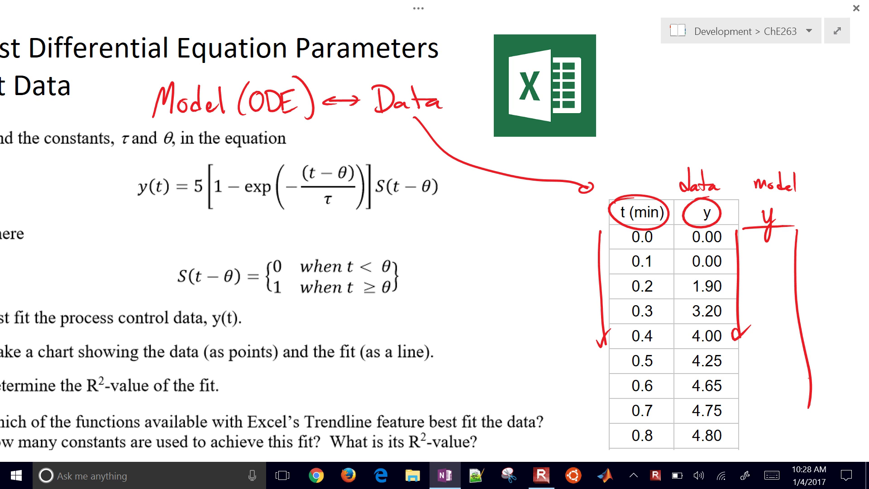
{"action": "mouse_move", "coordinate": [663, 167]}
{"action": "left_mouse_down"}
{"action": "mouse_move", "coordinate": [796, 203]}
{"action": "mouse_move", "coordinate": [665, 170]}
{"action": "left_mouse_up"}
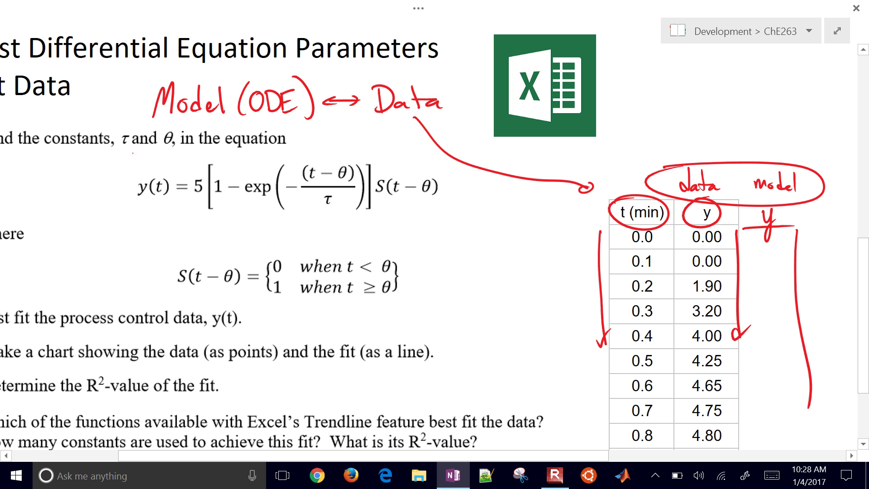
Step: Circle the y(t) equation, draw an up-arrow below it and start writing dy/dt = -y
{"action": "mouse_move", "coordinate": [126, 160]}
{"action": "left_mouse_down"}
{"action": "mouse_move", "coordinate": [429, 158]}
{"action": "mouse_move", "coordinate": [397, 219]}
{"action": "mouse_move", "coordinate": [114, 206]}
{"action": "mouse_move", "coordinate": [138, 164]}
{"action": "left_mouse_up"}
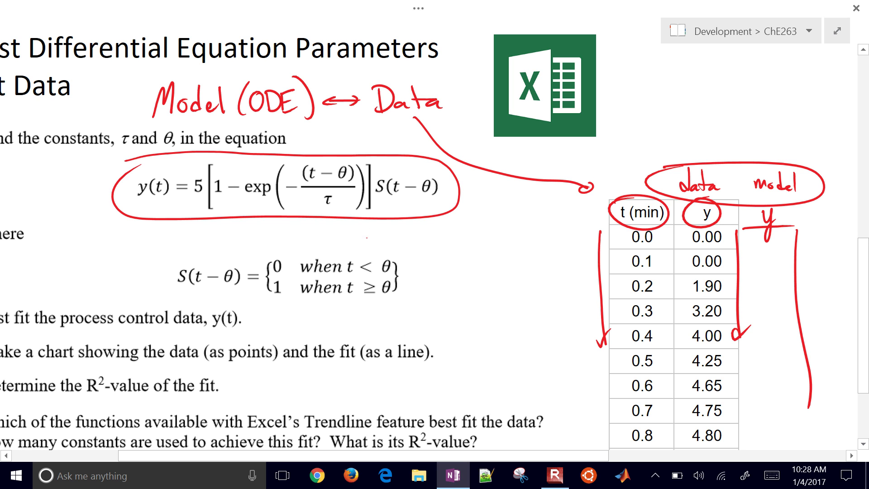
{"action": "mouse_move", "coordinate": [370, 248]}
{"action": "left_mouse_down"}
{"action": "mouse_move", "coordinate": [370, 230]}
{"action": "mouse_move", "coordinate": [414, 239]}
{"action": "mouse_move", "coordinate": [398, 256]}
{"action": "mouse_move", "coordinate": [407, 255]}
{"action": "left_mouse_up"}
{"action": "left_click_drag", "start_coordinate": [401, 247], "coordinate": [433, 241]}
Step: Finish writing the ODE dy/dt = -y + Kp u(t-θp) in red ink
{"action": "left_click_drag", "start_coordinate": [441, 239], "coordinate": [458, 241]}
{"action": "mouse_move", "coordinate": [465, 233]}
{"action": "left_mouse_down"}
{"action": "mouse_move", "coordinate": [459, 255]}
{"action": "mouse_move", "coordinate": [481, 243]}
{"action": "left_mouse_up"}
{"action": "left_click_drag", "start_coordinate": [478, 239], "coordinate": [487, 238]}
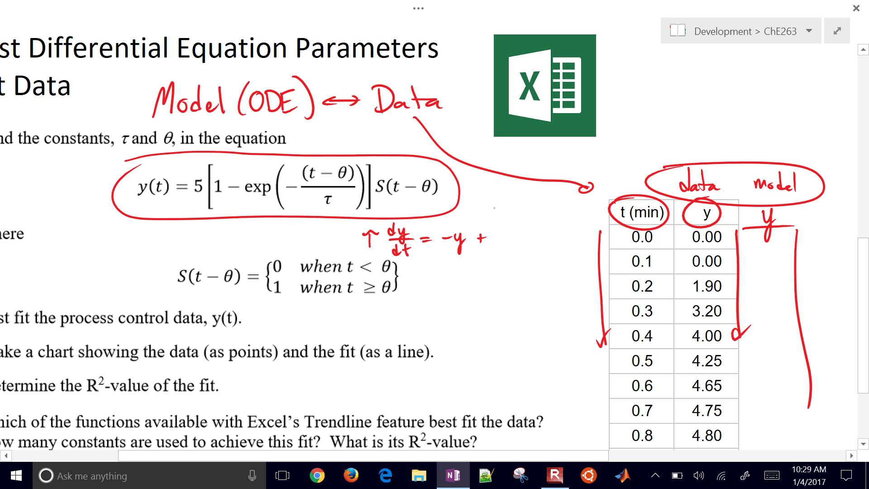
{"action": "left_click_drag", "start_coordinate": [498, 227], "coordinate": [497, 245]}
{"action": "mouse_move", "coordinate": [510, 225]}
{"action": "left_mouse_down"}
{"action": "mouse_move", "coordinate": [500, 236]}
{"action": "mouse_move", "coordinate": [507, 245]}
{"action": "left_mouse_up"}
{"action": "mouse_move", "coordinate": [507, 241]}
{"action": "left_mouse_down"}
{"action": "mouse_move", "coordinate": [509, 251]}
{"action": "mouse_move", "coordinate": [539, 246]}
{"action": "left_mouse_up"}
{"action": "mouse_move", "coordinate": [552, 224]}
{"action": "left_mouse_down"}
{"action": "mouse_move", "coordinate": [553, 244]}
{"action": "mouse_move", "coordinate": [560, 234]}
{"action": "left_mouse_up"}
{"action": "mouse_move", "coordinate": [559, 235]}
{"action": "left_mouse_down"}
{"action": "mouse_move", "coordinate": [577, 226]}
{"action": "mouse_move", "coordinate": [582, 234]}
{"action": "left_mouse_up"}
{"action": "left_click_drag", "start_coordinate": [583, 240], "coordinate": [592, 250]}
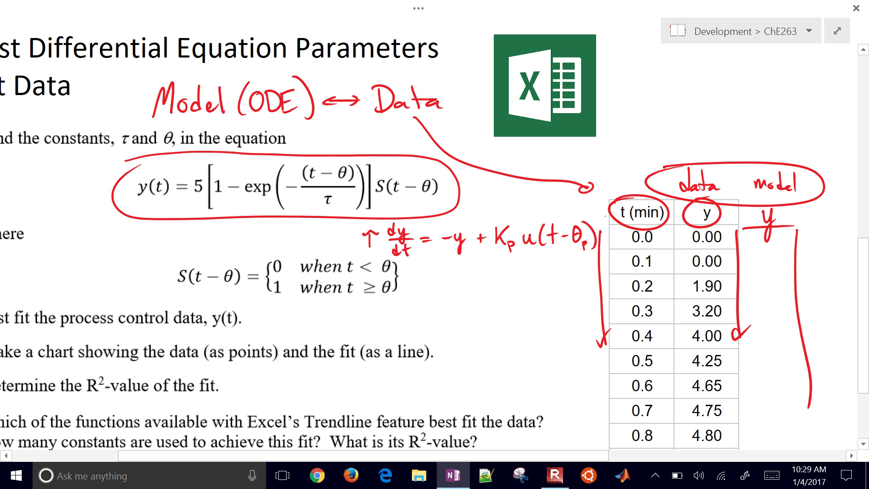
Step: Mark Kp, circle the up-arrow and θp, and link them to the equation
{"action": "left_click_drag", "start_coordinate": [500, 261], "coordinate": [514, 207]}
{"action": "mouse_move", "coordinate": [365, 221]}
{"action": "left_mouse_down"}
{"action": "mouse_move", "coordinate": [355, 232]}
{"action": "mouse_move", "coordinate": [388, 222]}
{"action": "left_mouse_up"}
{"action": "mouse_move", "coordinate": [584, 221]}
{"action": "left_mouse_down"}
{"action": "mouse_move", "coordinate": [568, 228]}
{"action": "mouse_move", "coordinate": [590, 224]}
{"action": "left_mouse_up"}
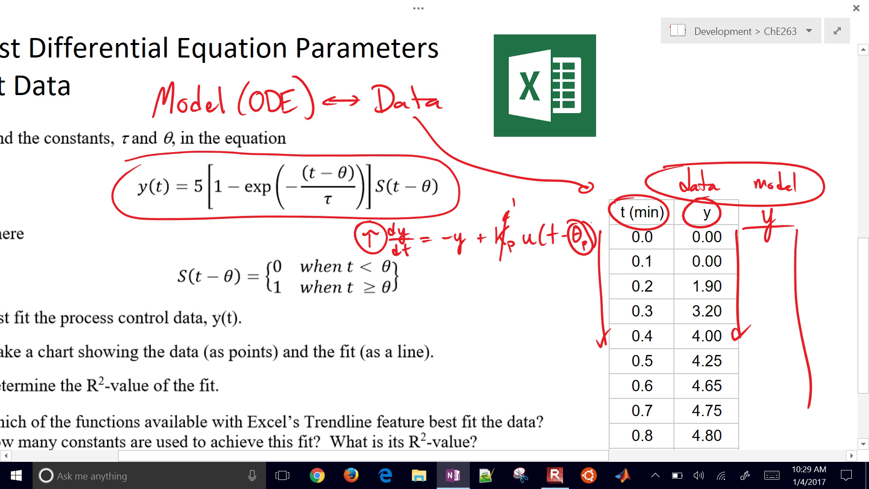
{"action": "mouse_move", "coordinate": [353, 239]}
{"action": "left_mouse_down"}
{"action": "mouse_move", "coordinate": [289, 223]}
{"action": "mouse_move", "coordinate": [296, 228]}
{"action": "left_mouse_up"}
Step: Box and underline the S(t − θ) term, write u over it, then erase those marks
{"action": "mouse_move", "coordinate": [168, 262]}
{"action": "left_mouse_down"}
{"action": "mouse_move", "coordinate": [230, 261]}
{"action": "mouse_move", "coordinate": [245, 299]}
{"action": "mouse_move", "coordinate": [168, 264]}
{"action": "left_mouse_up"}
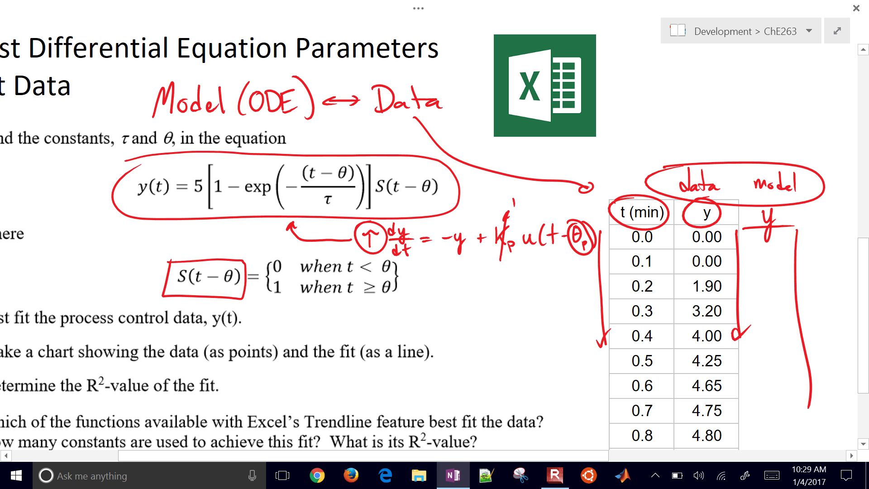
{"action": "left_click_drag", "start_coordinate": [177, 289], "coordinate": [240, 290]}
{"action": "left_click_drag", "start_coordinate": [174, 266], "coordinate": [185, 281]}
{"action": "left_click_drag", "start_coordinate": [169, 264], "coordinate": [194, 278]}
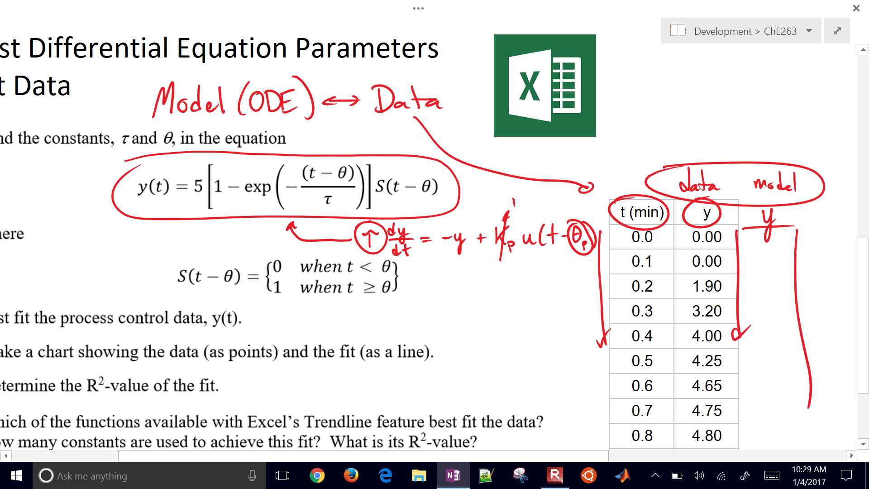
Step: Underline and circle the t ≥ θ case and add an arrow labelled 'delay'
{"action": "left_click_drag", "start_coordinate": [270, 274], "coordinate": [388, 265]}
{"action": "left_click_drag", "start_coordinate": [271, 300], "coordinate": [398, 299]}
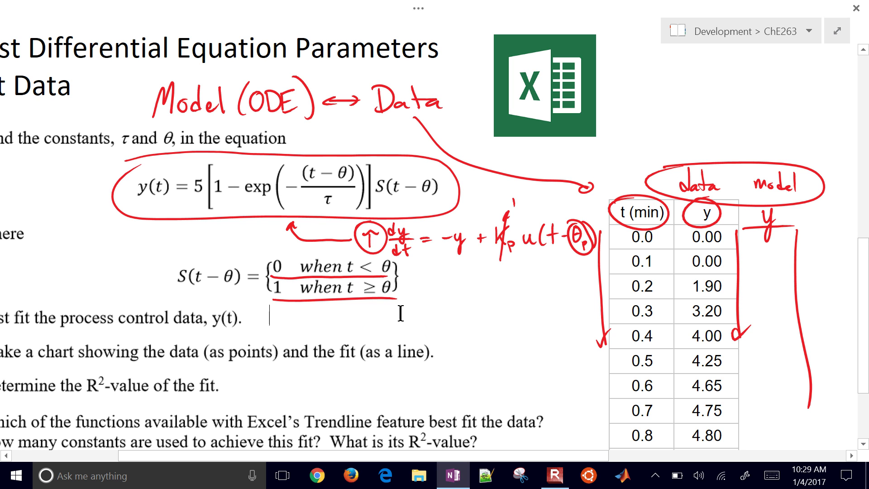
{"action": "mouse_move", "coordinate": [341, 287]}
{"action": "left_mouse_down"}
{"action": "mouse_move", "coordinate": [354, 278]}
{"action": "mouse_move", "coordinate": [344, 283]}
{"action": "left_mouse_up"}
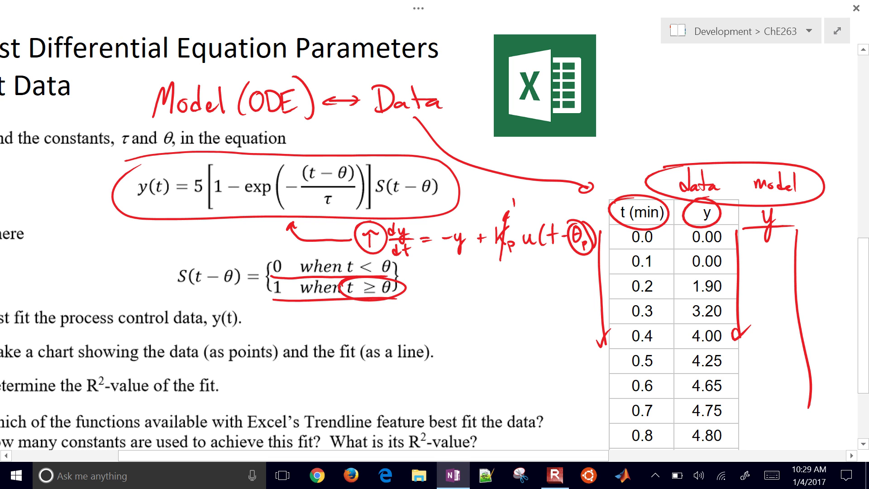
{"action": "mouse_move", "coordinate": [420, 326]}
{"action": "left_mouse_down"}
{"action": "mouse_move", "coordinate": [401, 296]}
{"action": "mouse_move", "coordinate": [437, 340]}
{"action": "left_mouse_up"}
{"action": "left_click_drag", "start_coordinate": [441, 337], "coordinate": [454, 340]}
{"action": "left_click_drag", "start_coordinate": [459, 333], "coordinate": [467, 351]}
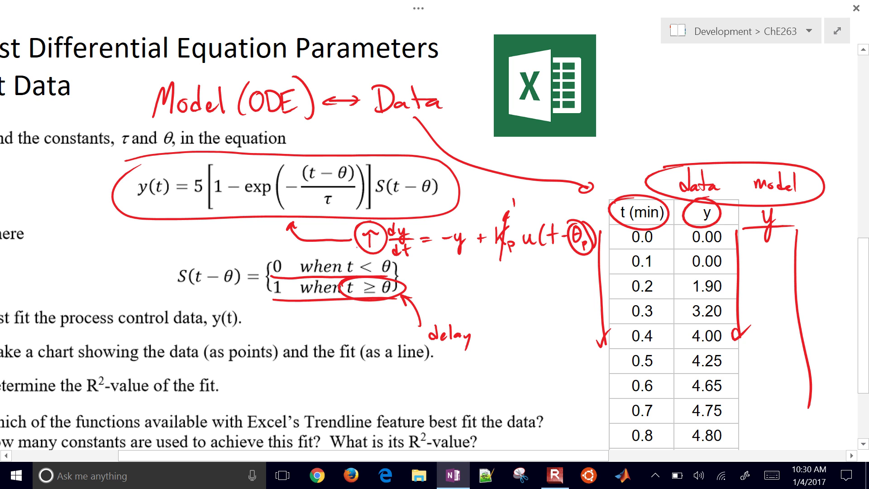
Step: Add an arrow to τ labelled 'time constant', then erase the ODE and time-constant notes
{"action": "left_click_drag", "start_coordinate": [240, 249], "coordinate": [346, 251]}
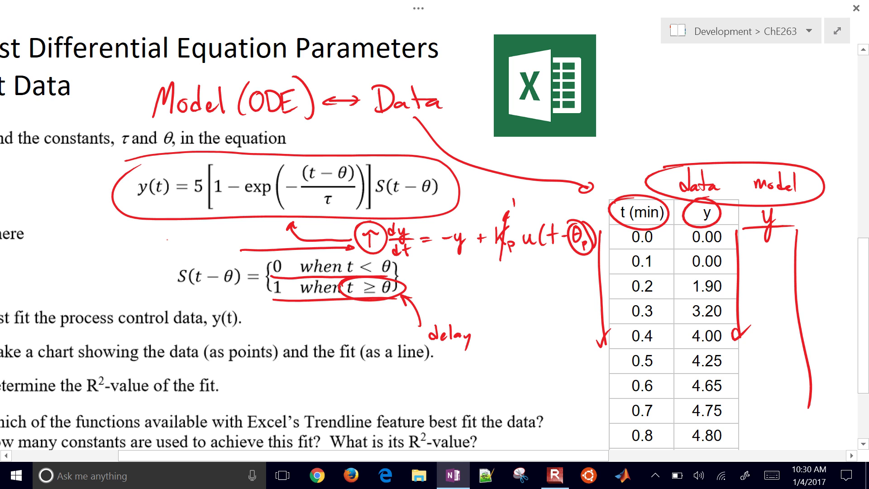
{"action": "left_click_drag", "start_coordinate": [167, 236], "coordinate": [168, 251]}
{"action": "left_click_drag", "start_coordinate": [163, 243], "coordinate": [219, 241]}
{"action": "left_click_drag", "start_coordinate": [222, 241], "coordinate": [236, 243]}
{"action": "left_click_drag", "start_coordinate": [234, 236], "coordinate": [251, 237]}
{"action": "left_click_drag", "start_coordinate": [259, 226], "coordinate": [259, 240]}
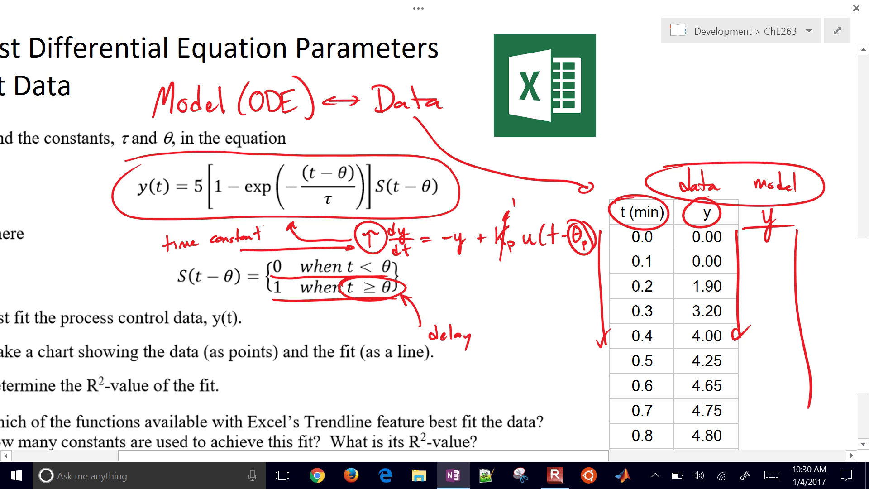
{"action": "mouse_move", "coordinate": [163, 244]}
{"action": "left_mouse_down"}
{"action": "mouse_move", "coordinate": [535, 232]}
{"action": "mouse_move", "coordinate": [512, 209]}
{"action": "mouse_move", "coordinate": [574, 254]}
{"action": "mouse_move", "coordinate": [590, 277]}
{"action": "mouse_move", "coordinate": [569, 350]}
{"action": "mouse_move", "coordinate": [335, 285]}
{"action": "mouse_move", "coordinate": [357, 248]}
{"action": "left_mouse_up"}
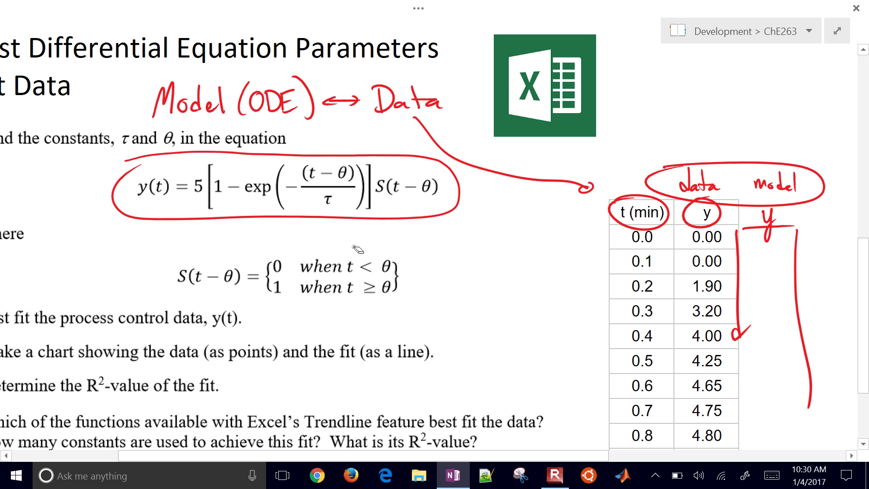
Step: Underline the y(t) equation and draw a red arrow from it to the table's 0.0 row
{"action": "left_click_drag", "start_coordinate": [140, 214], "coordinate": [448, 215]}
{"action": "left_click_drag", "start_coordinate": [446, 216], "coordinate": [167, 212]}
{"action": "mouse_move", "coordinate": [458, 200]}
{"action": "left_mouse_down"}
{"action": "mouse_move", "coordinate": [582, 244]}
{"action": "mouse_move", "coordinate": [474, 215]}
{"action": "left_mouse_up"}
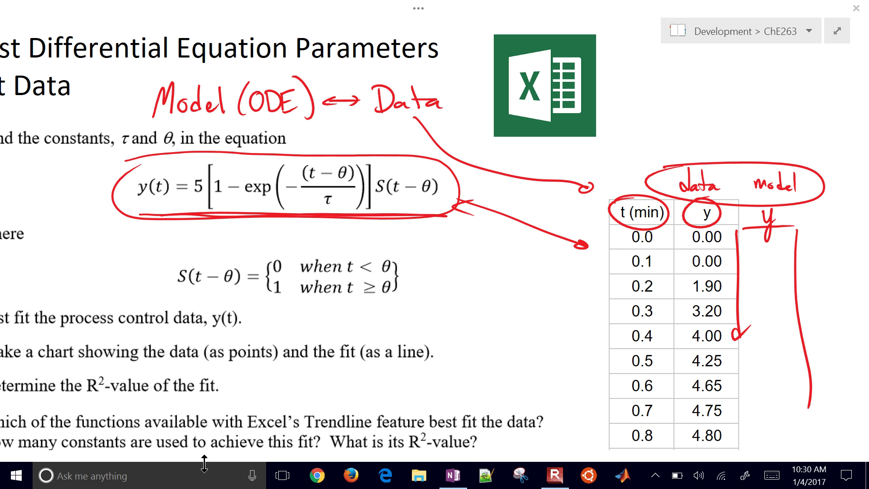
Step: Launch Excel from search and create a new blank workbook
{"action": "left_click", "coordinate": [164, 469]}
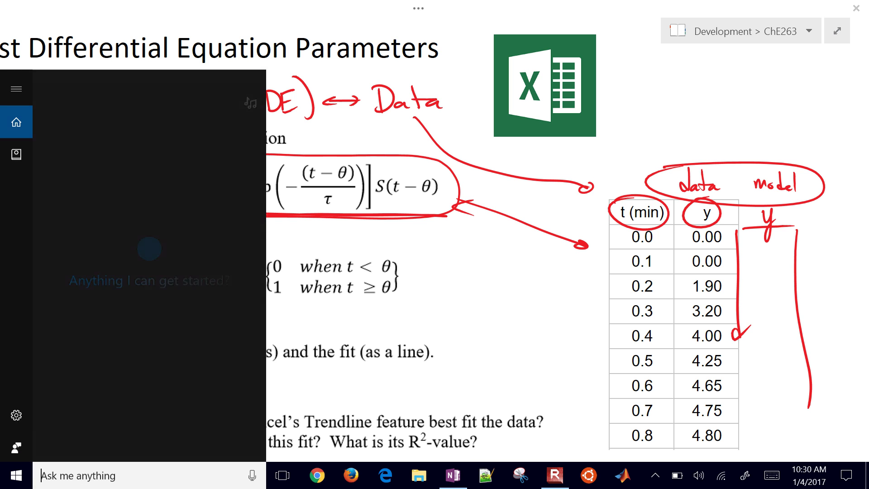
{"action": "type", "text": "excel"}
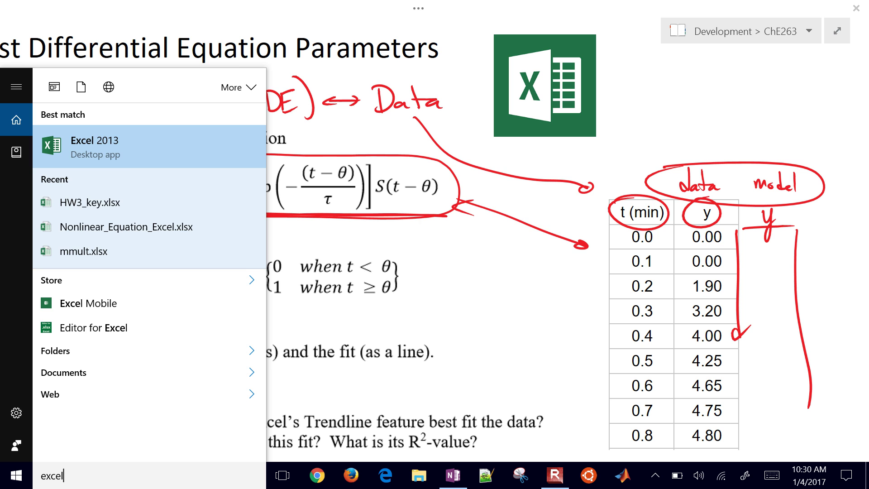
{"action": "key", "text": "Return"}
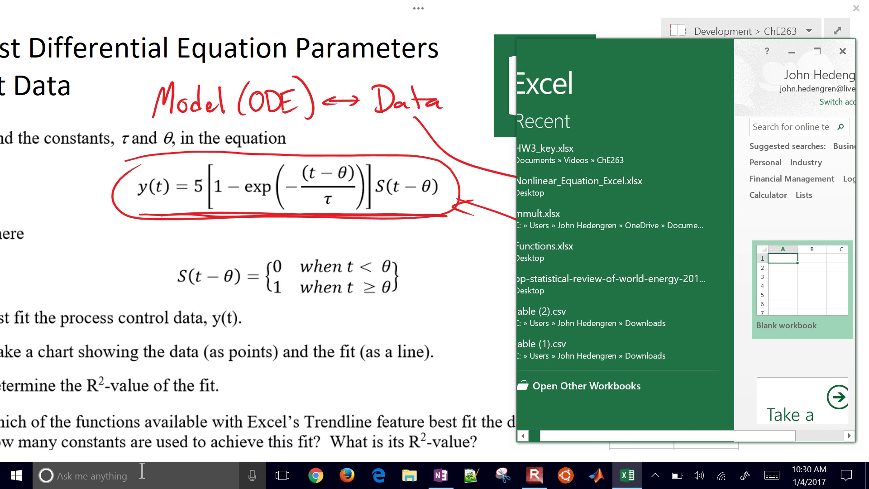
{"action": "left_click", "coordinate": [793, 284]}
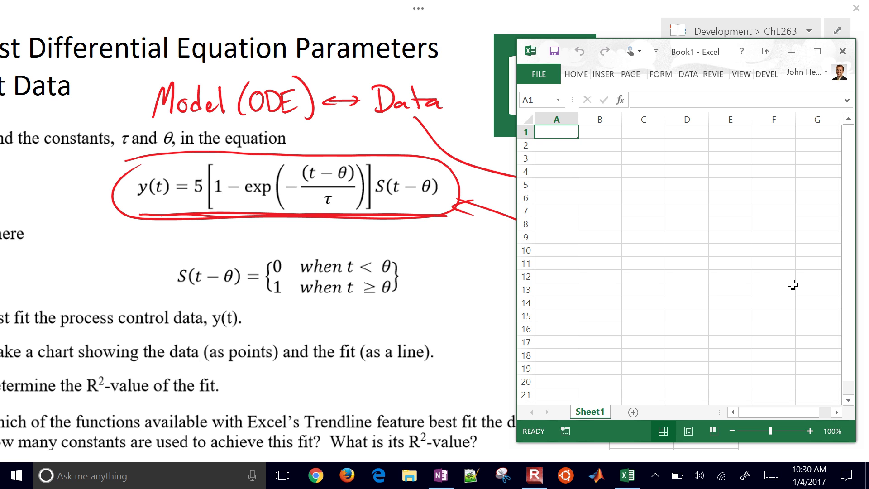
{"action": "scroll", "coordinate": [793, 285], "scroll_direction": "up", "scroll_amount": 2}
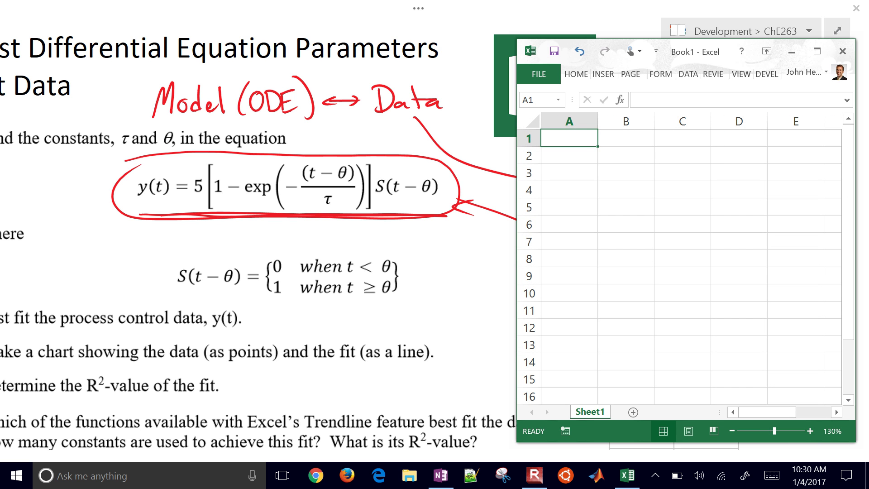
Step: Enter tau 0.5 and theta 1.0 in A2:B3 under a 'Guesses' heading in A1
{"action": "left_click", "coordinate": [569, 155]}
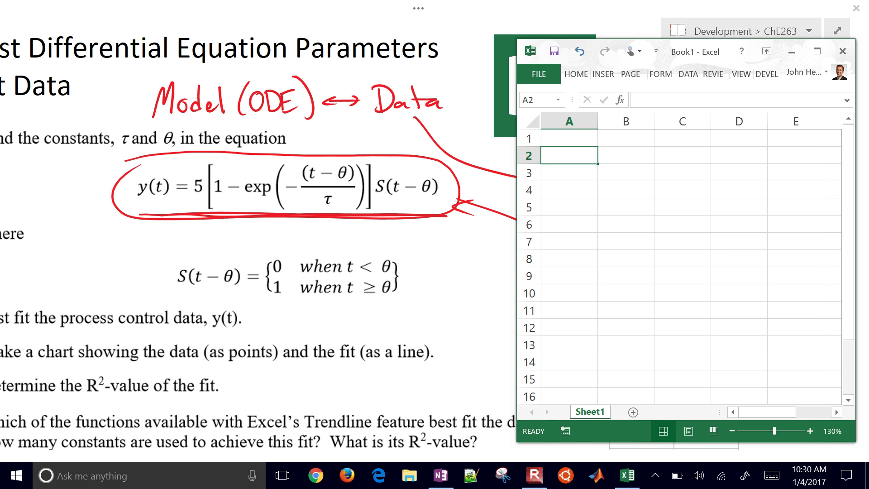
{"action": "type", "text": "tau"}
{"action": "key", "text": "Tab"}
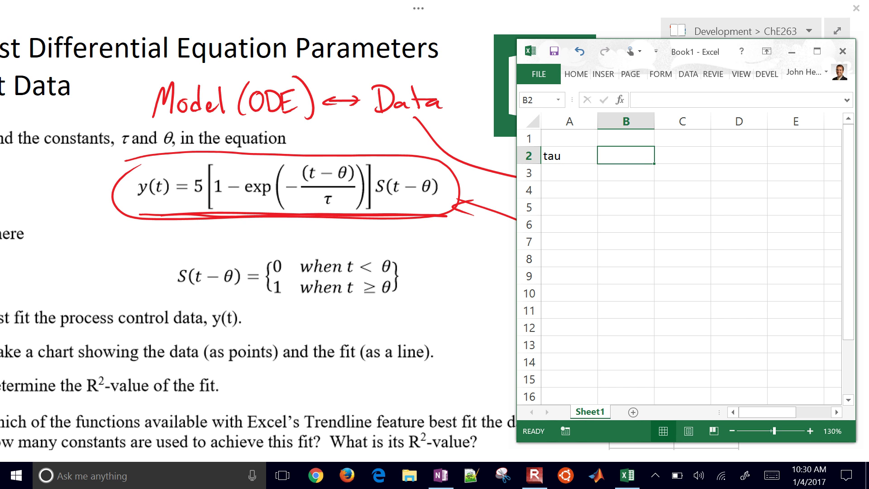
{"action": "type", "text": "0.5"}
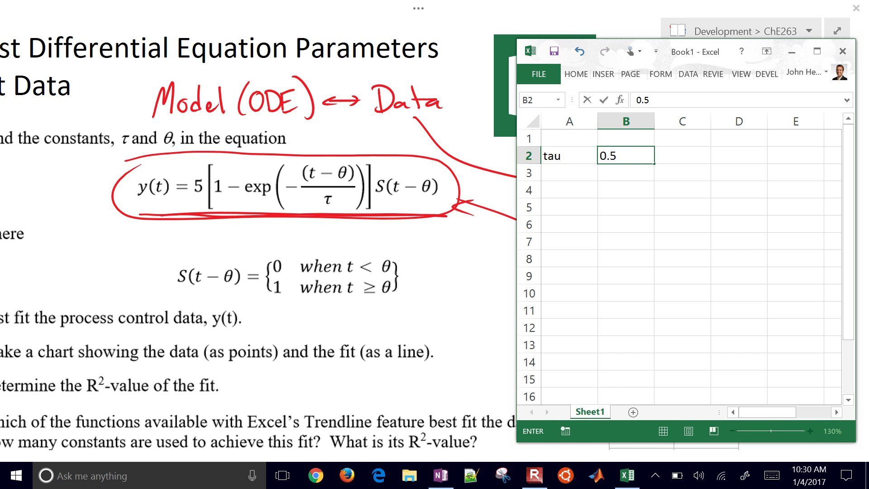
{"action": "key", "text": "ctrl+Return"}
{"action": "key", "text": "Return"}
{"action": "type", "text": "theta"}
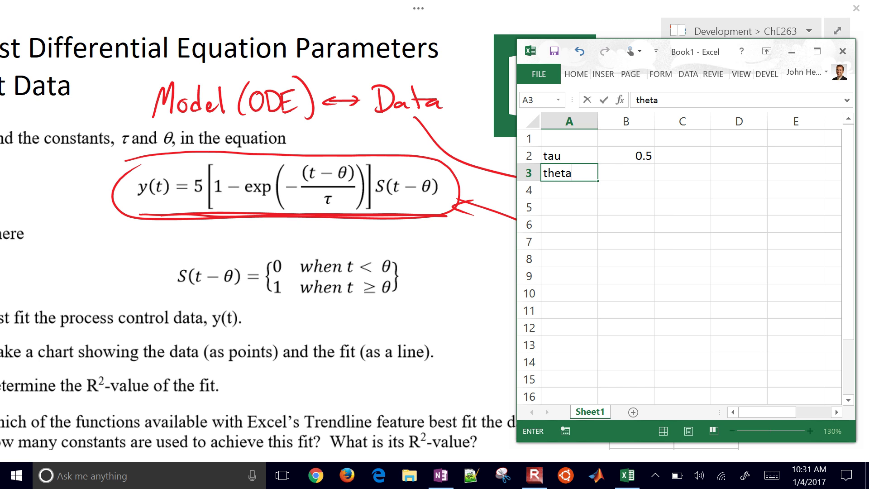
{"action": "key", "text": "Tab"}
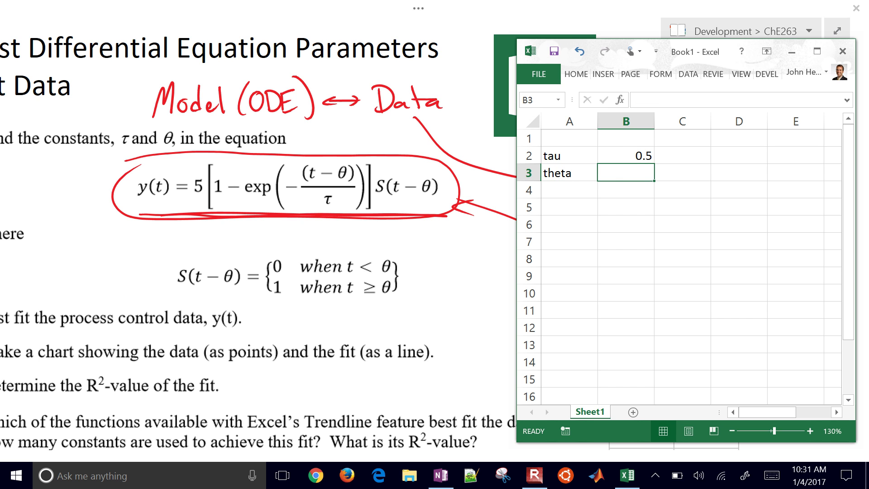
{"action": "type", "text": "1.0"}
{"action": "key", "text": "Return"}
{"action": "key", "text": "Return"}
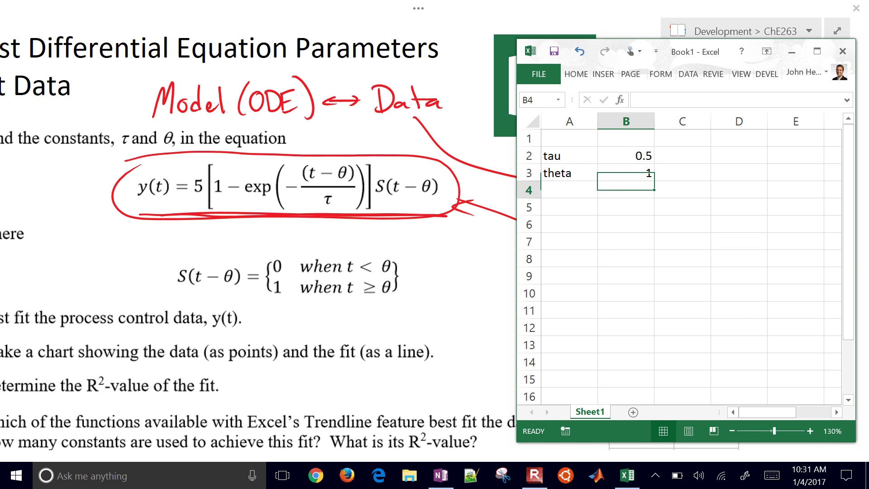
{"action": "key", "text": "Left"}
{"action": "key", "text": "Up"}
{"action": "key", "text": "Up"}
{"action": "key", "text": "Up"}
{"action": "key", "text": "Up"}
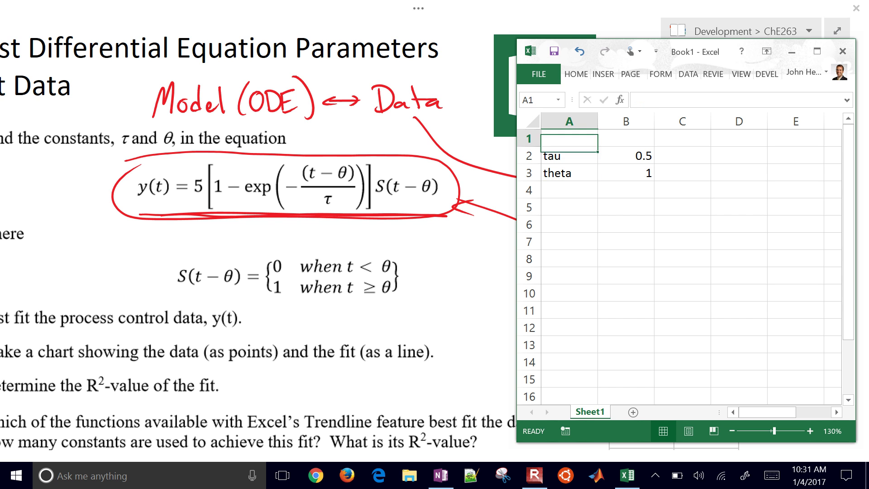
{"action": "type", "text": "Guesses"}
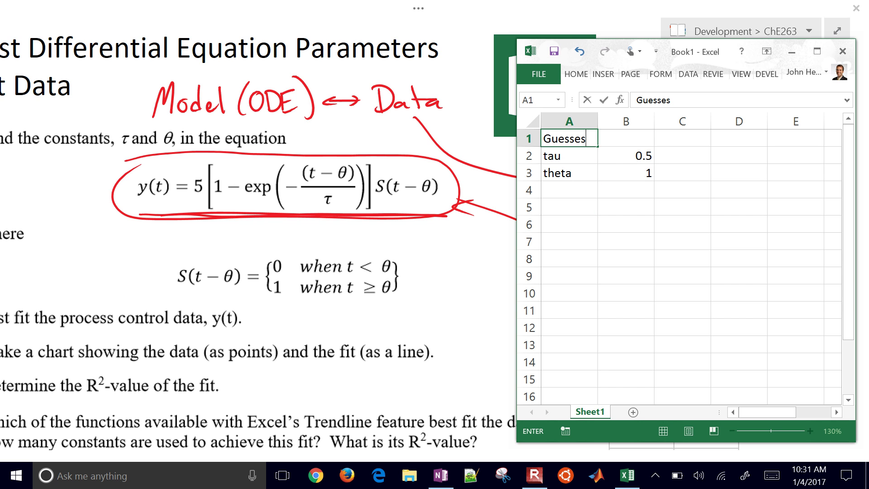
{"action": "key", "text": "Return"}
{"action": "key", "text": "Return"}
{"action": "key", "text": "Return"}
{"action": "left_click", "coordinate": [568, 207]}
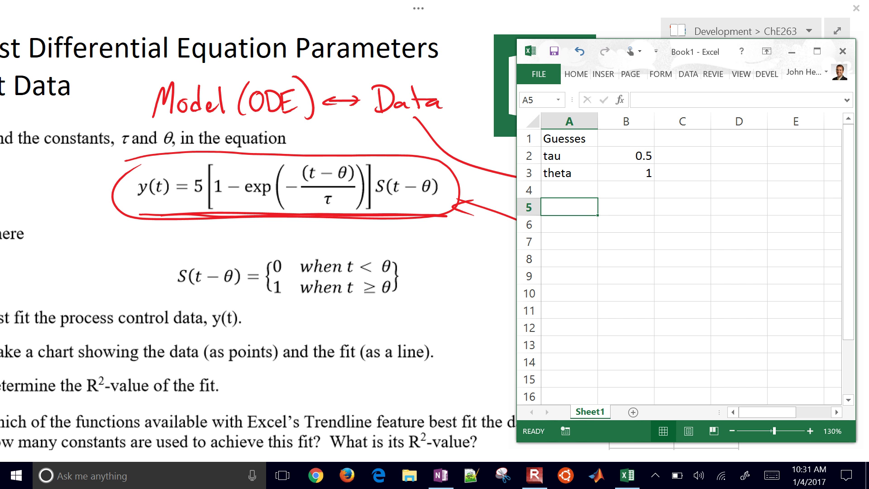
Step: Copy the t (min) and y data table from OneNote and paste it into Excel at A5
{"action": "left_click_drag", "start_coordinate": [707, 51], "coordinate": [326, 57]}
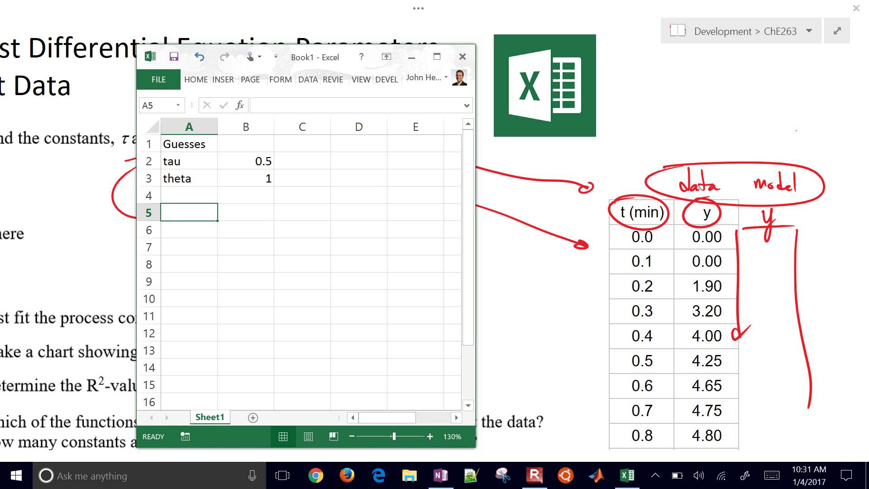
{"action": "key", "text": "alt+Tab"}
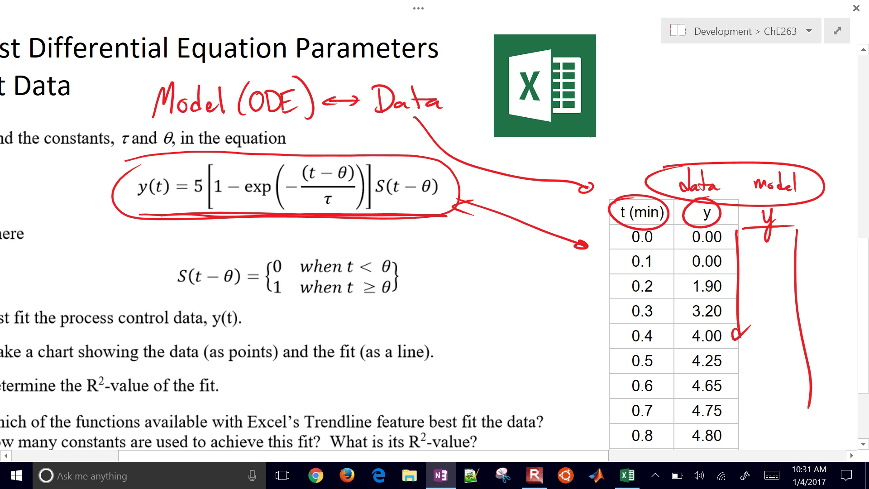
{"action": "mouse_move", "coordinate": [638, 212]}
{"action": "left_mouse_down"}
{"action": "mouse_move", "coordinate": [648, 286]}
{"action": "mouse_move", "coordinate": [686, 186]}
{"action": "mouse_move", "coordinate": [769, 226]}
{"action": "mouse_move", "coordinate": [760, 247]}
{"action": "mouse_move", "coordinate": [623, 261]}
{"action": "mouse_move", "coordinate": [582, 190]}
{"action": "left_mouse_up"}
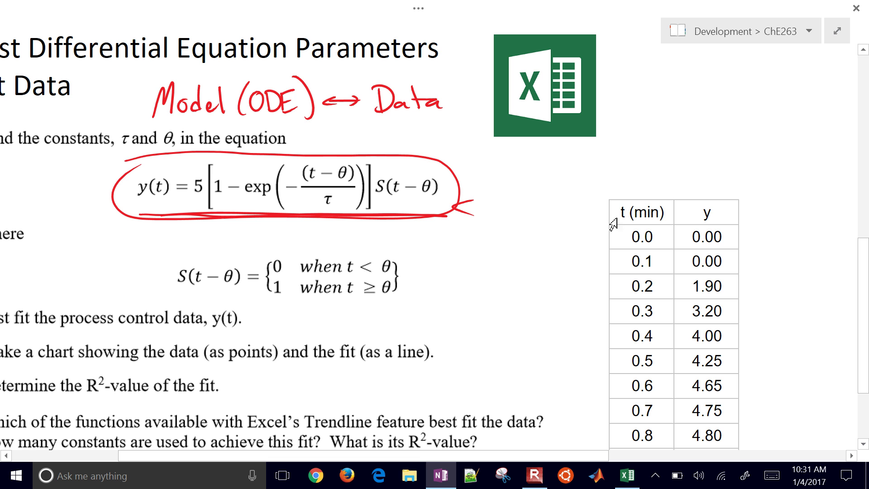
{"action": "mouse_move", "coordinate": [622, 212]}
{"action": "left_mouse_down"}
{"action": "mouse_move", "coordinate": [706, 311]}
{"action": "mouse_move", "coordinate": [700, 381]}
{"action": "mouse_move", "coordinate": [709, 458]}
{"action": "mouse_move", "coordinate": [709, 399]}
{"action": "mouse_move", "coordinate": [721, 387]}
{"action": "left_mouse_up"}
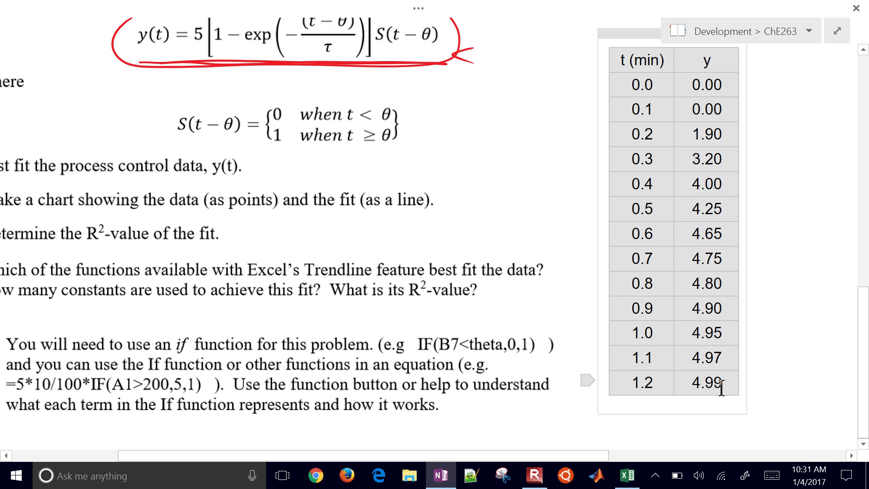
{"action": "key", "text": "alt+Tab"}
{"action": "type", "text": "t (min)\ty 0\t0 0.1\t0 0.2\t1.9 0.3\t3.2 0.4\t4 0.5\t4.25 0.6\t4.65 0.7\t4.75 0.8\t4.8 0.9\t4.9 1\t4.95 1.1\t4.97 1.2\t4.99"}
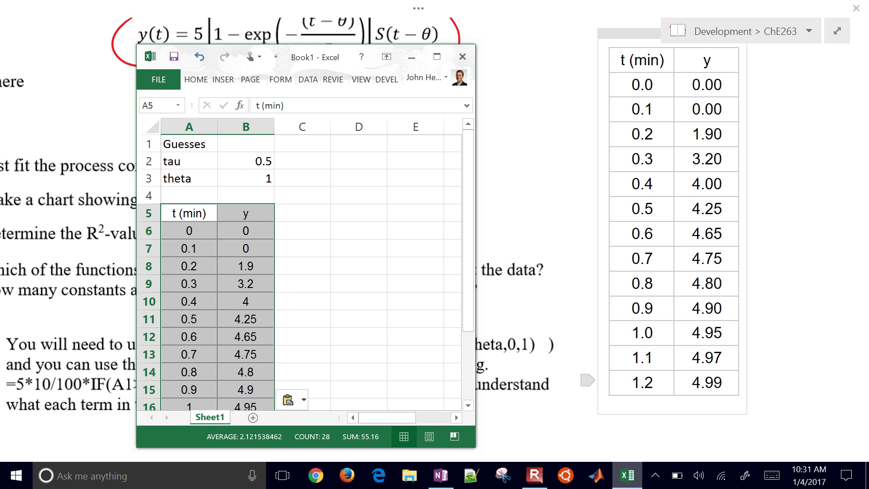
{"action": "left_click", "coordinate": [303, 283]}
{"action": "key", "text": "Left"}
{"action": "key", "text": "Left"}
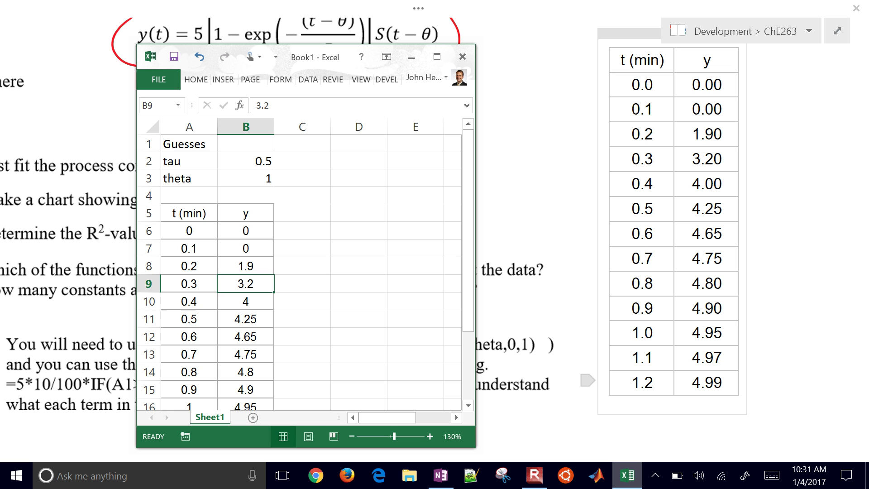
{"action": "left_click_drag", "start_coordinate": [317, 57], "coordinate": [692, 23]}
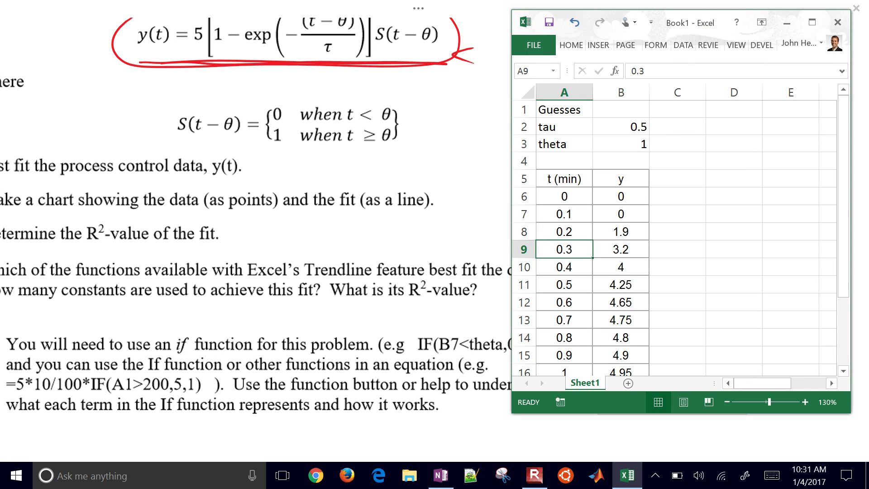
Step: Enlarge the Excel window and add headings Measured in B4, Predicted in C4 and y in C5
{"action": "left_click_drag", "start_coordinate": [665, 413], "coordinate": [666, 459]}
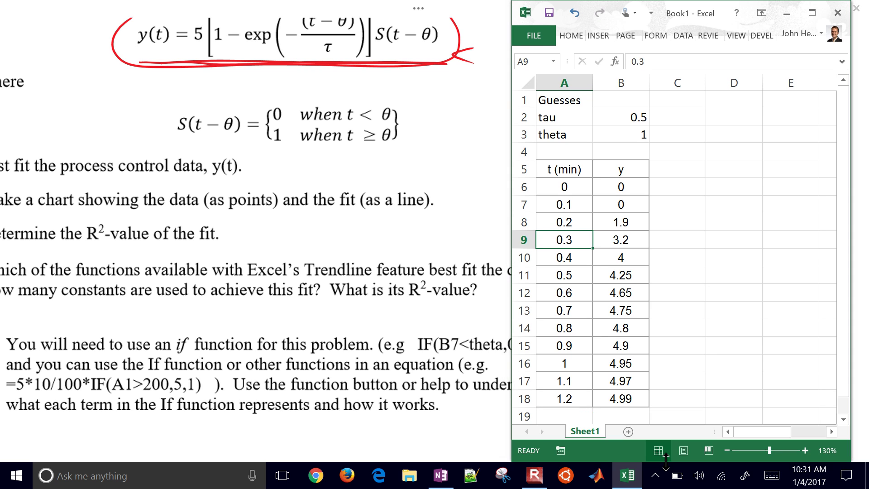
{"action": "key", "text": "Up"}
{"action": "key", "text": "Up"}
{"action": "key", "text": "Up"}
{"action": "key", "text": "Up"}
{"action": "key", "text": "Up"}
{"action": "key", "text": "Up"}
{"action": "key", "text": "Right"}
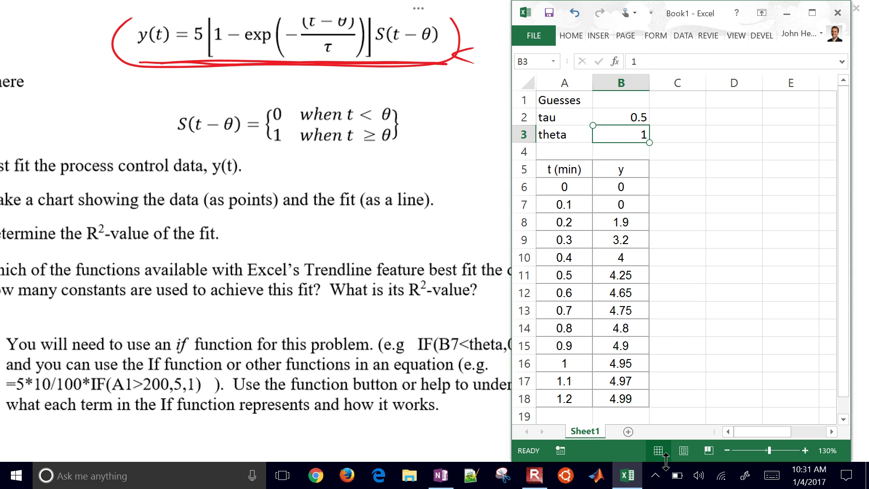
{"action": "key", "text": "Down"}
{"action": "type", "text": "Measured"}
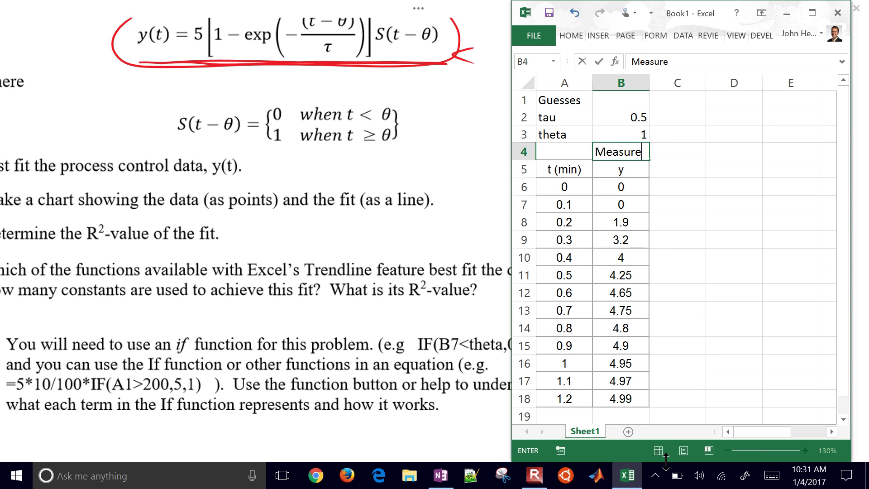
{"action": "key", "text": "Return"}
{"action": "key", "text": "Up"}
{"action": "key", "text": "Right"}
{"action": "type", "text": "Predictted"}
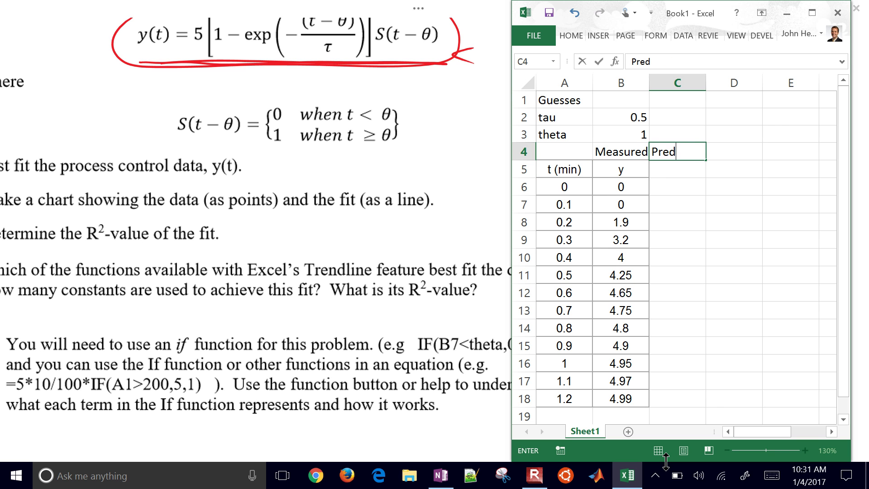
{"action": "key", "text": "BackSpace"}
{"action": "key", "text": "BackSpace"}
{"action": "key", "text": "BackSpace"}
{"action": "type", "text": "ed"}
{"action": "key", "text": "Return"}
{"action": "type", "text": "y"}
{"action": "key", "text": "Return"}
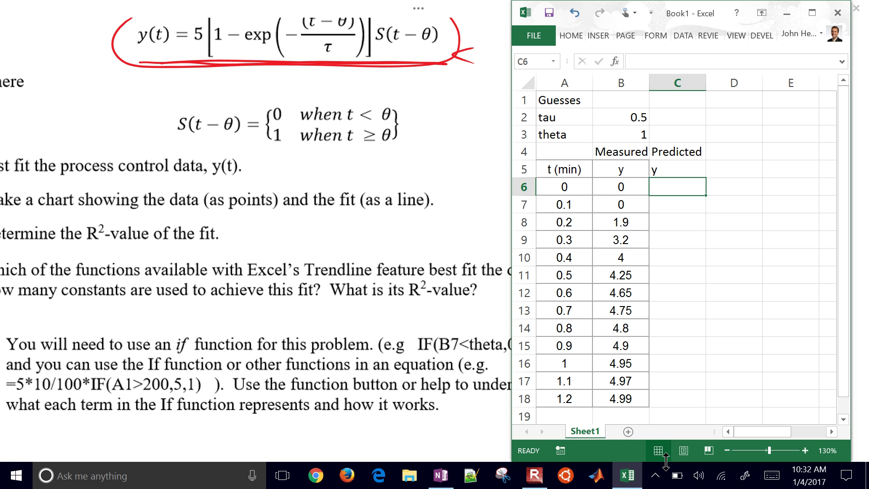
Step: Add a 'Step Function' heading in D4 after checking the notes page
{"action": "key", "text": "alt+Tab"}
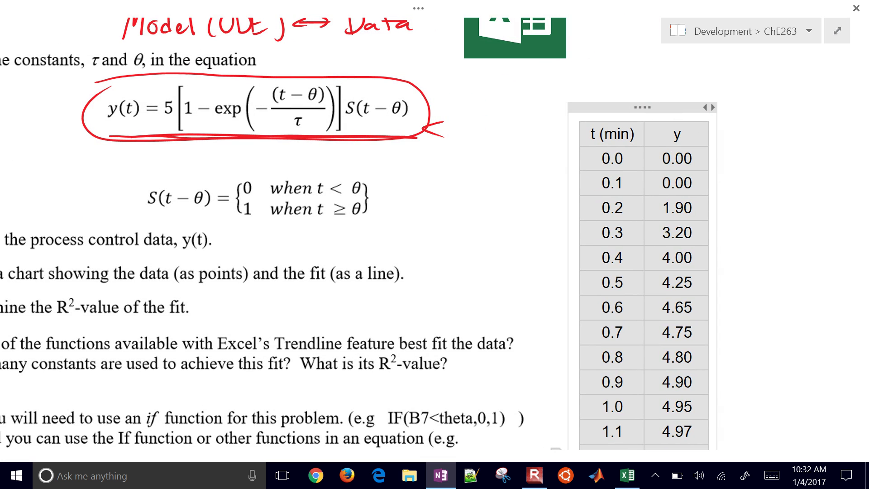
{"action": "key", "text": "alt+Tab"}
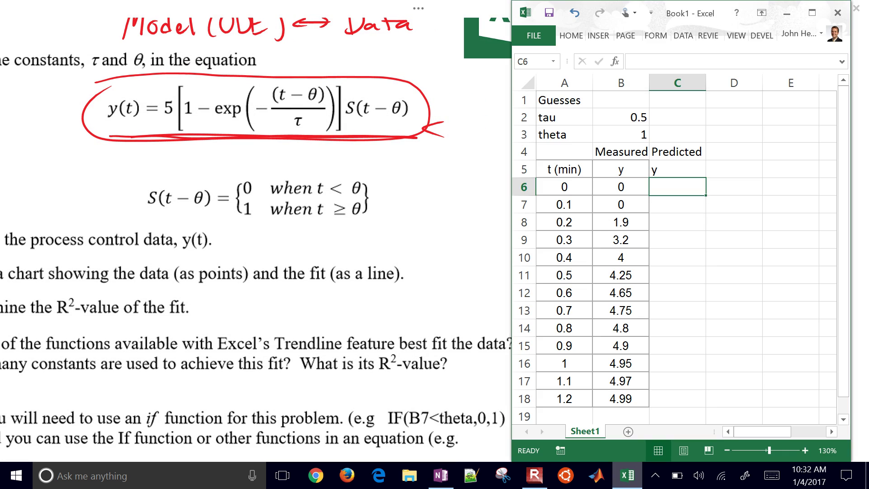
{"action": "left_click", "coordinate": [678, 169]}
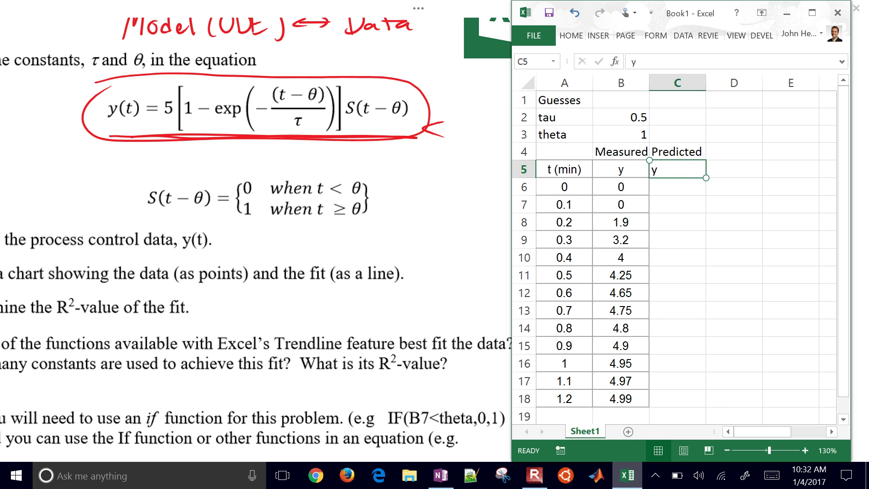
{"action": "left_click", "coordinate": [734, 151]}
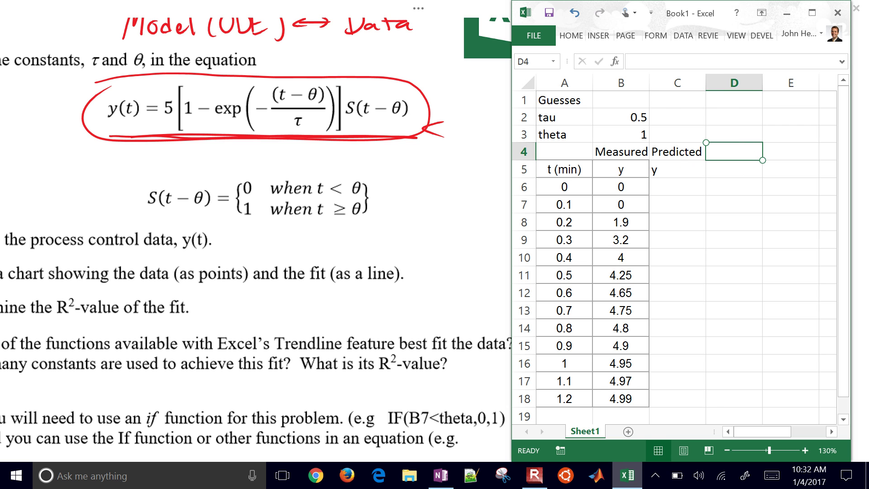
{"action": "type", "text": "Step"}
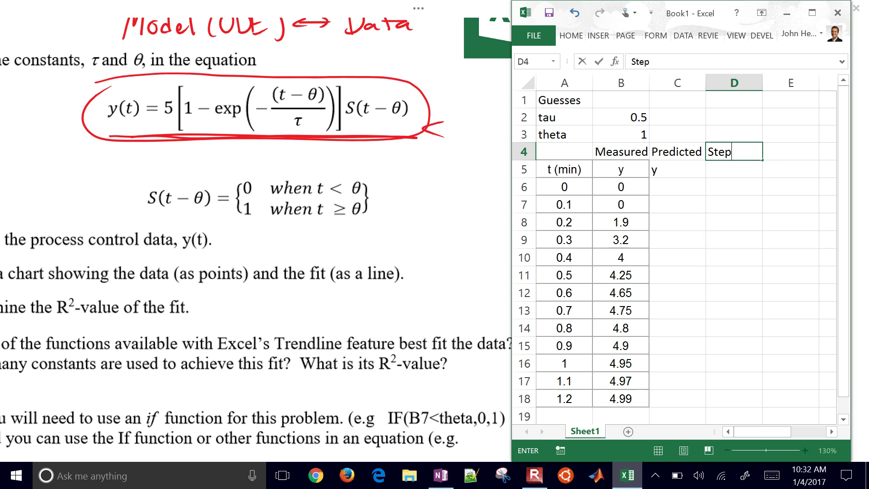
{"action": "type", "text": " Function"}
{"action": "key", "text": "Return"}
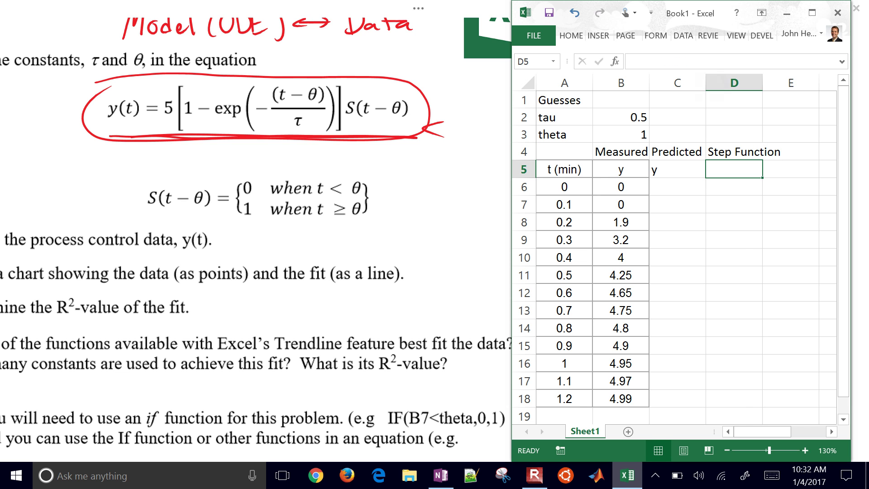
{"action": "left_click", "coordinate": [701, 83]}
{"action": "left_click", "coordinate": [734, 187]}
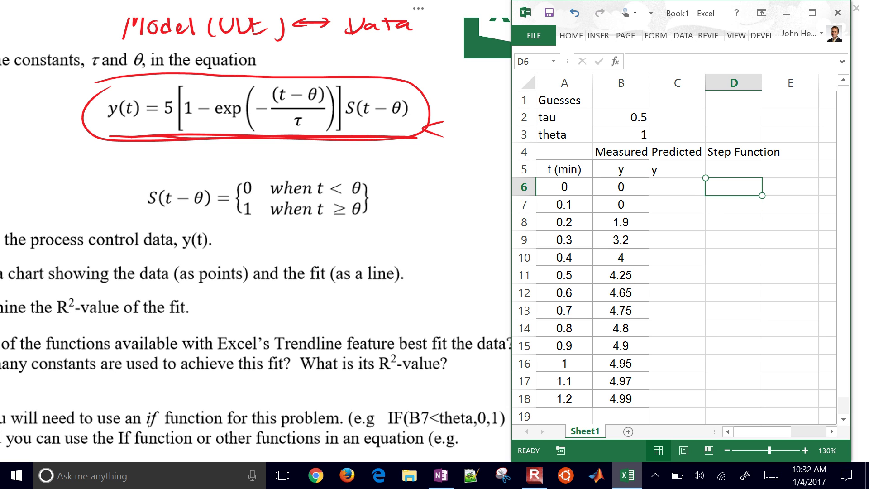
{"action": "key", "text": "Left"}
{"action": "key", "text": "Left"}
{"action": "key", "text": "Up"}
{"action": "key", "text": "Up"}
{"action": "key", "text": "Up"}
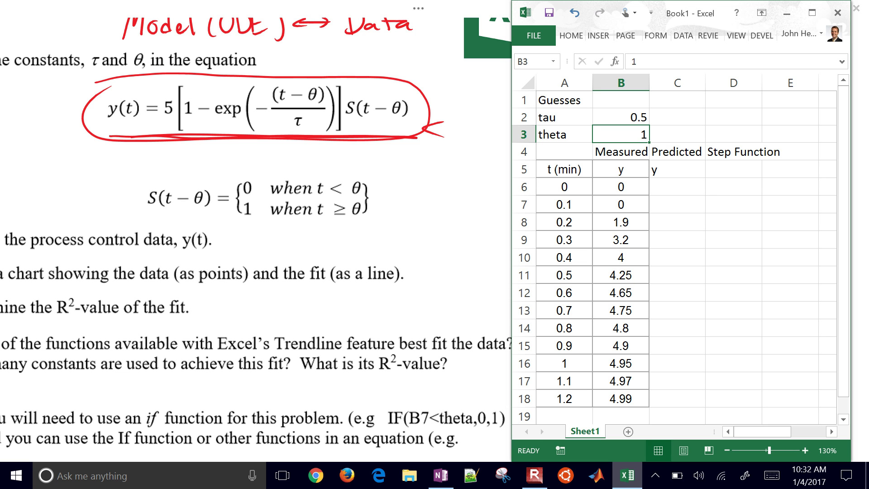
{"action": "key", "text": "Down"}
{"action": "key", "text": "Down"}
{"action": "key", "text": "Down"}
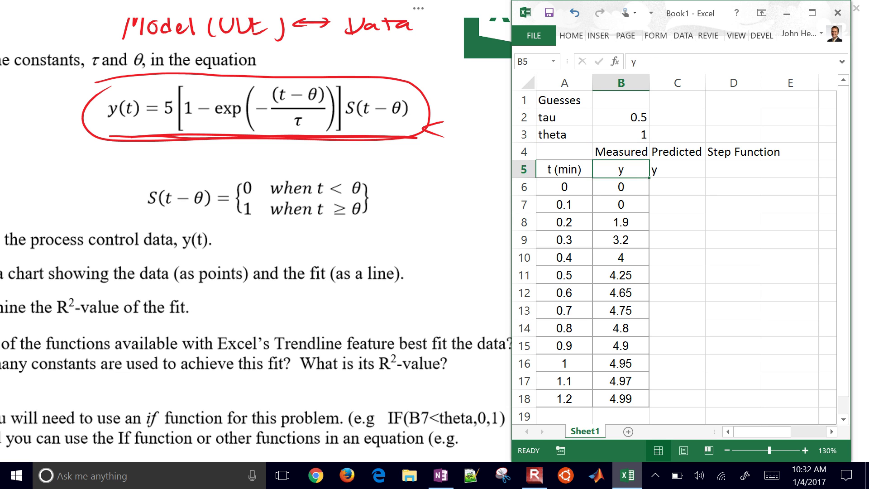
{"action": "key", "text": "Right"}
{"action": "key", "text": "Right"}
{"action": "key", "text": "alt+Tab"}
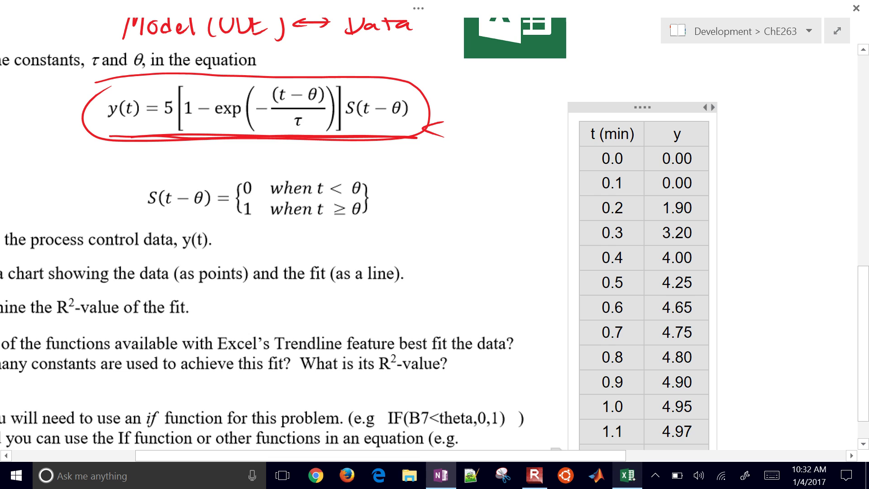
{"action": "scroll", "coordinate": [435, 239], "scroll_direction": "down", "scroll_amount": 4}
{"action": "scroll", "coordinate": [434, 239], "scroll_direction": "left", "scroll_amount": 2}
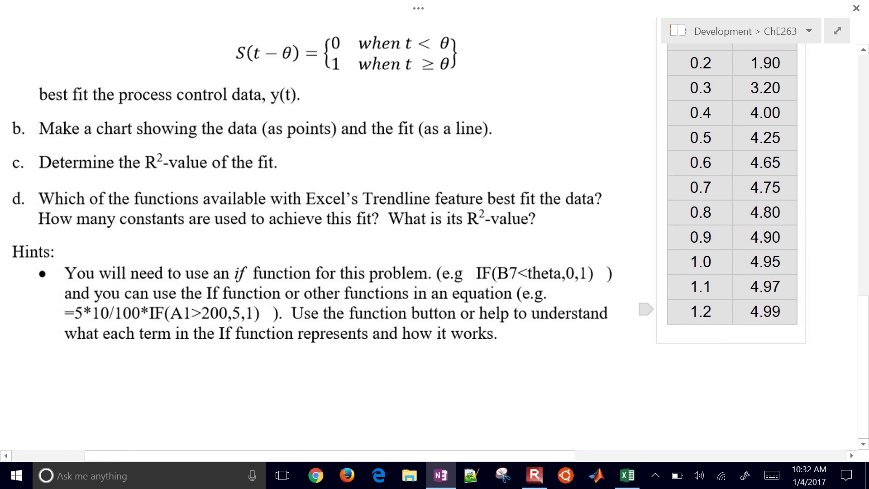
{"action": "scroll", "coordinate": [434, 239], "scroll_direction": "down", "scroll_amount": 5, "text": "ctrl"}
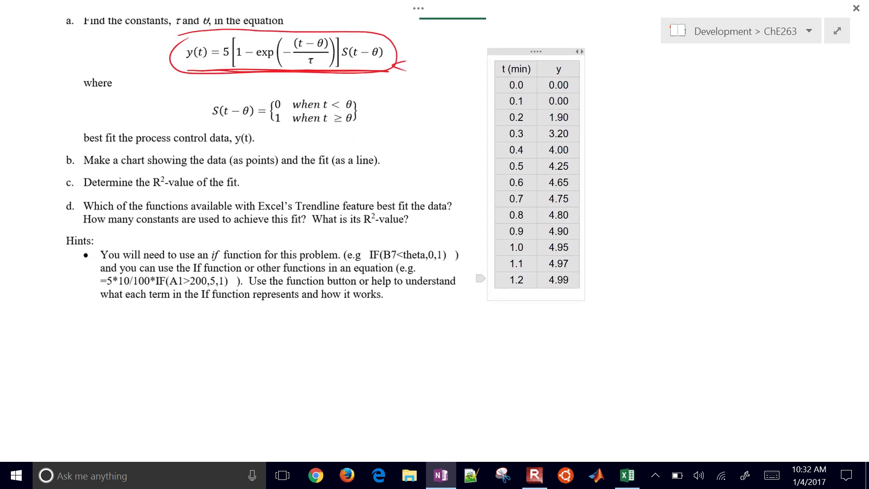
{"action": "scroll", "coordinate": [435, 238], "scroll_direction": "up", "scroll_amount": 3}
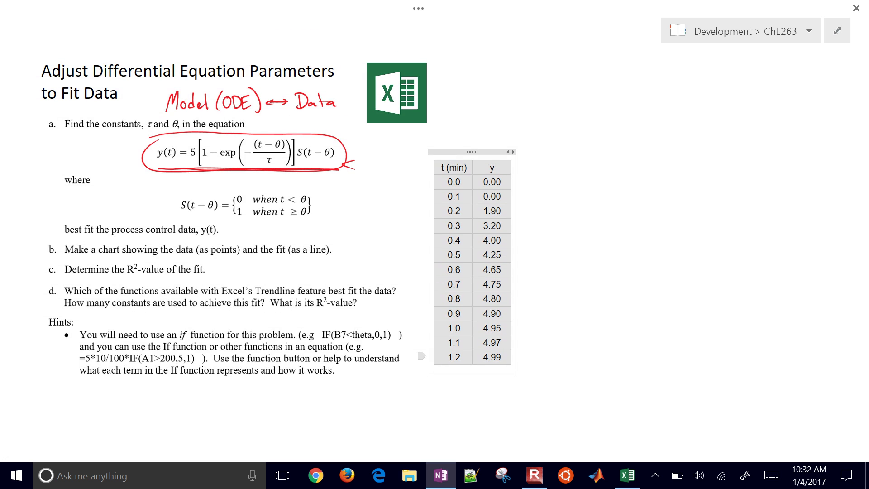
{"action": "key", "text": "alt+Tab"}
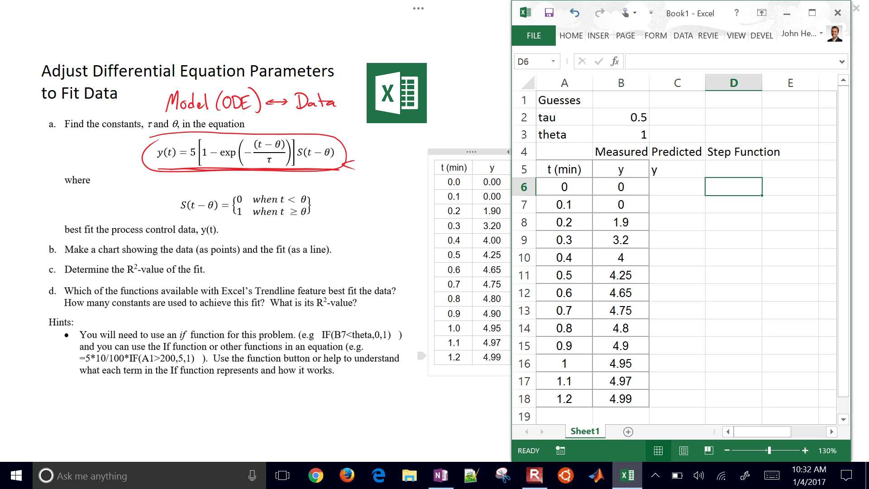
Step: Enter the step formula =IF(A6<$B$3,0,1) in D6
{"action": "type", "text": "=if("}
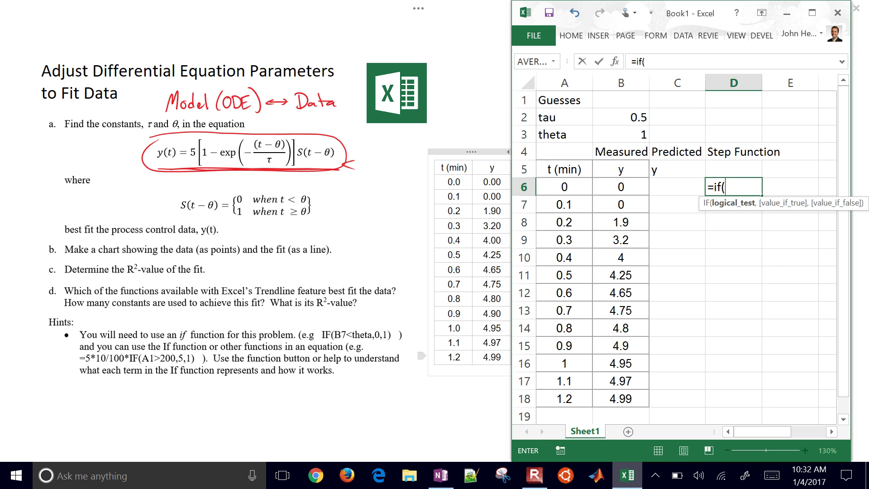
{"action": "key", "text": "Left"}
{"action": "key", "text": "Left"}
{"action": "key", "text": "Left"}
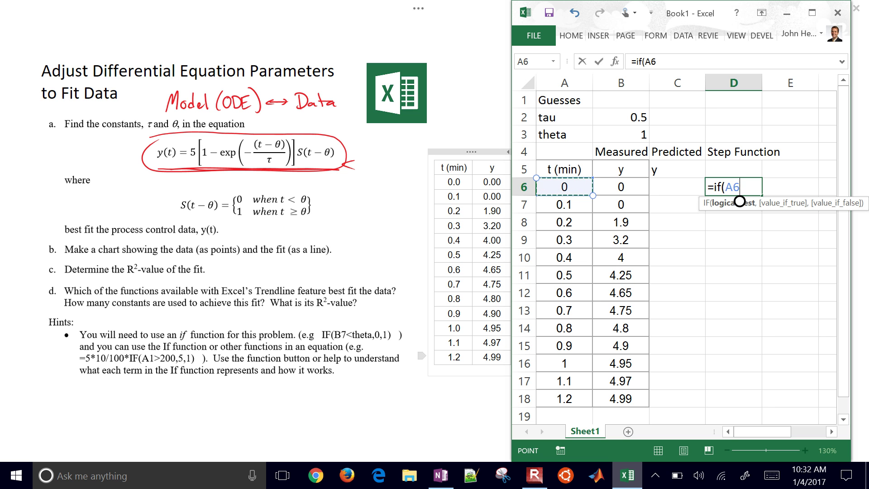
{"action": "type", "text": "<"}
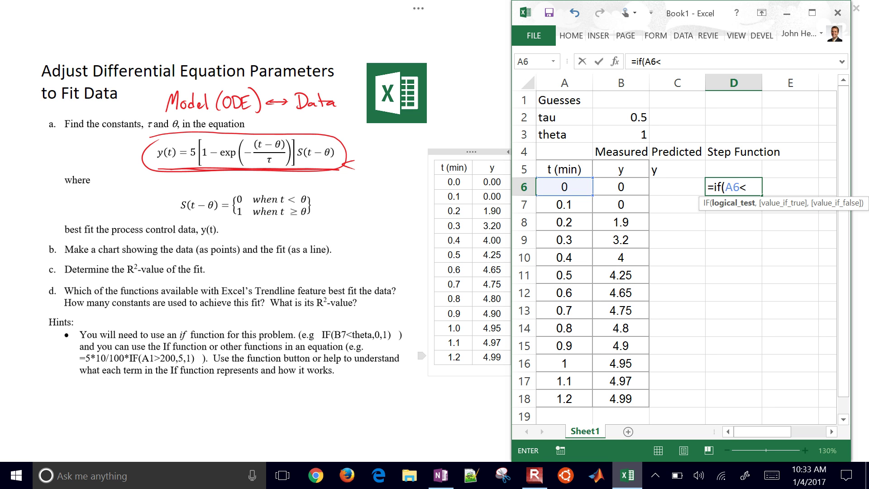
{"action": "left_click", "coordinate": [621, 135]}
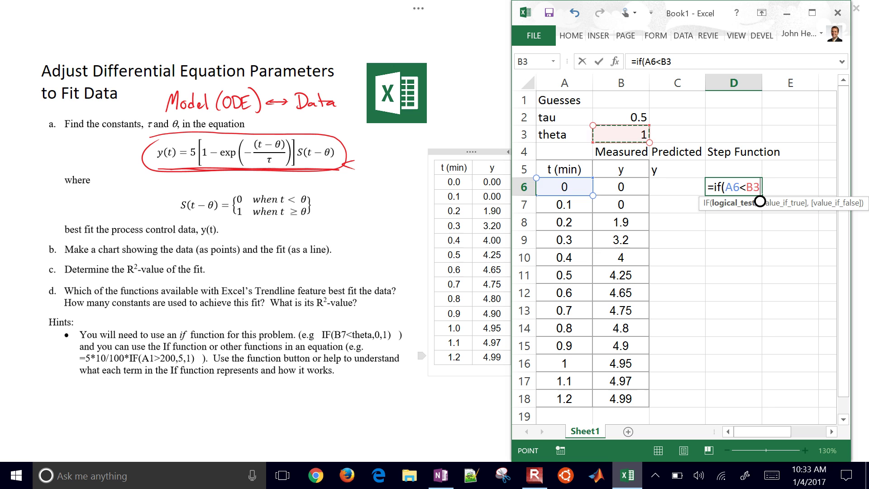
{"action": "key", "text": "F4"}
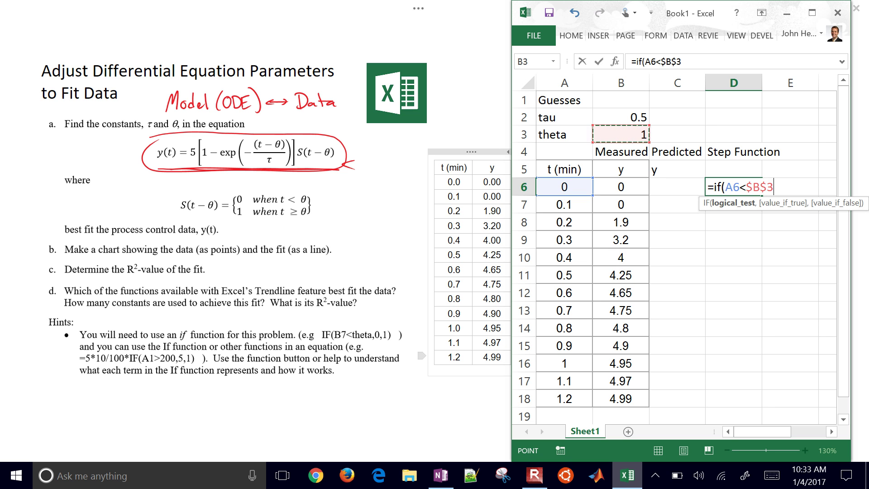
{"action": "type", "text": ",0"}
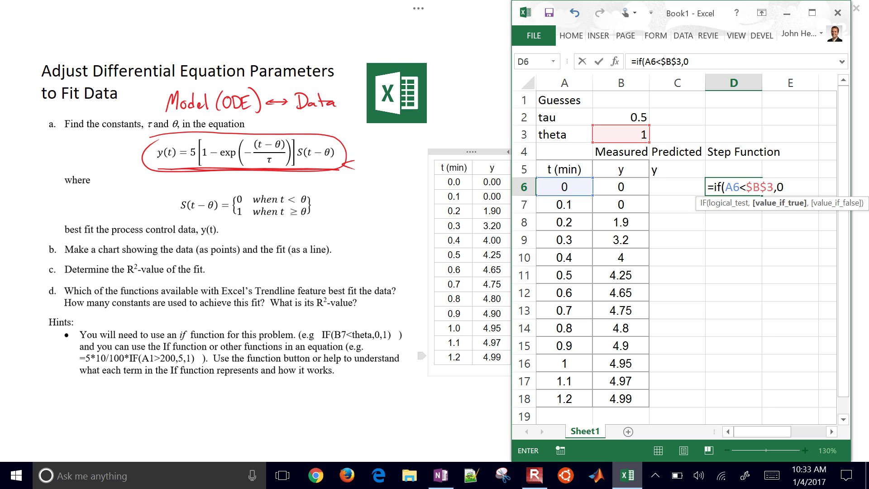
{"action": "type", "text": ",1)"}
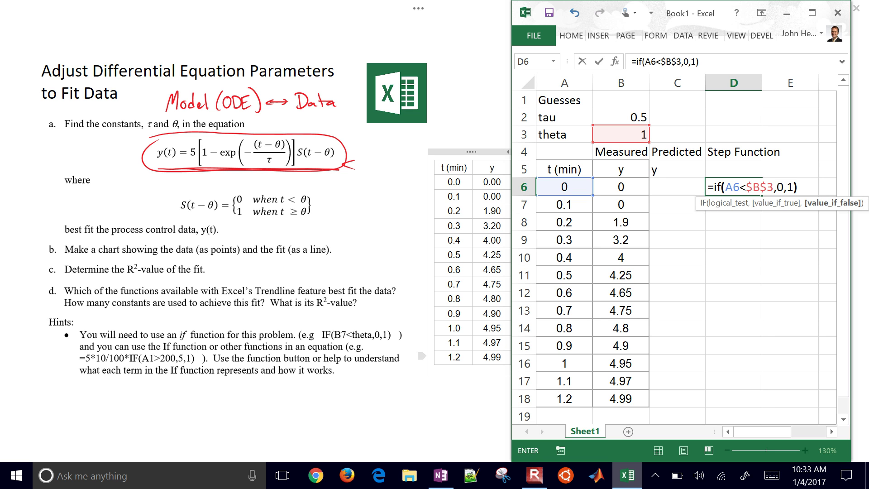
{"action": "key", "text": "Return"}
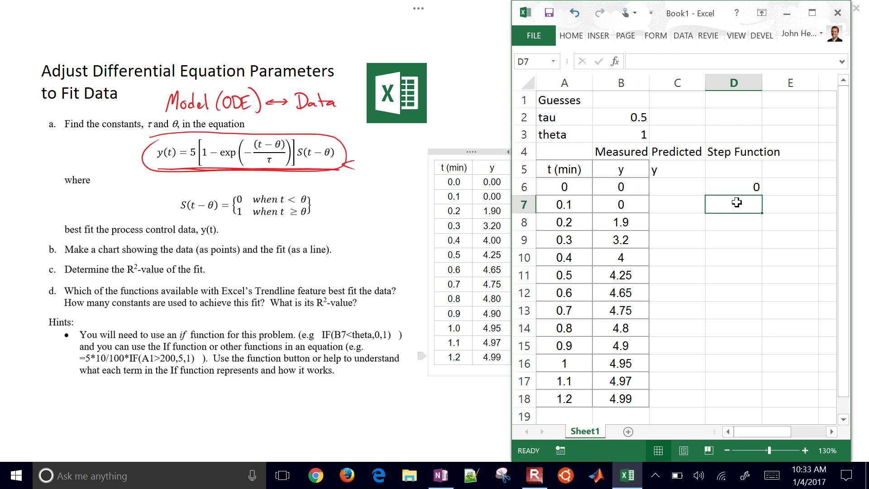
Step: Relabel D5 as 'S(t-theta)' and fill the step formula down to D18
{"action": "left_click", "coordinate": [737, 164]}
{"action": "type", "text": "S"}
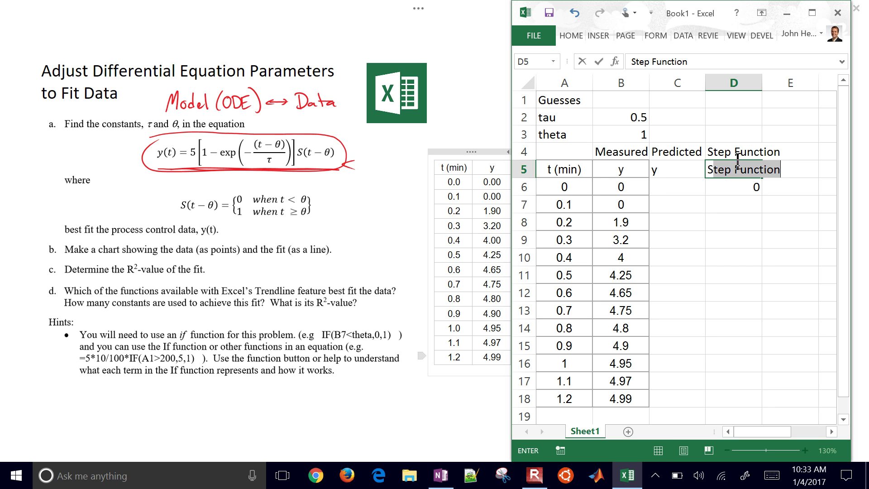
{"action": "type", "text": "(t-theta)"}
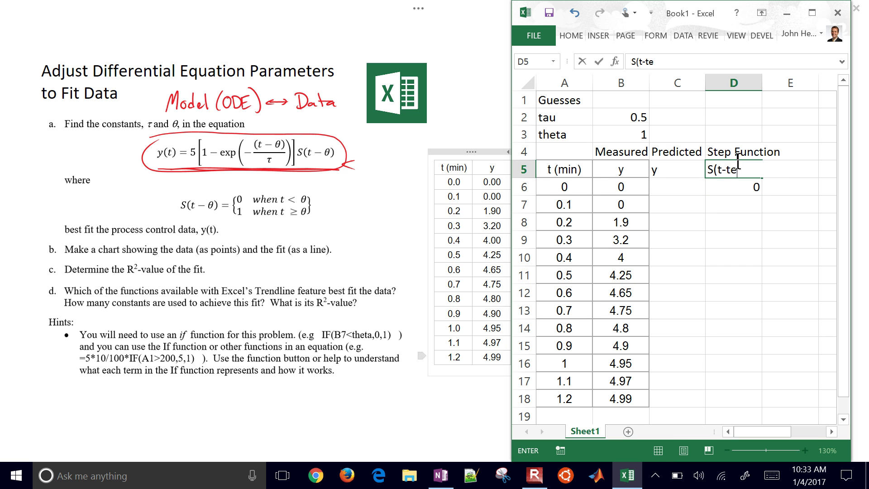
{"action": "key", "text": "Return"}
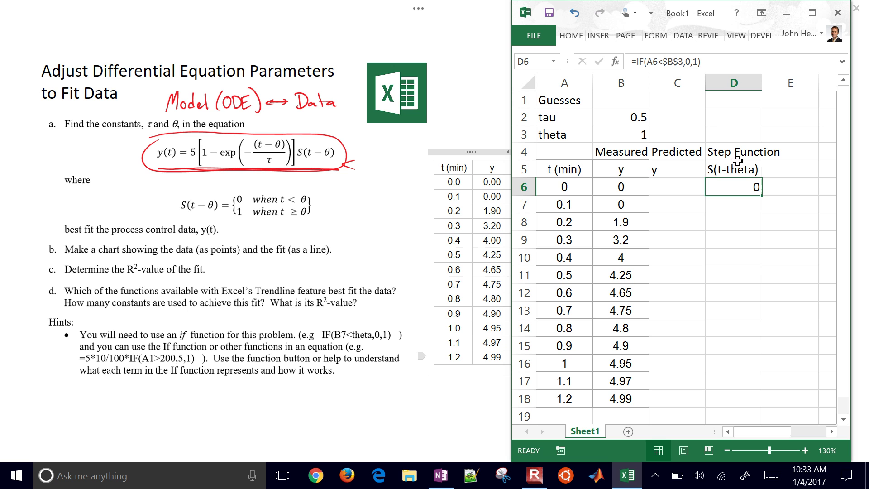
{"action": "left_click_drag", "start_coordinate": [762, 195], "coordinate": [760, 404]}
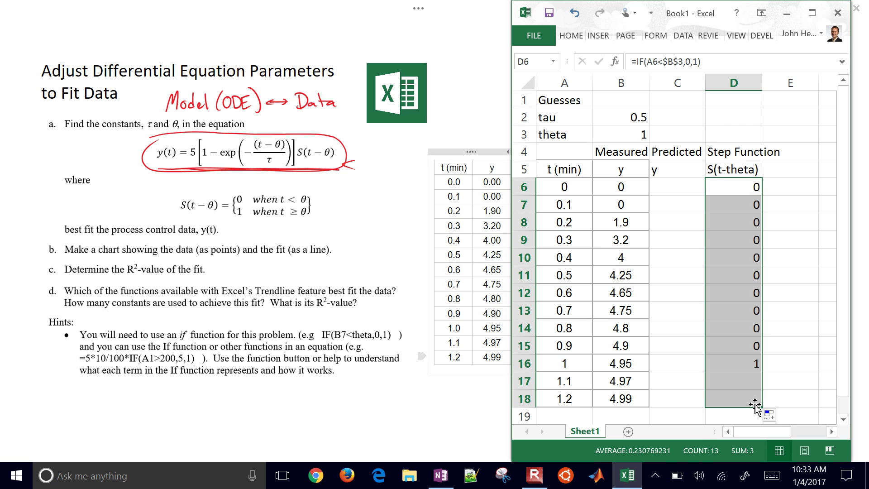
{"action": "left_click", "coordinate": [739, 360]}
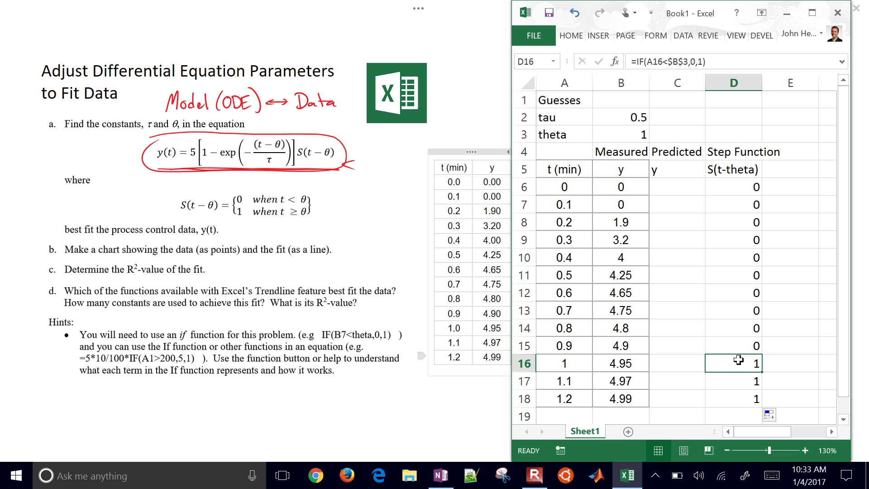
{"action": "key", "text": "Left"}
{"action": "key", "text": "Left"}
Step: Change the theta guess in B3 to 0.25
{"action": "key", "text": "Up"}
{"action": "key", "text": "Up"}
{"action": "key", "text": "Up"}
{"action": "key", "text": "Up"}
{"action": "key", "text": "Up"}
{"action": "key", "text": "Up"}
{"action": "key", "text": "Up"}
{"action": "key", "text": "Up"}
{"action": "key", "text": "Up"}
{"action": "key", "text": "Up"}
{"action": "key", "text": "Up"}
{"action": "key", "text": "Up"}
{"action": "key", "text": "Up"}
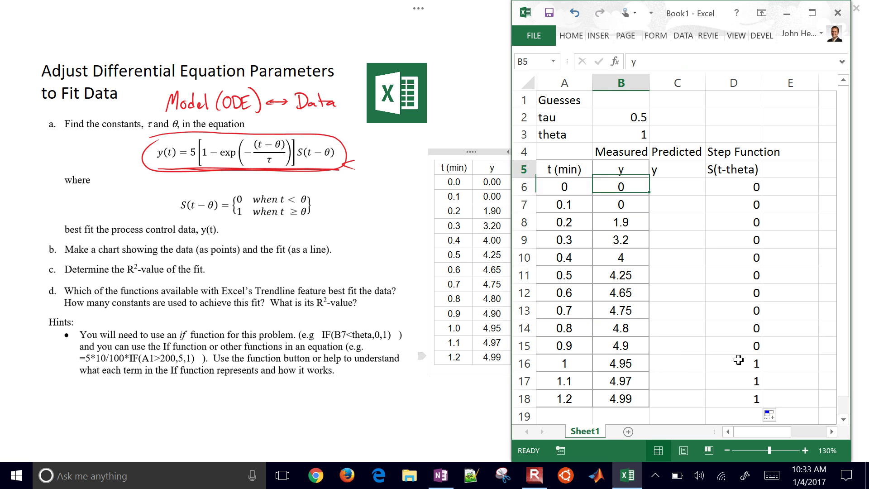
{"action": "type", "text": "0"}
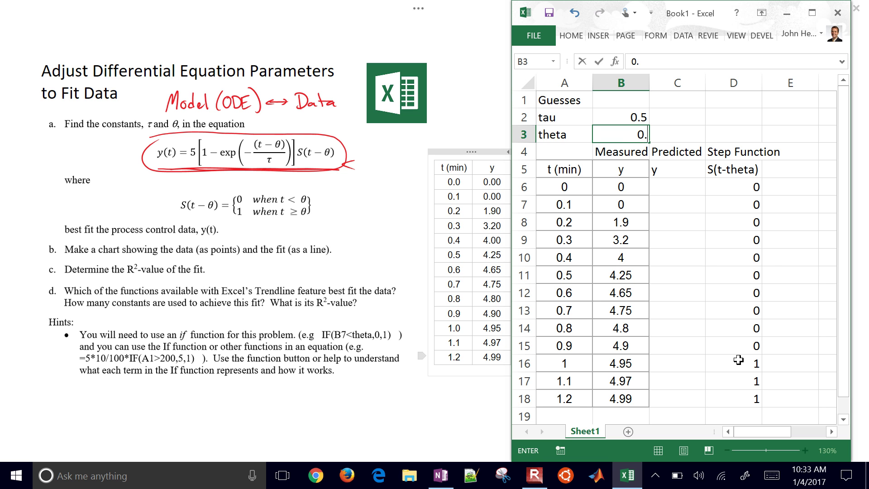
{"action": "type", "text": ".25"}
{"action": "key", "text": "Return"}
Step: Check the step-function IF formulas in D9 and D8 now switch to 1 at t = 0.3
{"action": "key", "text": "Right"}
{"action": "key", "text": "Right"}
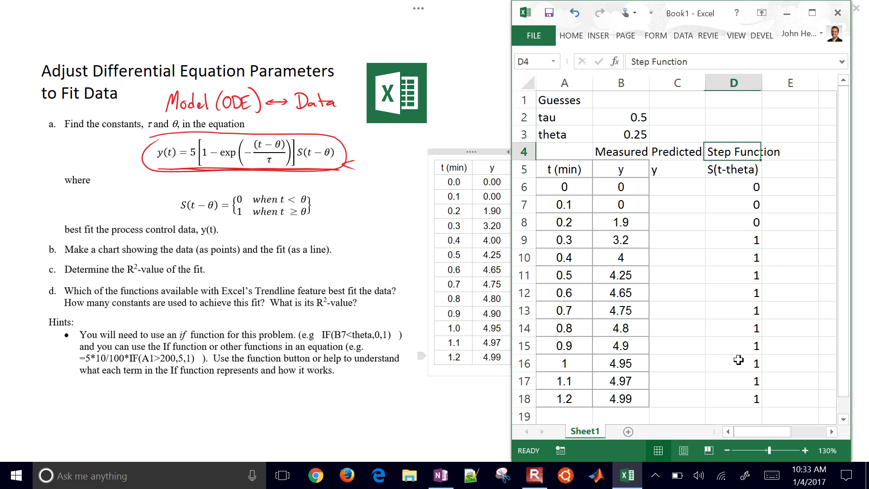
{"action": "key", "text": "Down"}
{"action": "key", "text": "Down"}
{"action": "key", "text": "Down"}
{"action": "key", "text": "Down"}
{"action": "key", "text": "Down"}
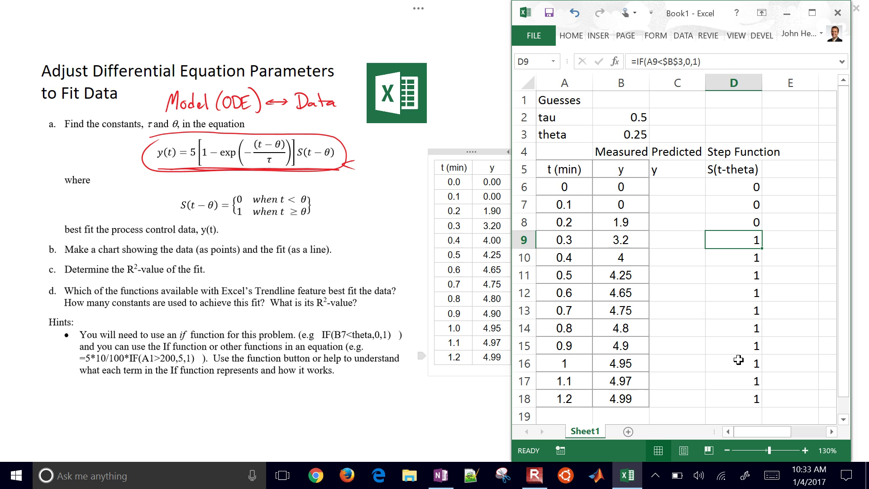
{"action": "key", "text": "Left"}
{"action": "key", "text": "Left"}
{"action": "key", "text": "Left"}
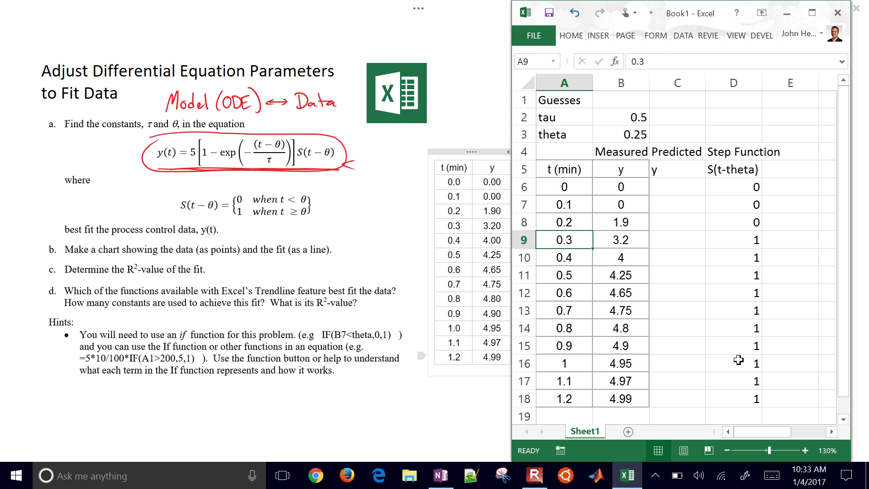
{"action": "key", "text": "Right"}
{"action": "key", "text": "Right"}
{"action": "key", "text": "Right"}
{"action": "key", "text": "Up"}
{"action": "key", "text": "Down"}
{"action": "key", "text": "Up"}
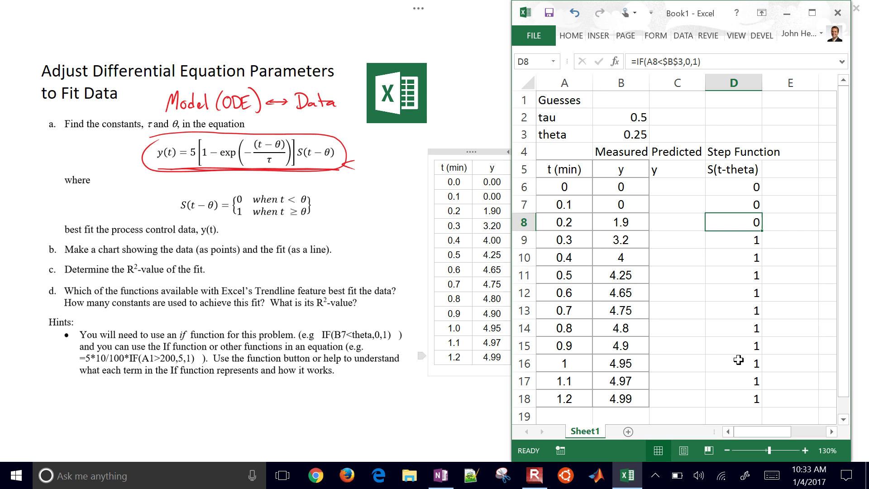
{"action": "key", "text": "Down"}
{"action": "key", "text": "Up"}
{"action": "left_click", "coordinate": [712, 59]}
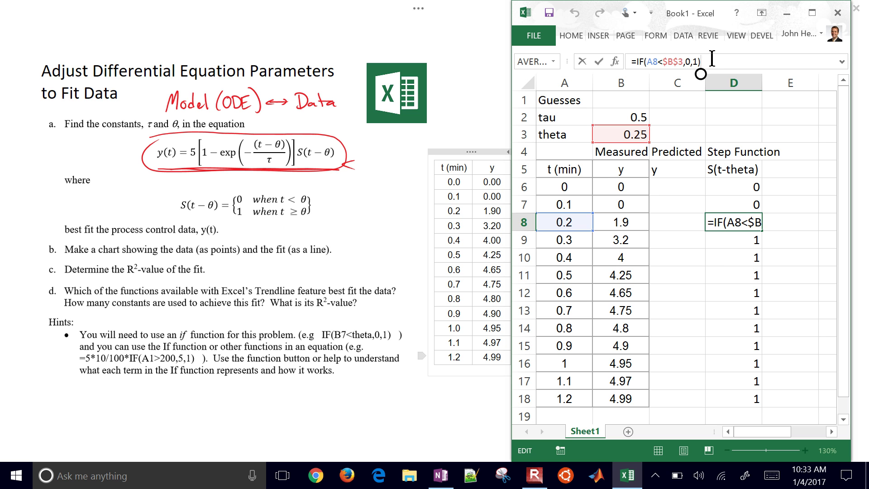
{"action": "key", "text": "Return"}
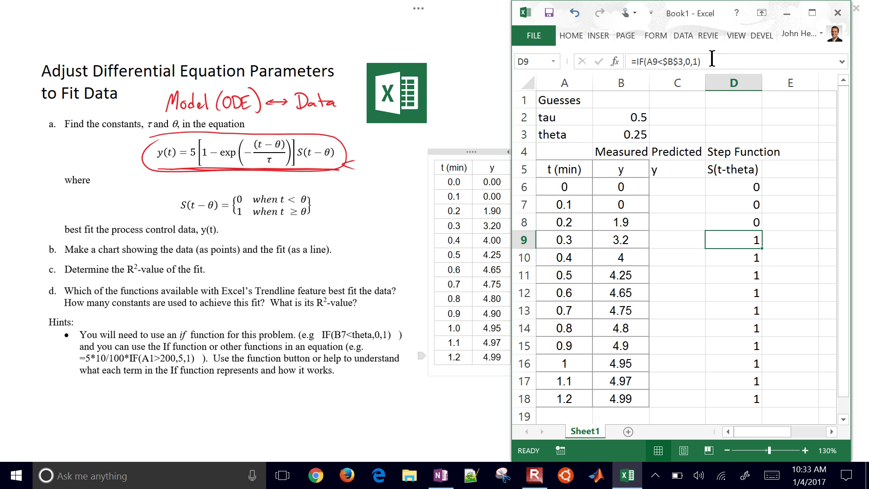
{"action": "key", "text": "Left"}
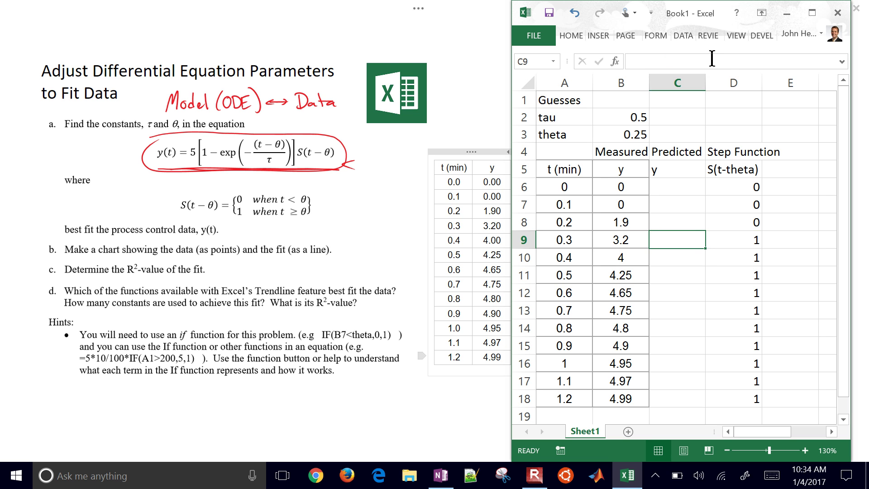
{"action": "key", "text": "Up"}
{"action": "key", "text": "Up"}
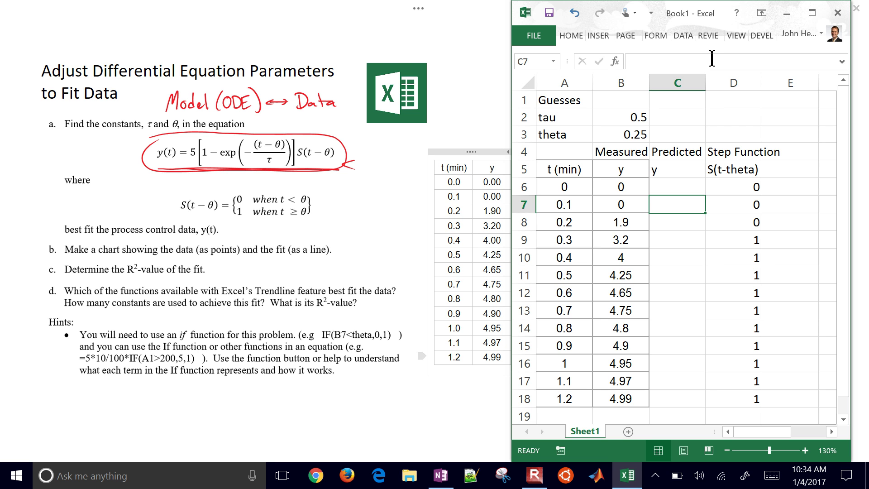
{"action": "key", "text": "Up"}
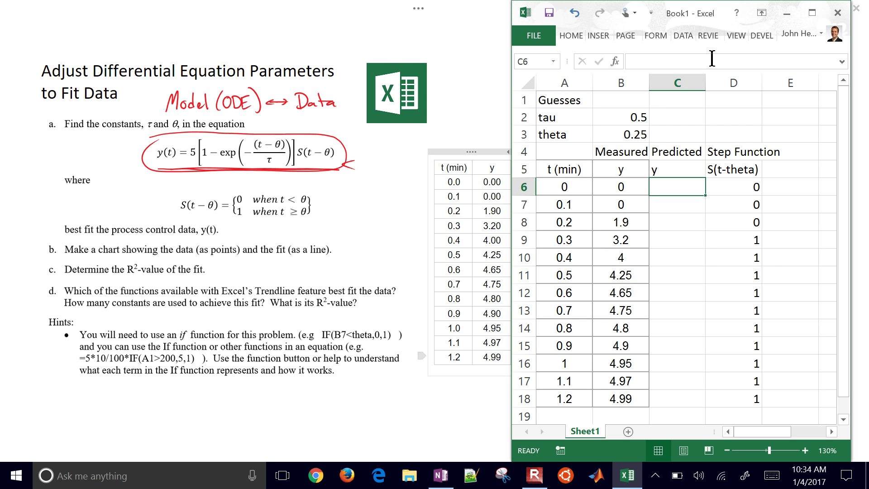
Step: Enter =5*(1-EXP(-(A6-$B$3)/$B$2))*D6 in C6 as the first predicted y value
{"action": "type", "text": "="}
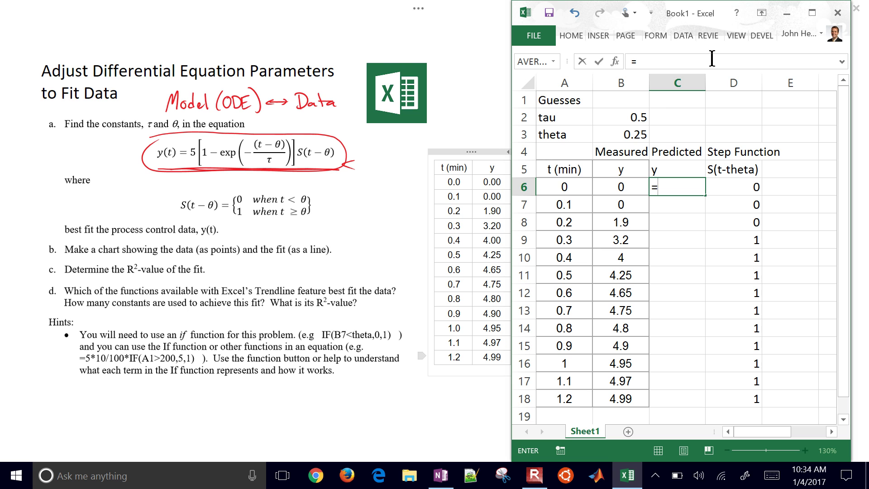
{"action": "type", "text": "5"}
{"action": "type", "text": "*(1-exp("}
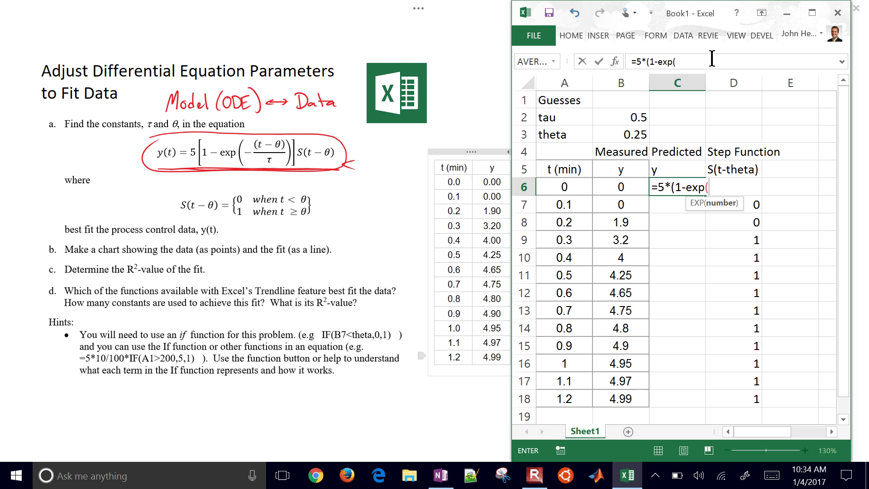
{"action": "type", "text": "-("}
{"action": "key", "text": "Left"}
{"action": "key", "text": "Left"}
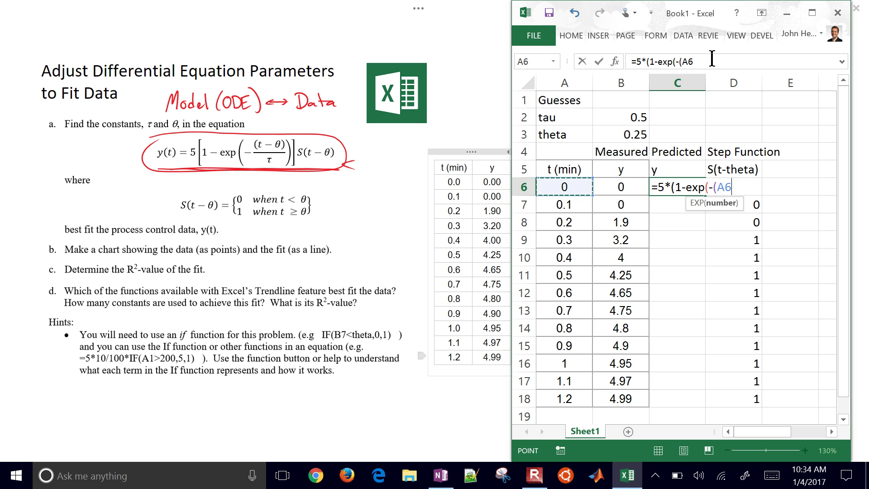
{"action": "type", "text": "-"}
{"action": "key", "text": "Left"}
{"action": "key", "text": "Up"}
{"action": "key", "text": "Up"}
{"action": "key", "text": "Up"}
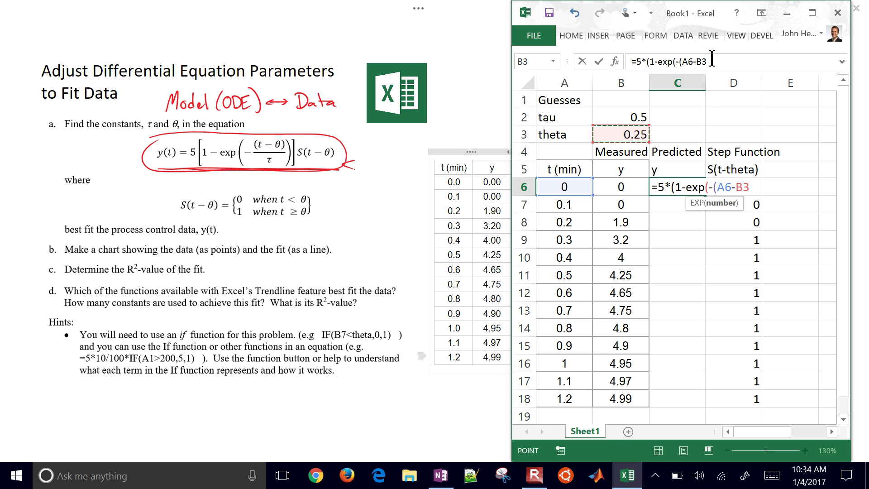
{"action": "key", "text": "F4"}
{"action": "type", "text": ")/"}
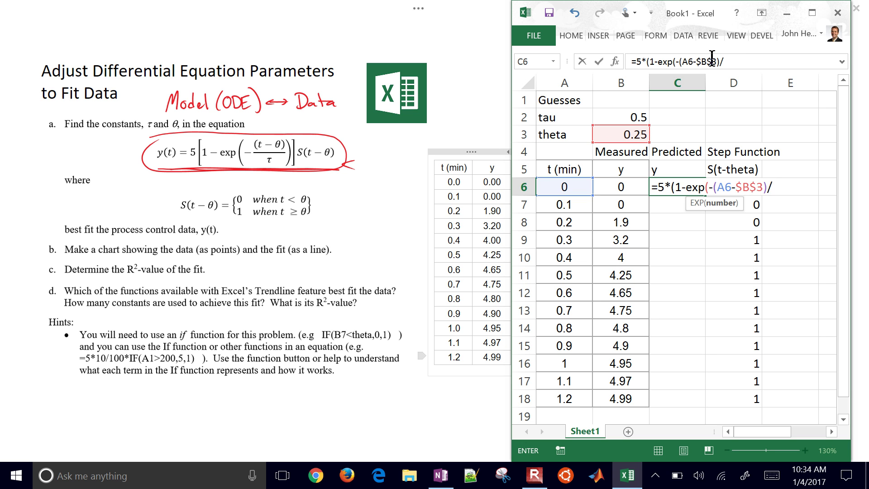
{"action": "key", "text": "Left"}
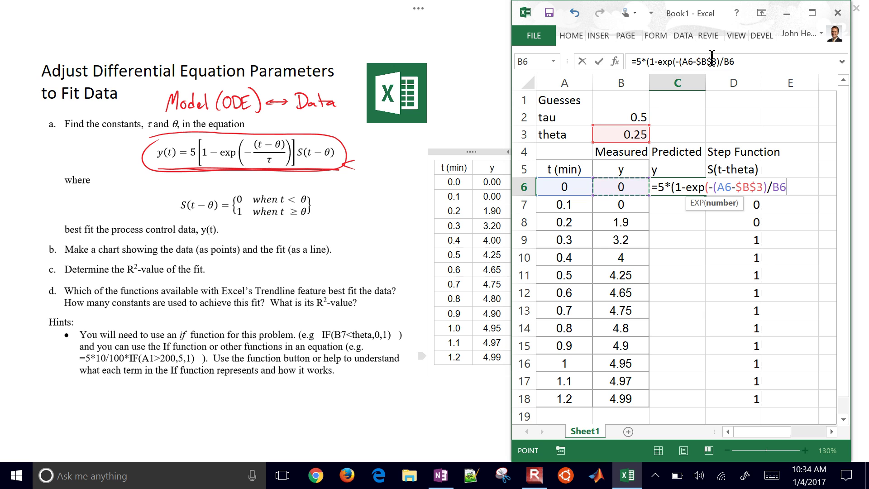
{"action": "key", "text": "Up"}
{"action": "key", "text": "Up"}
{"action": "key", "text": "Up"}
{"action": "key", "text": "Up"}
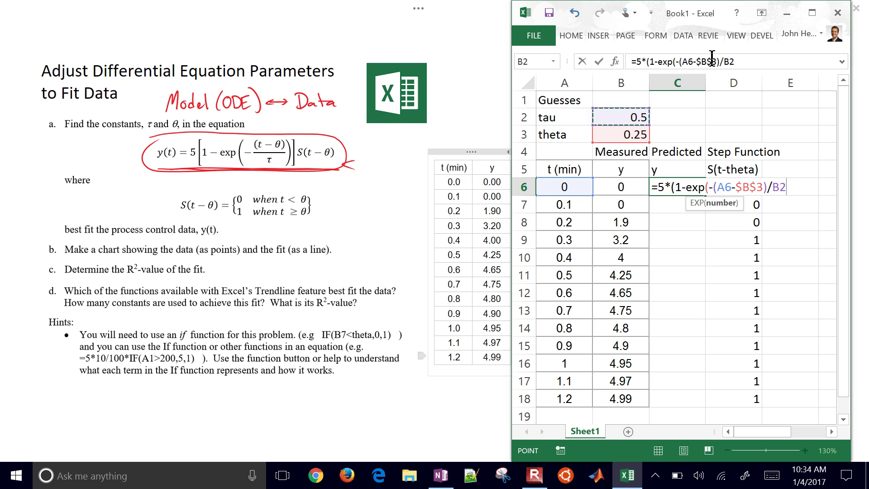
{"action": "key", "text": "F4"}
{"action": "type", "text": ")"}
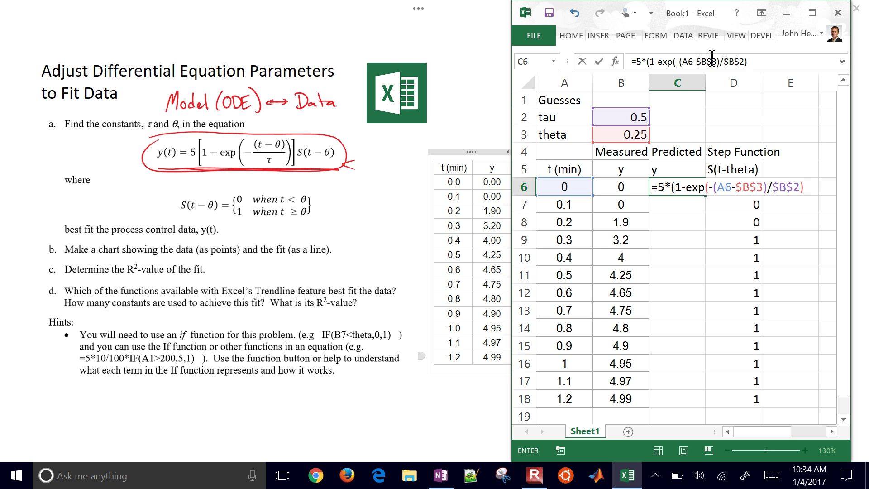
{"action": "type", "text": ")*"}
{"action": "key", "text": "Right"}
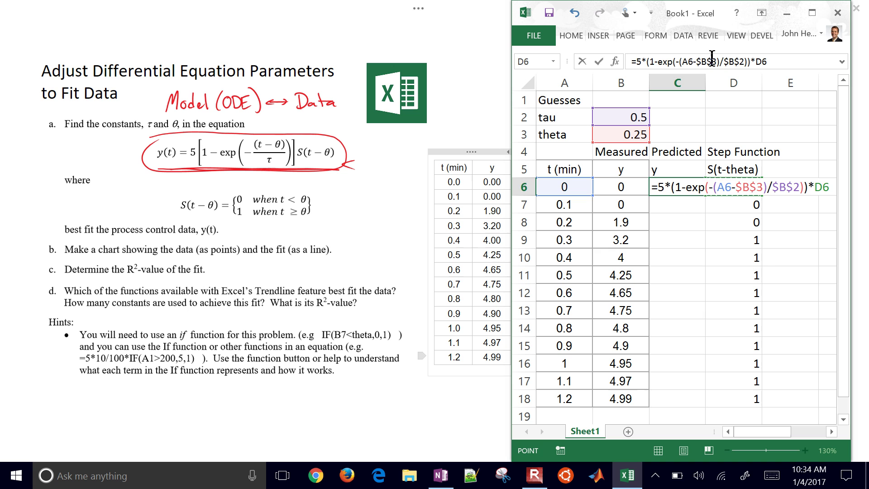
{"action": "key", "text": "Return"}
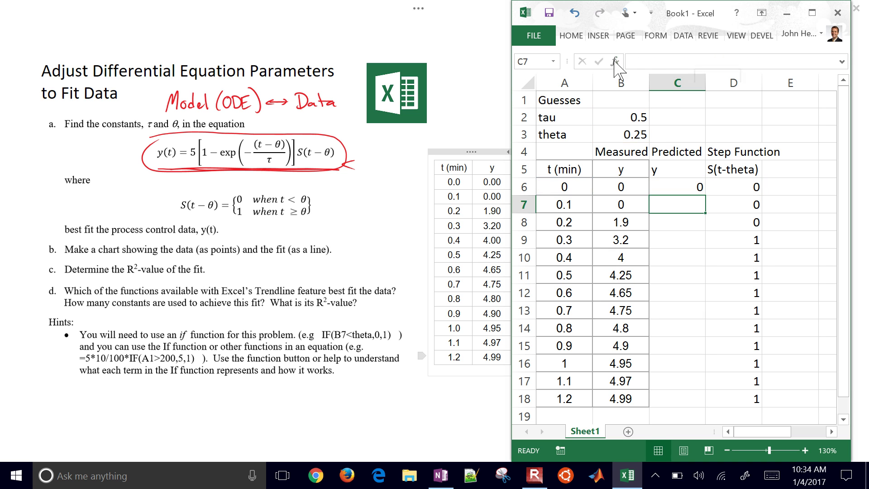
Step: Copy the C6 predicted formula down through C18 and check the D8 step formula
{"action": "left_click", "coordinate": [671, 184]}
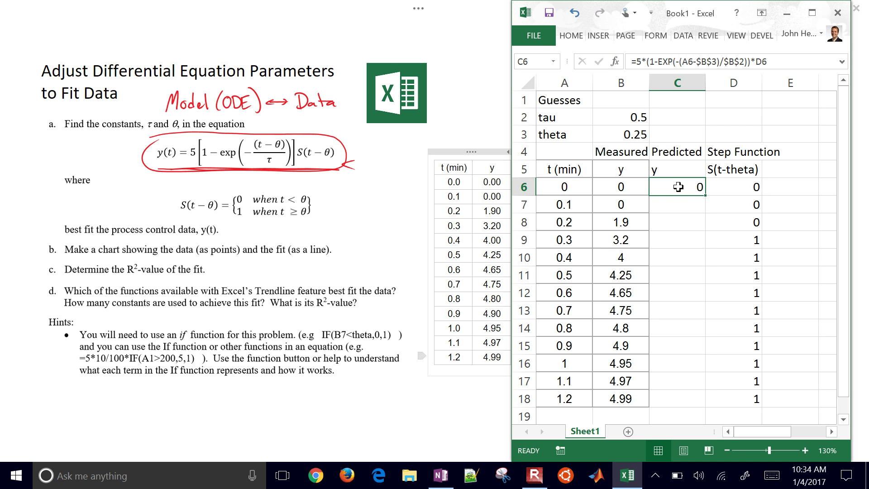
{"action": "double_click", "coordinate": [706, 196]}
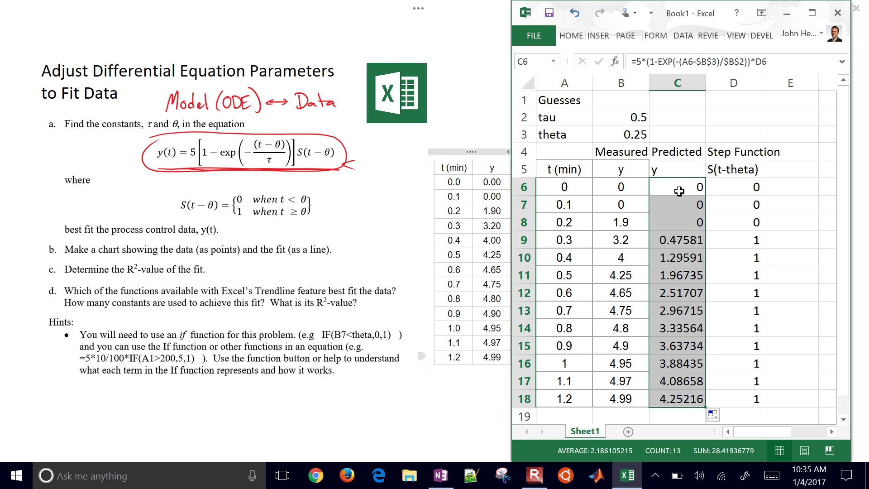
{"action": "left_click", "coordinate": [668, 171]}
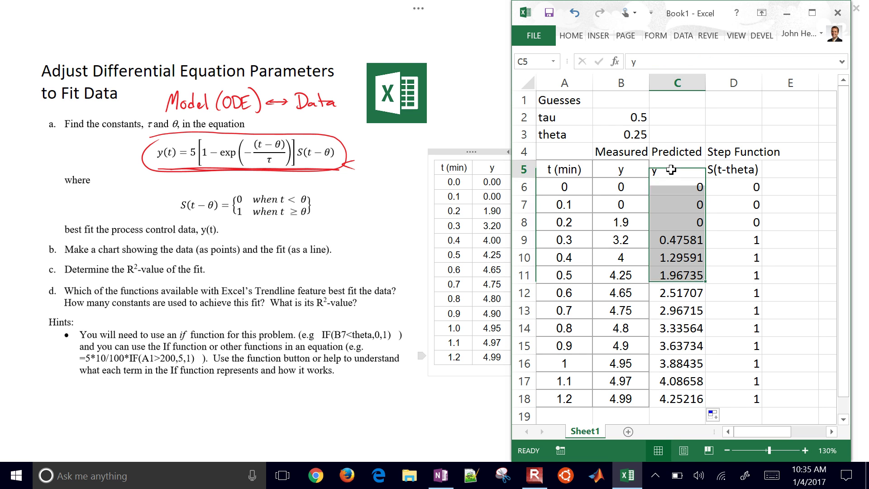
{"action": "left_click", "coordinate": [731, 229]}
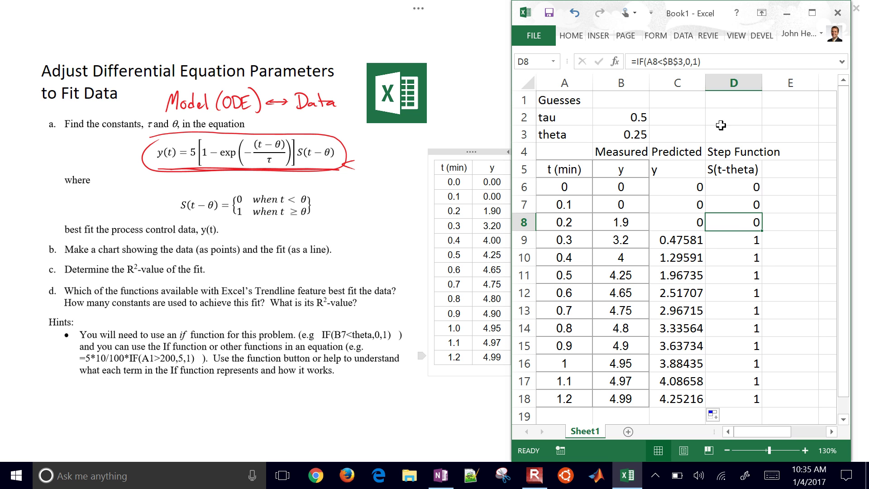
{"action": "left_click_drag", "start_coordinate": [638, 165], "coordinate": [665, 397]}
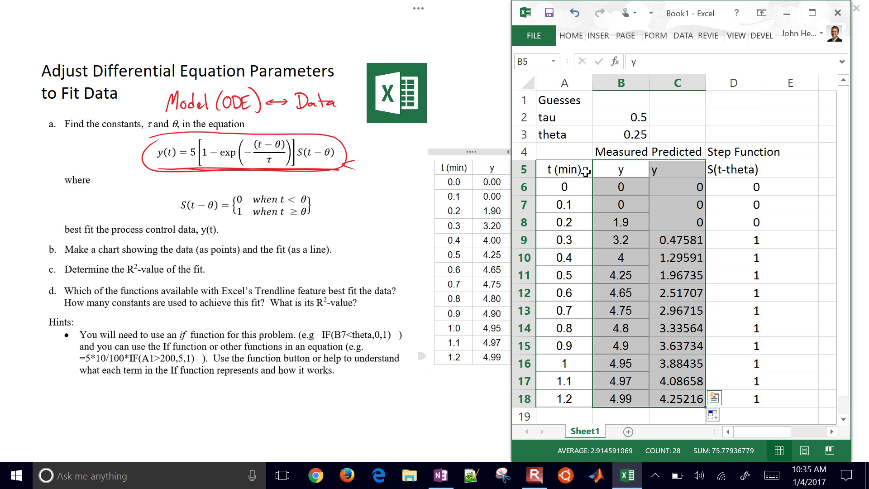
Step: Set the tau guess to 1.5 and the theta guess to 0.5
{"action": "left_click", "coordinate": [617, 112]}
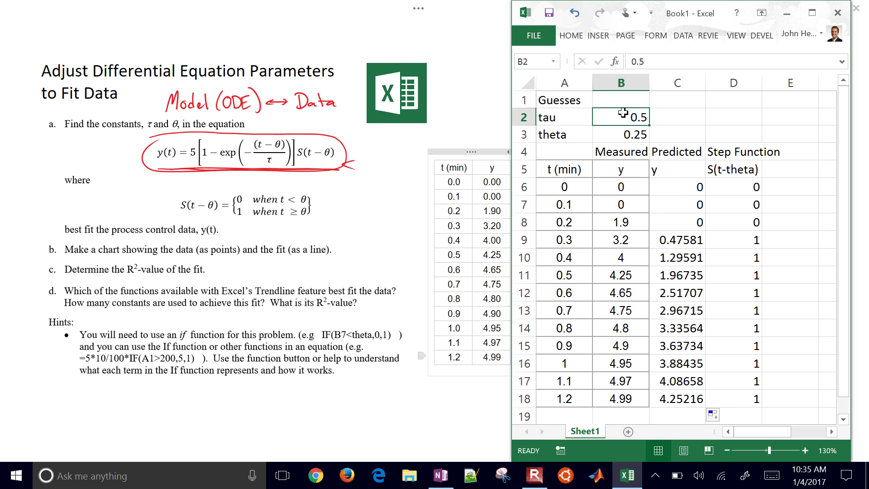
{"action": "type", "text": "1.5"}
{"action": "key", "text": "Return"}
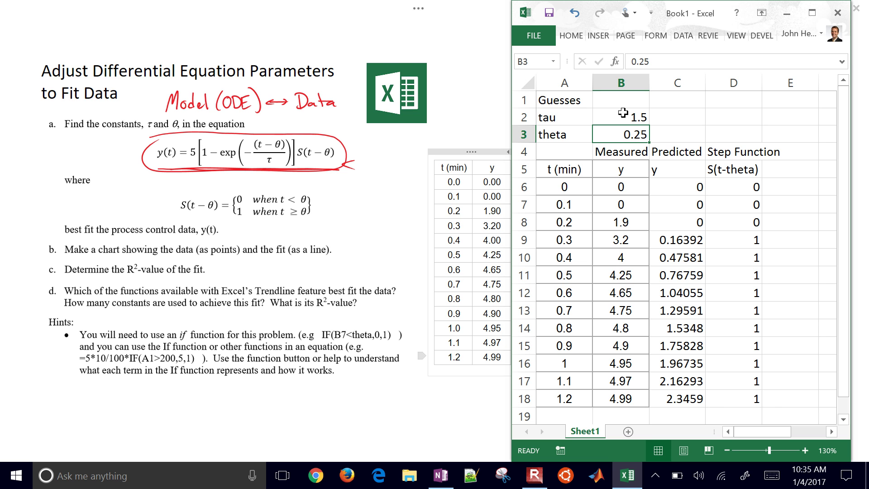
{"action": "type", "text": "0.5"}
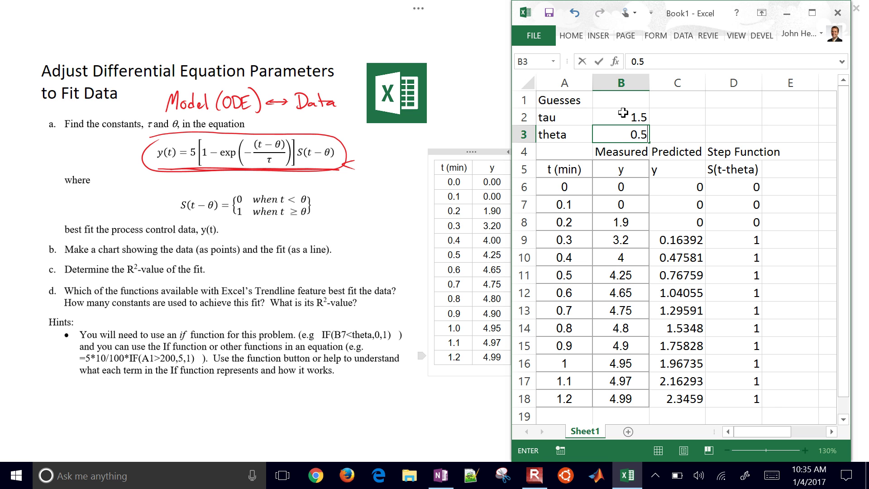
{"action": "key", "text": "Return"}
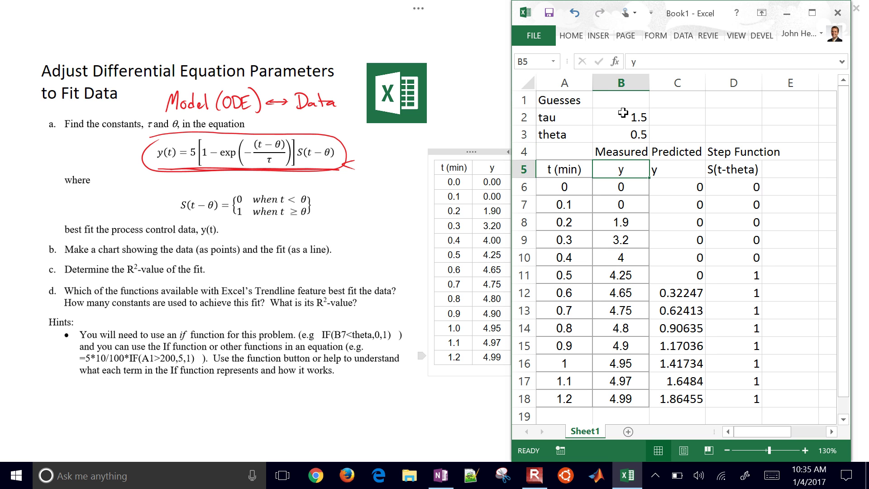
Step: Select the data range A4:C18 including the column headings
{"action": "key", "text": "Left"}
{"action": "key", "text": "shift+Right"}
{"action": "key", "text": "shift+Right"}
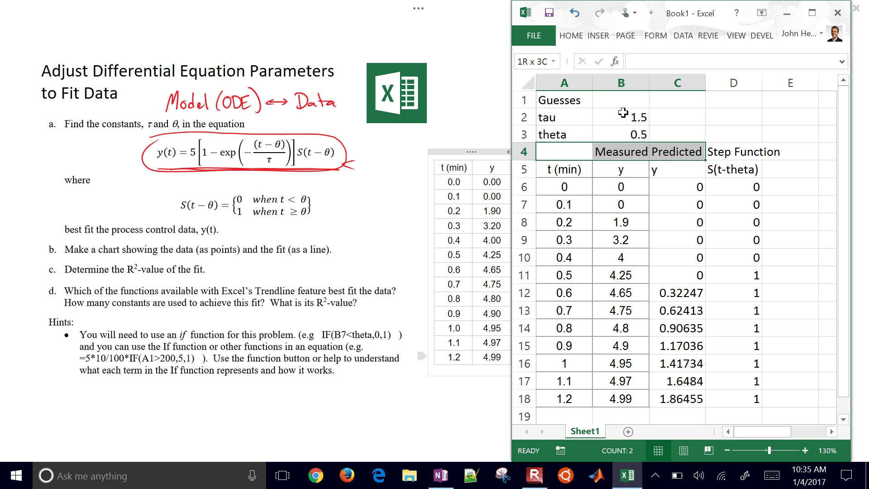
{"action": "key", "text": "shift+Down"}
{"action": "key", "text": "shift+Down"}
{"action": "key", "text": "shift+Down"}
{"action": "key", "text": "shift+Down"}
{"action": "key", "text": "shift+Down"}
{"action": "key", "text": "shift+Down"}
{"action": "key", "text": "shift+Down"}
{"action": "key", "text": "shift+Down"}
{"action": "key", "text": "shift+Down"}
{"action": "key", "text": "shift+Down"}
{"action": "key", "text": "shift+Down"}
{"action": "key", "text": "shift+Down"}
{"action": "key", "text": "shift+Down"}
{"action": "key", "text": "shift+Down"}
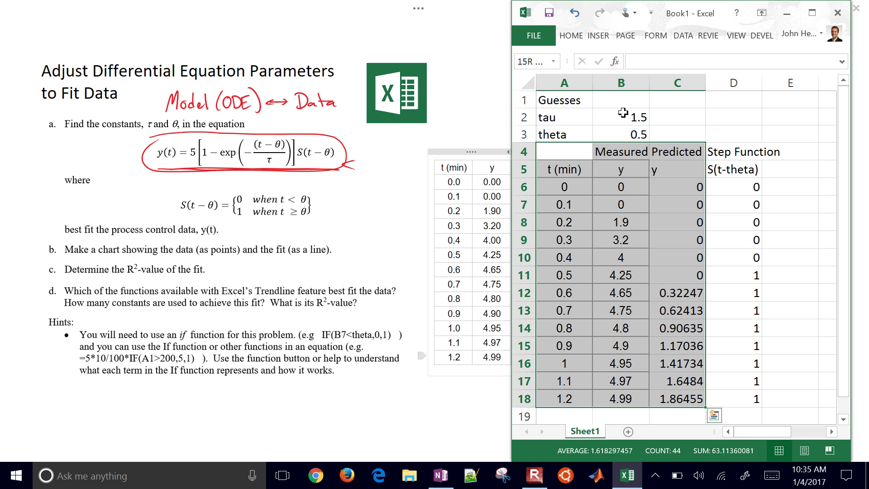
Step: Insert a Scatter with Smooth Lines and Markers chart and move it beside the data table
{"action": "left_click_drag", "start_coordinate": [512, 335], "coordinate": [211, 335]}
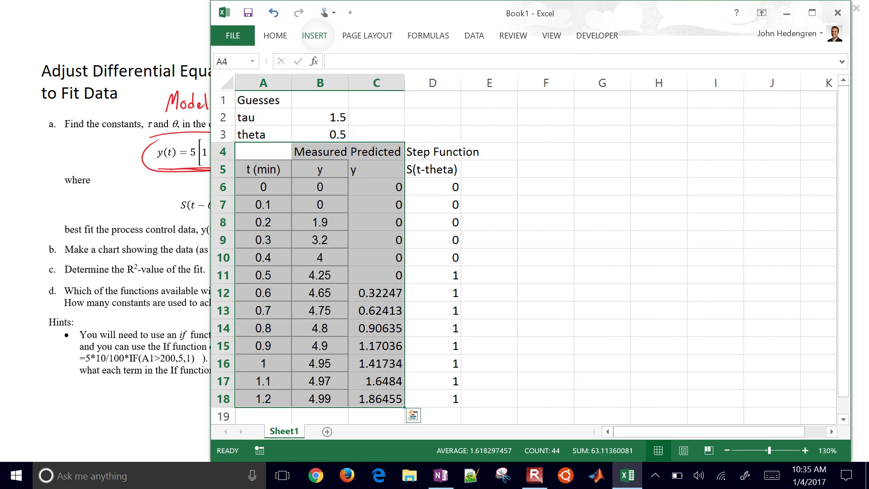
{"action": "left_click", "coordinate": [314, 35]}
{"action": "left_click", "coordinate": [436, 96]}
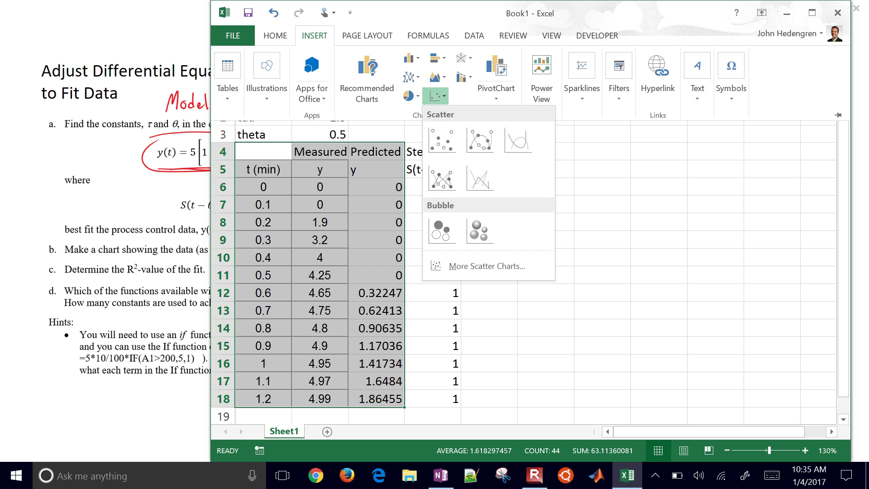
{"action": "left_click", "coordinate": [480, 140]}
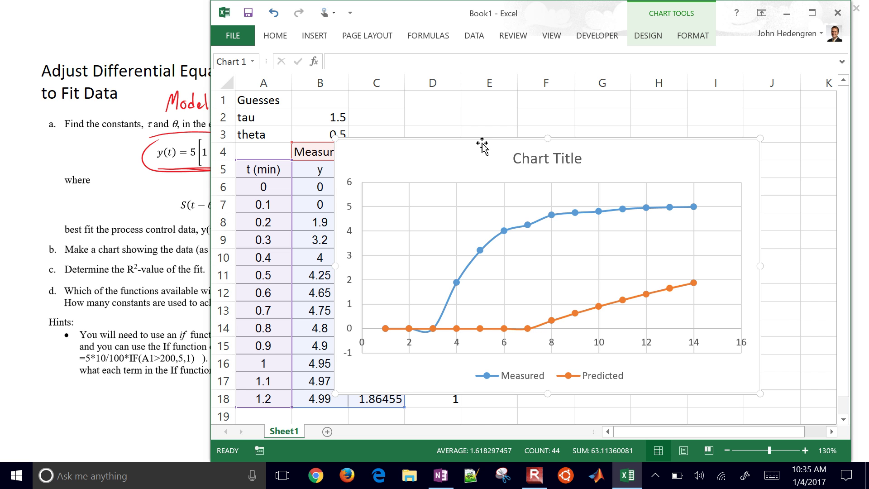
{"action": "left_click_drag", "start_coordinate": [482, 145], "coordinate": [578, 136]}
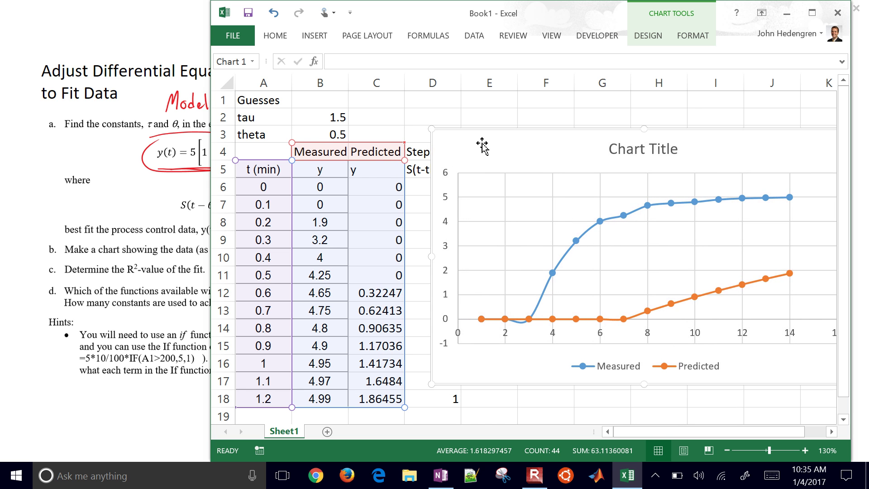
Step: Set the theta guess in B3 to 0.2
{"action": "left_click", "coordinate": [320, 117]}
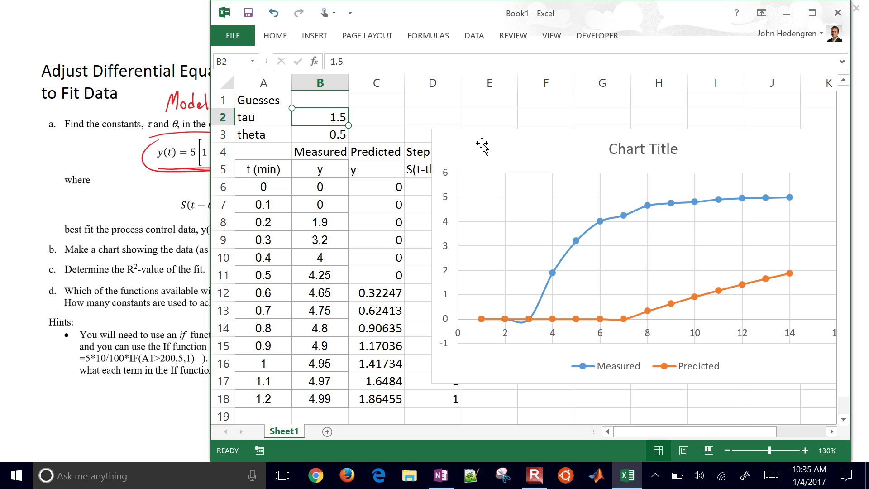
{"action": "key", "text": "Return"}
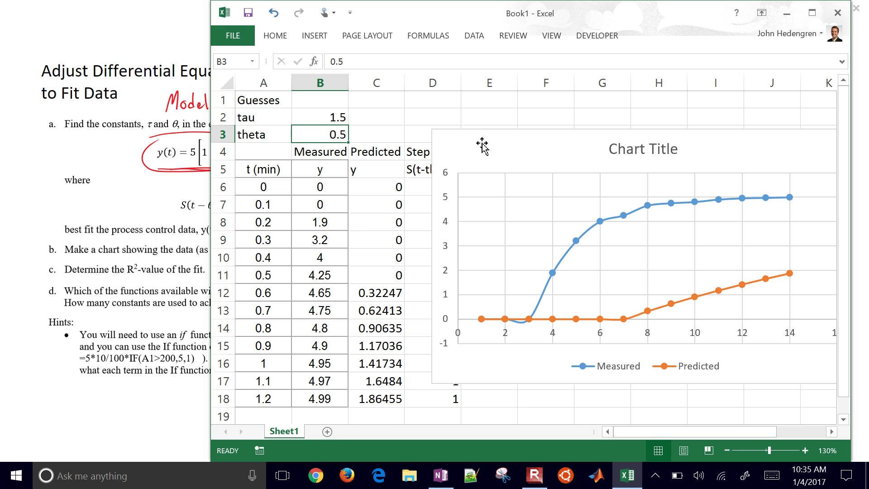
{"action": "type", "text": "0.2"}
{"action": "key", "text": "Return"}
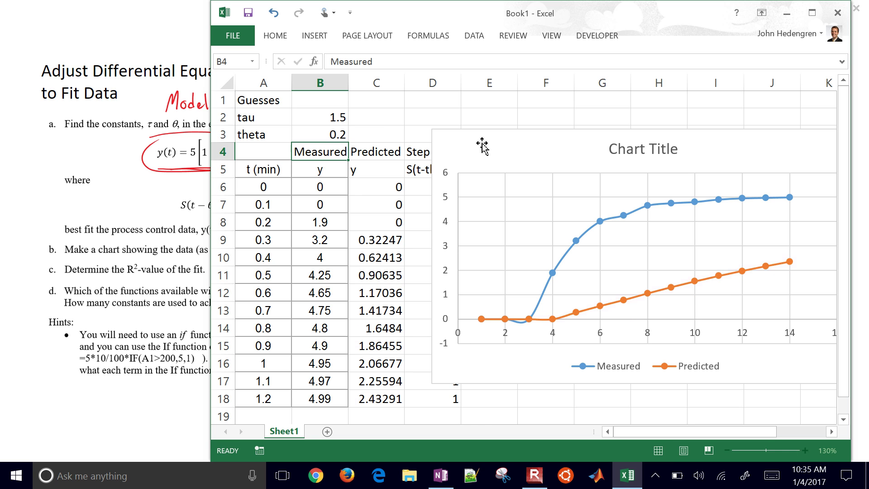
Step: Try tau values 3 and 0.5, settling on tau 0.3 so Predicted nearly matches Measured
{"action": "key", "text": "Up"}
{"action": "key", "text": "Up"}
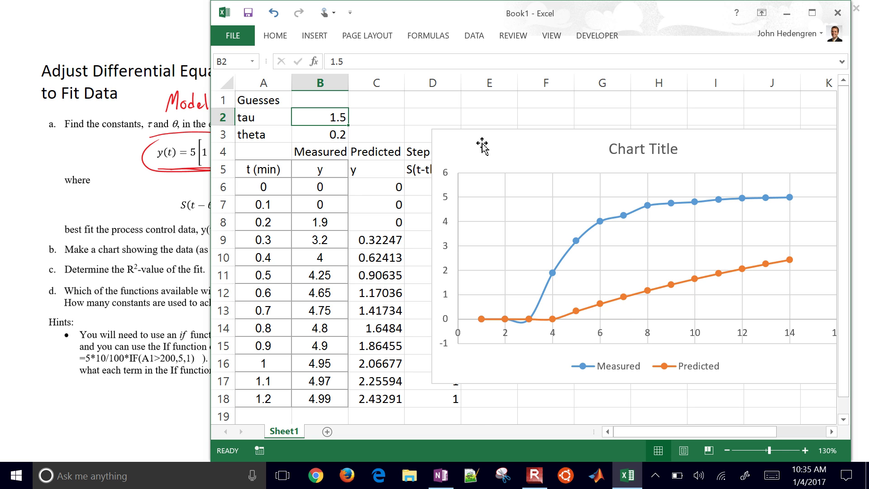
{"action": "type", "text": "3.0"}
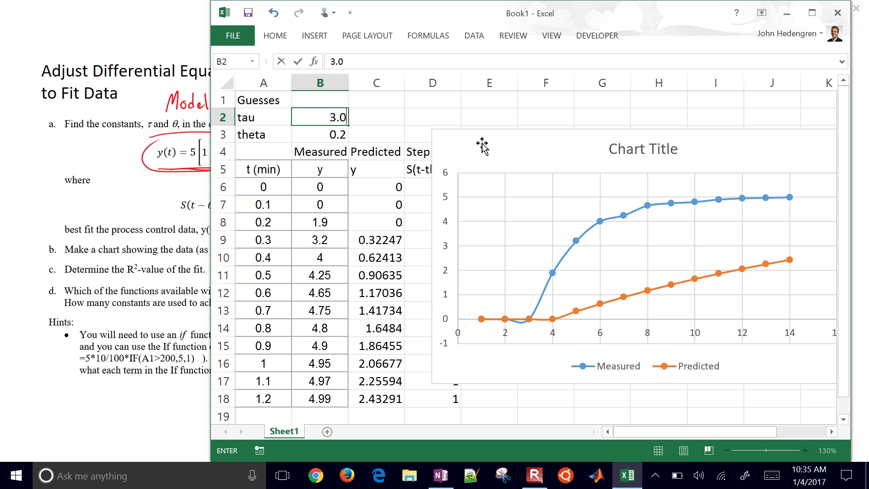
{"action": "key", "text": "Return"}
{"action": "key", "text": "Up"}
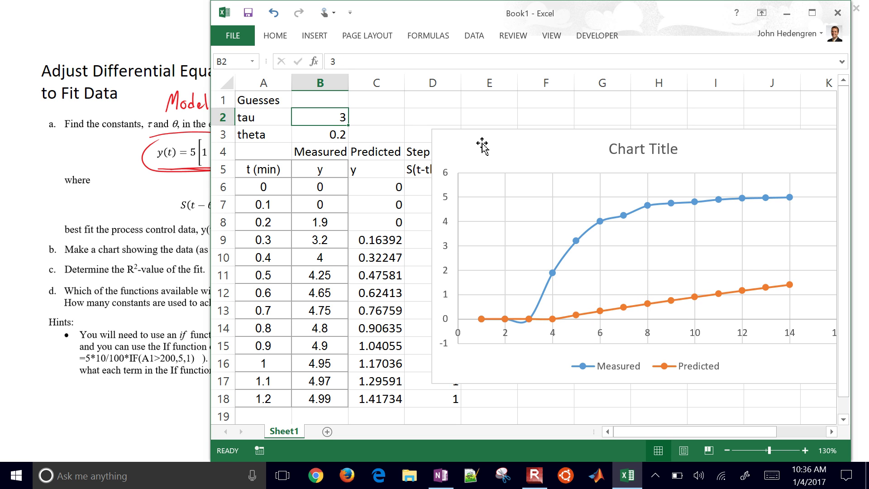
{"action": "type", "text": "0.5"}
{"action": "key", "text": "Return"}
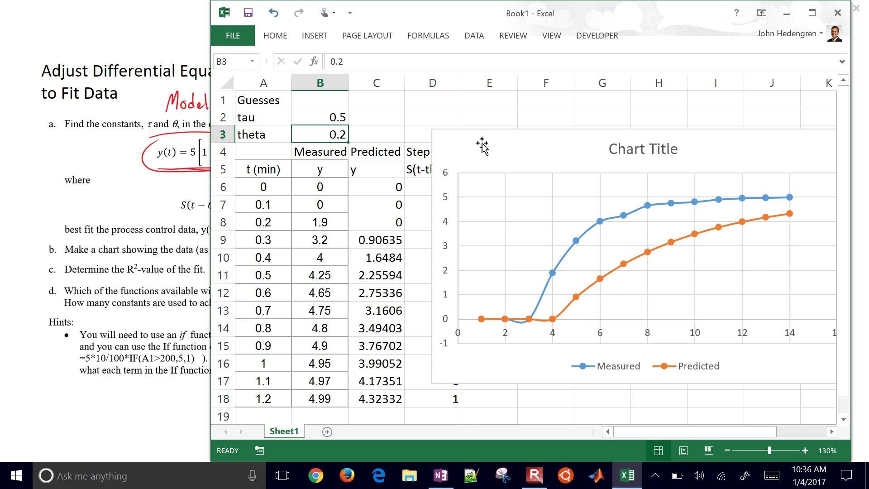
{"action": "key", "text": "Up"}
{"action": "type", "text": "0.3"}
{"action": "key", "text": "Return"}
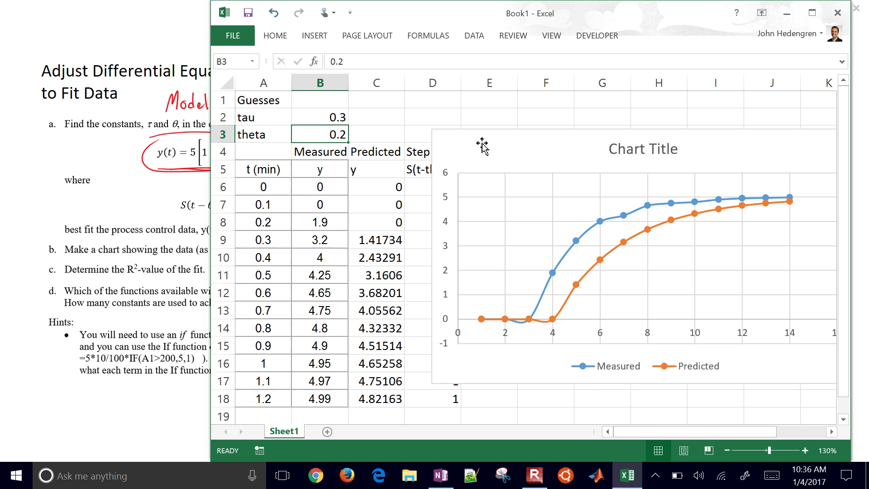
{"action": "left_click", "coordinate": [482, 144]}
Step: Move the chart further right into columns F–K and add the SE column header
{"action": "left_click_drag", "start_coordinate": [482, 145], "coordinate": [570, 137]}
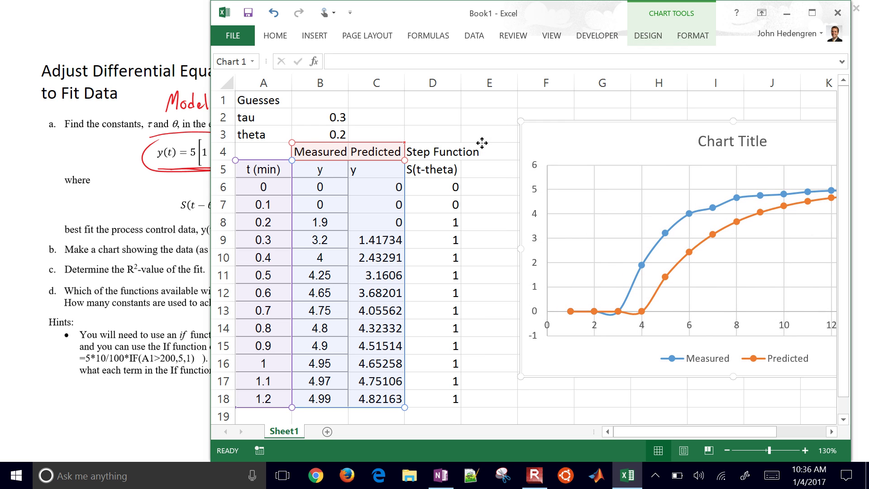
{"action": "left_click", "coordinate": [482, 144]}
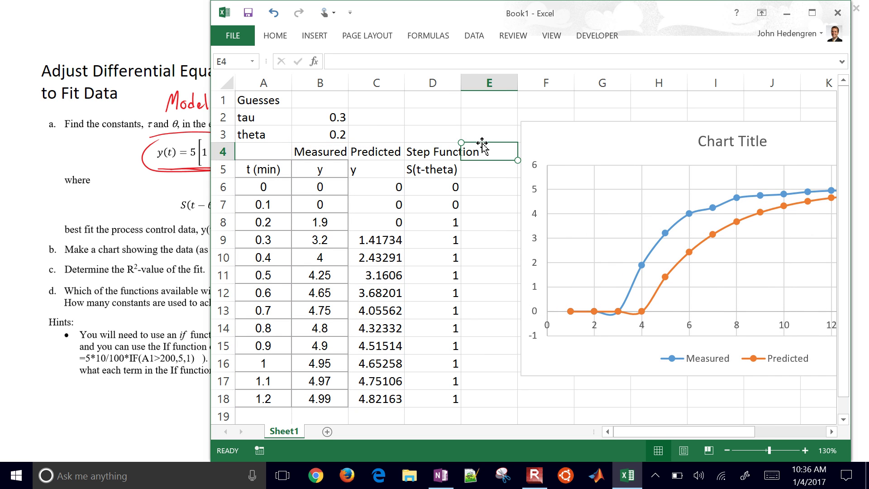
{"action": "type", "text": "D"}
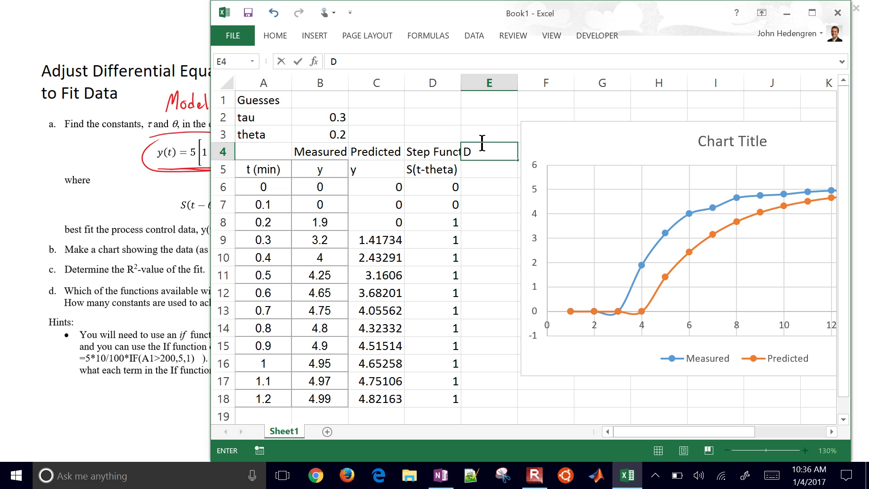
{"action": "type", "text": "e"}
{"action": "key", "text": "Return"}
{"action": "key", "text": "Return"}
Step: Enter =(C6-B6)^2 in E6 and fill it down to E18
{"action": "type", "text": "="}
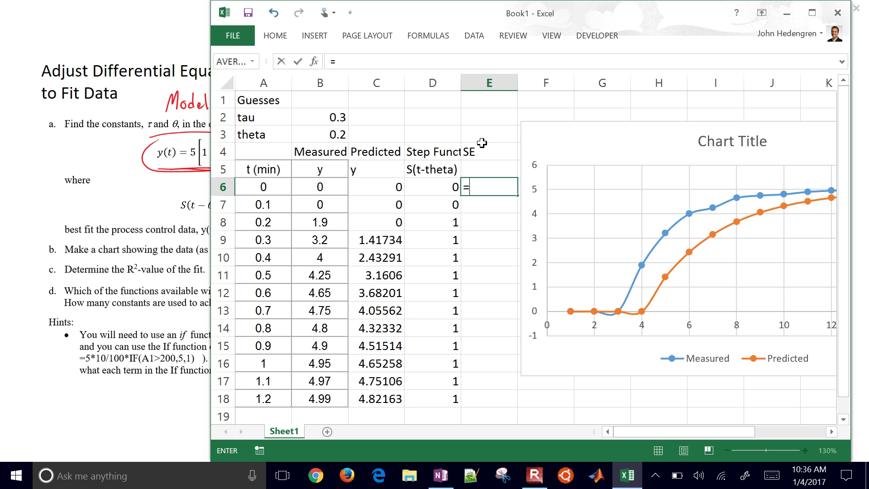
{"action": "key", "text": "Left"}
{"action": "key", "text": "Left"}
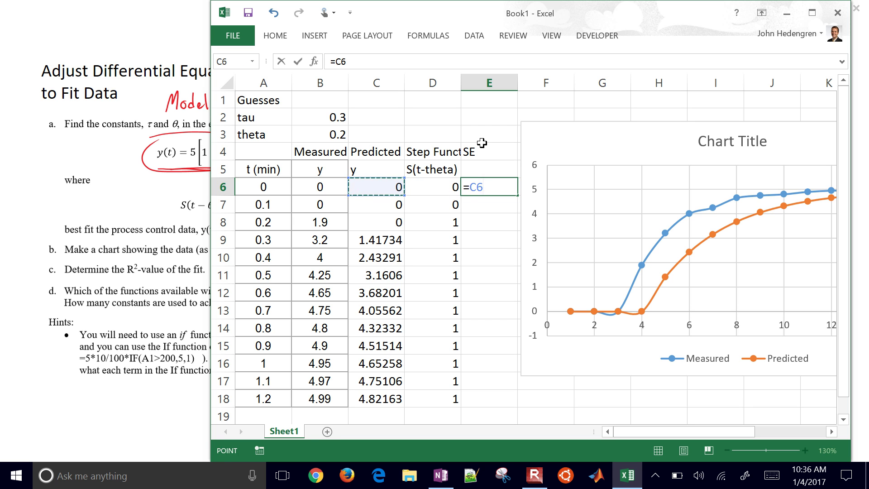
{"action": "key", "text": "BackSpace"}
{"action": "key", "text": "BackSpace"}
{"action": "type", "text": "("}
{"action": "key", "text": "Left"}
{"action": "key", "text": "Left"}
{"action": "type", "text": "-"}
{"action": "key", "text": "Left"}
{"action": "key", "text": "Left"}
{"action": "key", "text": "Left"}
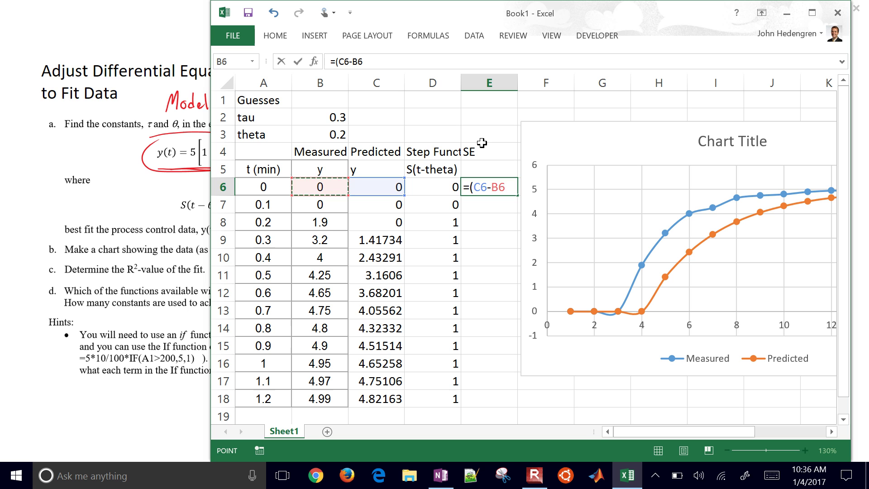
{"action": "type", "text": ")^2"}
{"action": "key", "text": "Return"}
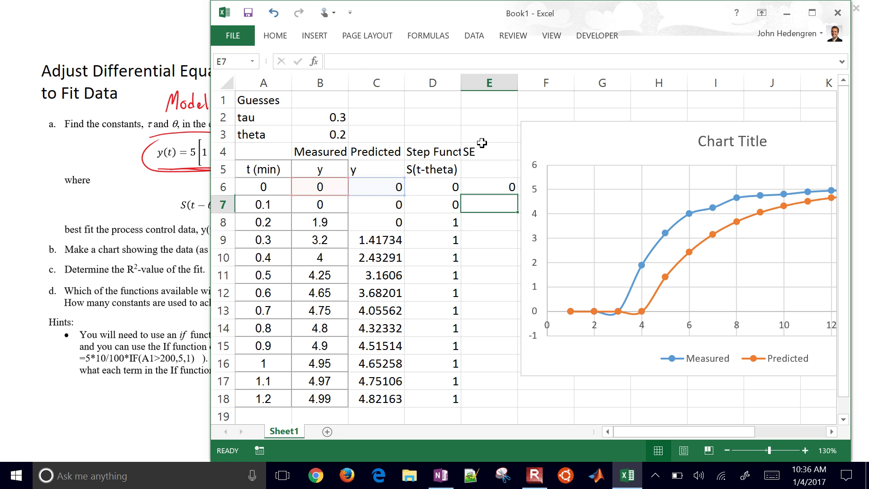
{"action": "left_click", "coordinate": [496, 183]}
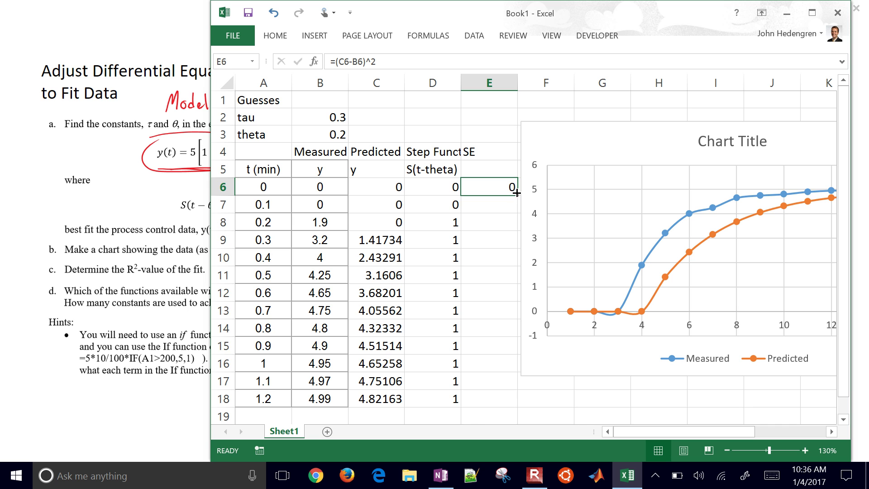
{"action": "double_click", "coordinate": [516, 193]}
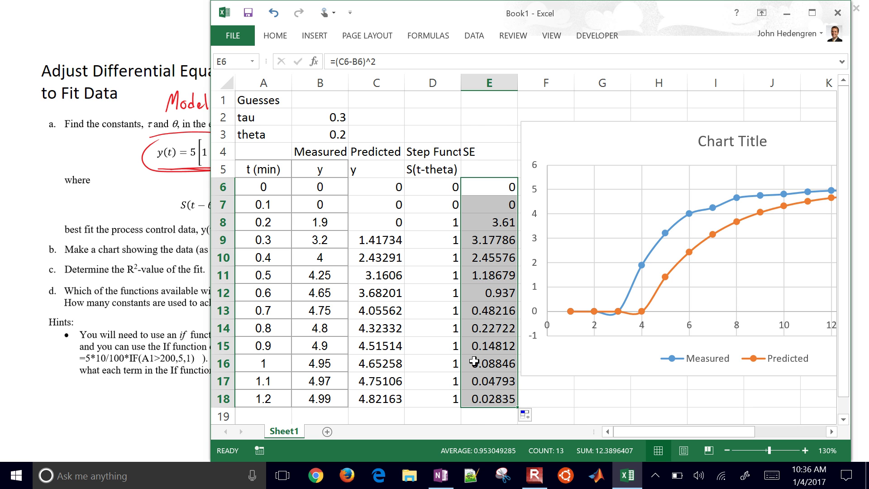
Step: Label D2 'Sum SE' and enter =SUM(E6:E18) in E2, giving 12.3896
{"action": "left_click", "coordinate": [429, 119]}
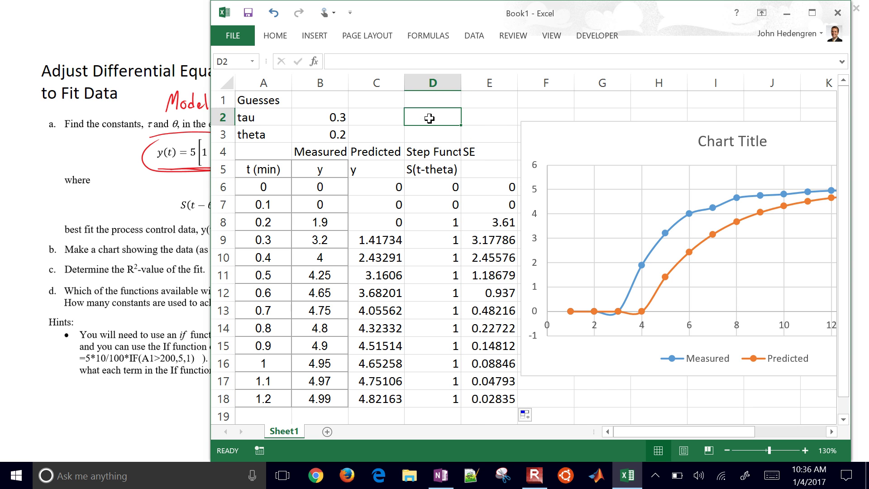
{"action": "type", "text": "Sum SE"}
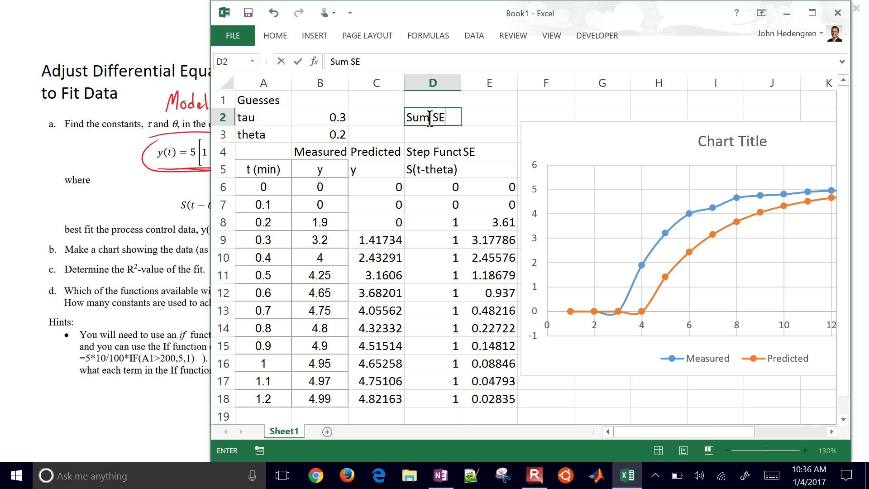
{"action": "key", "text": "Tab"}
{"action": "type", "text": "="}
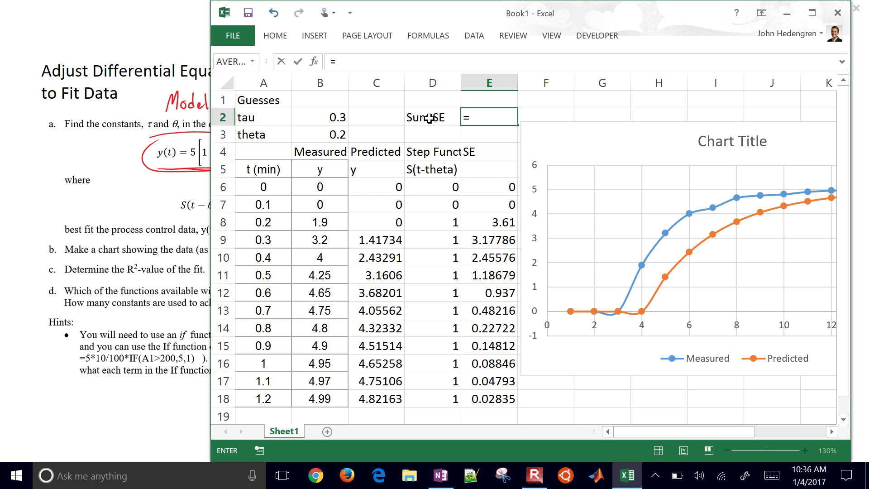
{"action": "type", "text": "sum("}
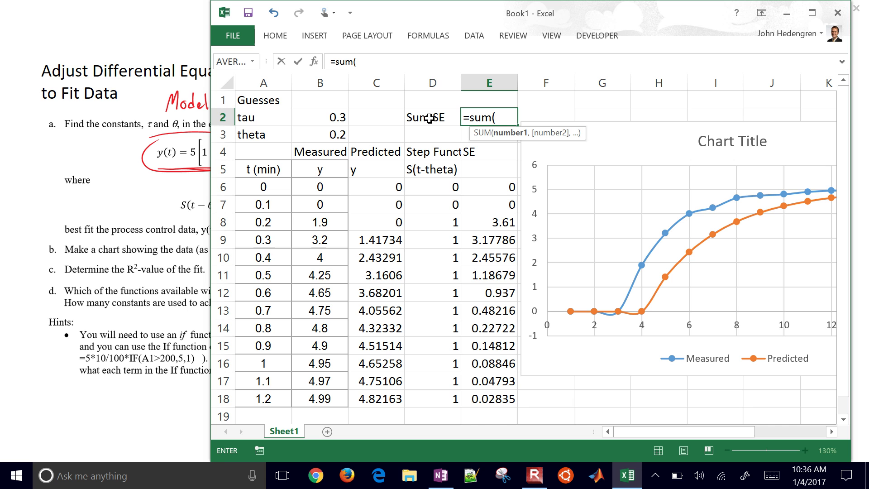
{"action": "key", "text": "Down"}
{"action": "key", "text": "Down"}
{"action": "key", "text": "Down"}
{"action": "key", "text": "Down"}
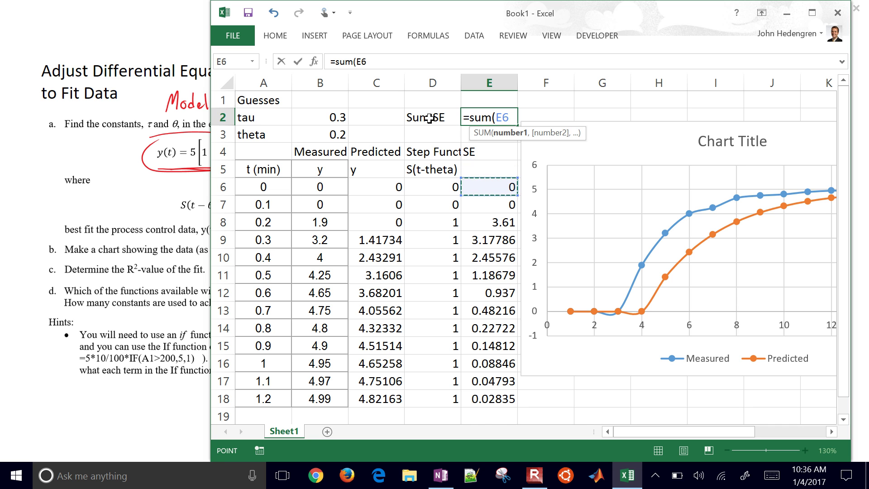
{"action": "key", "text": "shift+Down"}
{"action": "key", "text": "shift+Down"}
{"action": "key", "text": "shift+Down"}
{"action": "key", "text": "shift+Down"}
{"action": "key", "text": "shift+Down"}
{"action": "key", "text": "shift+Down"}
{"action": "key", "text": "shift+Down"}
{"action": "key", "text": "shift+Down"}
{"action": "key", "text": "shift+Down"}
{"action": "key", "text": "shift+Down"}
{"action": "key", "text": "shift+Down"}
{"action": "key", "text": "shift+Down"}
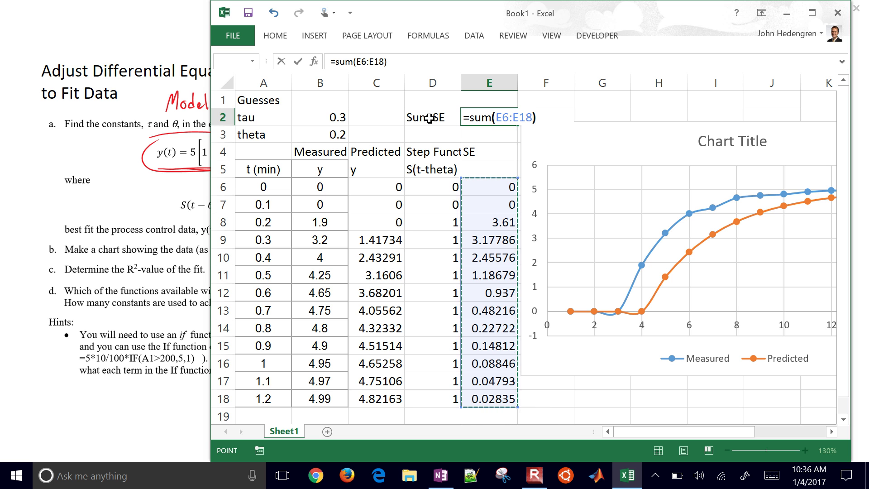
{"action": "key", "text": "Return"}
{"action": "key", "text": "Up"}
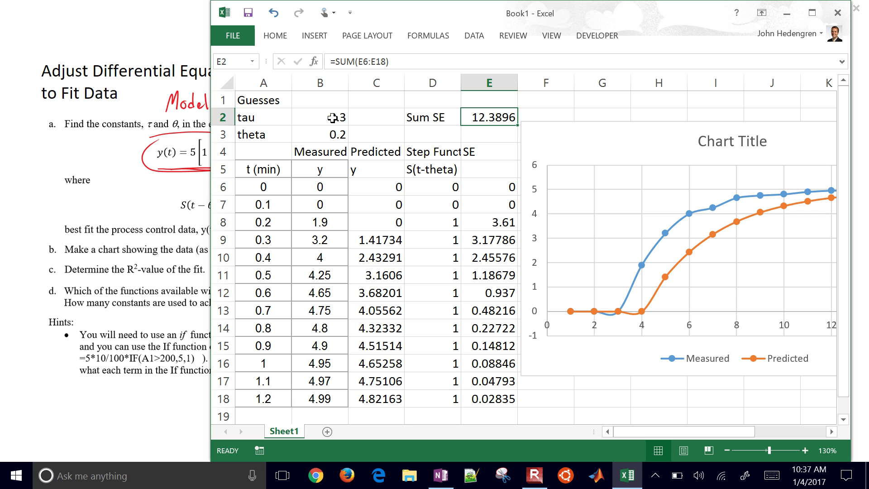
{"action": "left_click", "coordinate": [479, 40]}
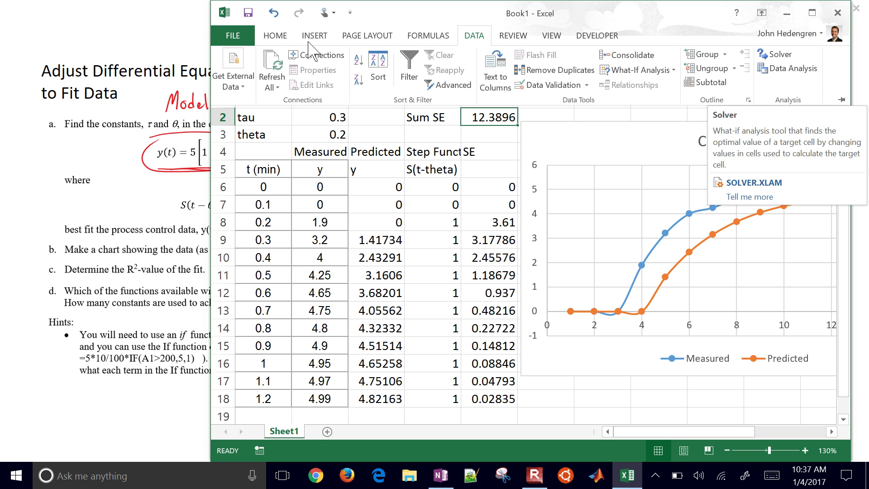
{"action": "left_click", "coordinate": [229, 36]}
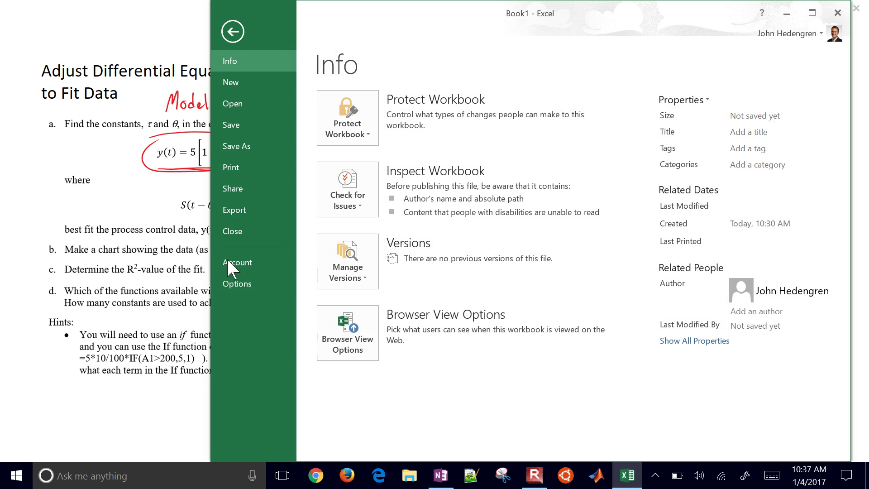
{"action": "left_click", "coordinate": [233, 282]}
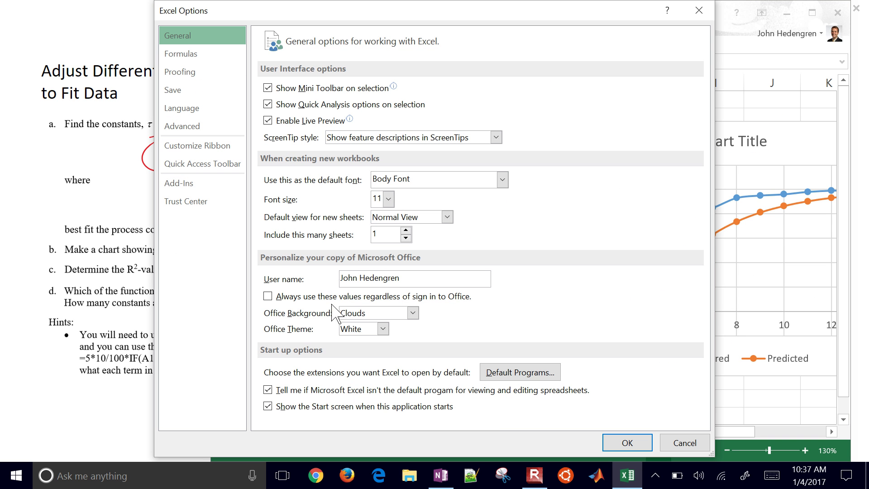
{"action": "left_click", "coordinate": [179, 186]}
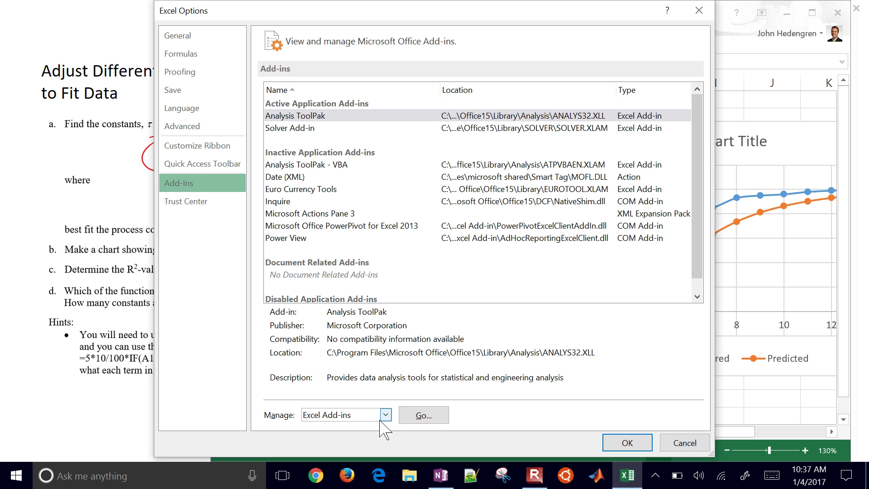
{"action": "left_click", "coordinate": [417, 418]}
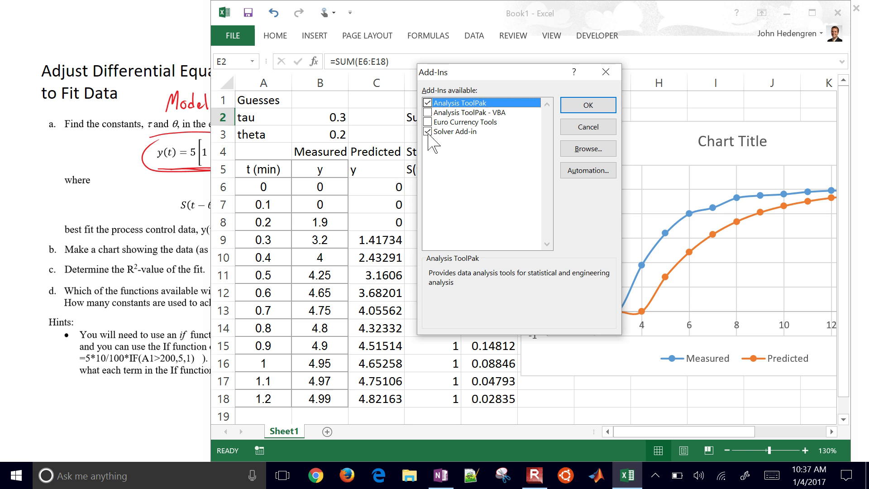
{"action": "left_click", "coordinate": [574, 108]}
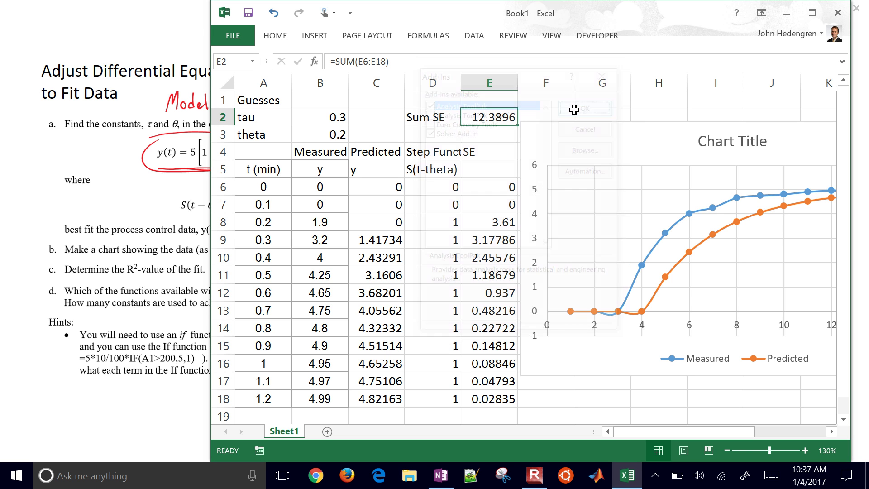
Step: Run Solver to minimize $E$2 by changing $B$2:$B$3, yielding tau 0.19219 and theta 0.10661
{"action": "left_click", "coordinate": [475, 37]}
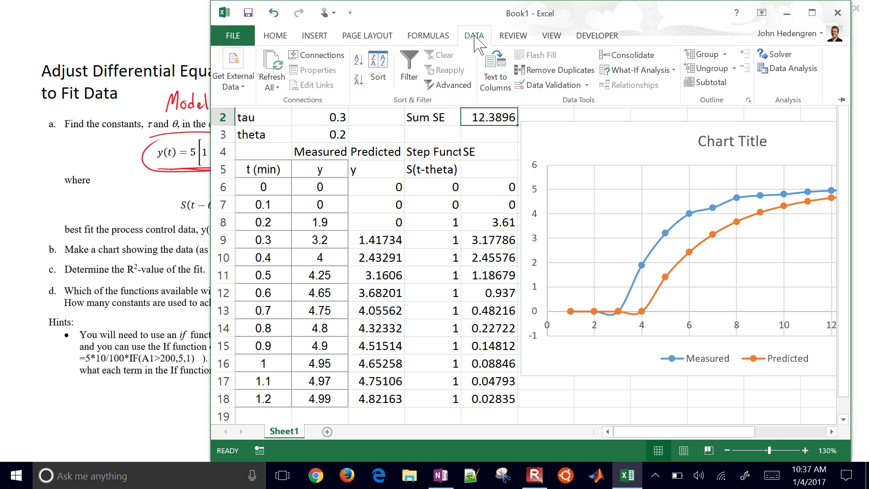
{"action": "left_click", "coordinate": [780, 55]}
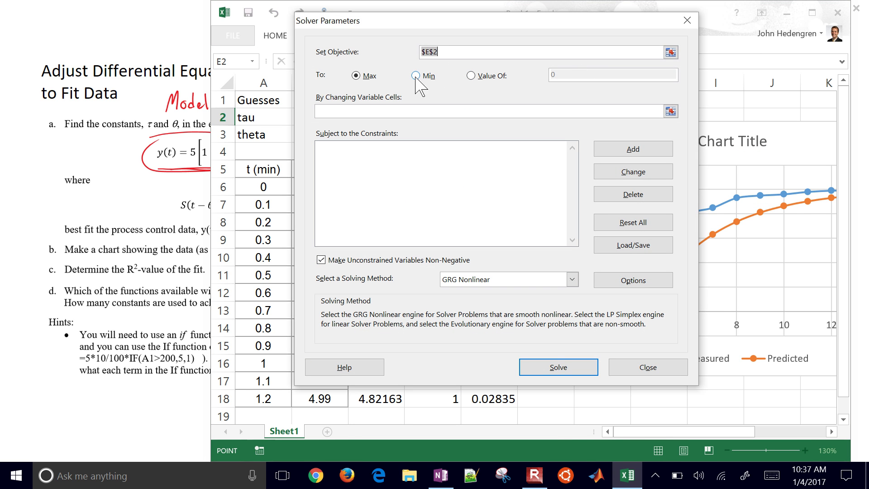
{"action": "left_click", "coordinate": [671, 52]}
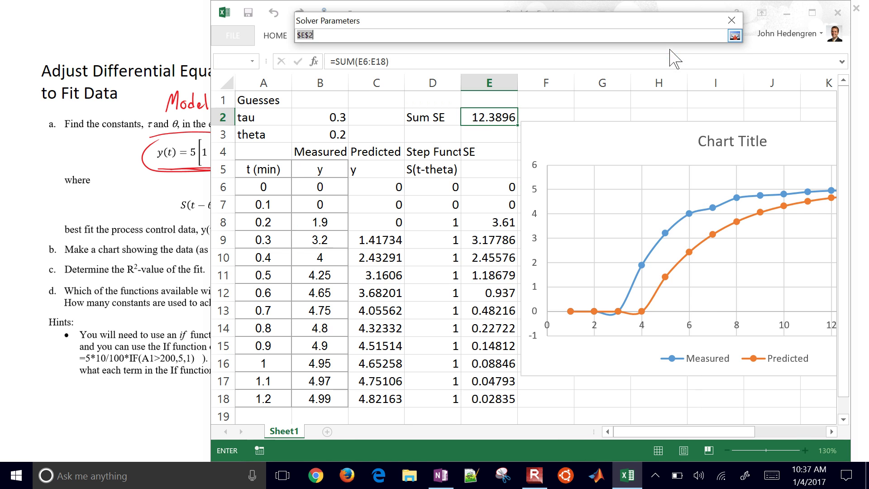
{"action": "left_click", "coordinate": [476, 118]}
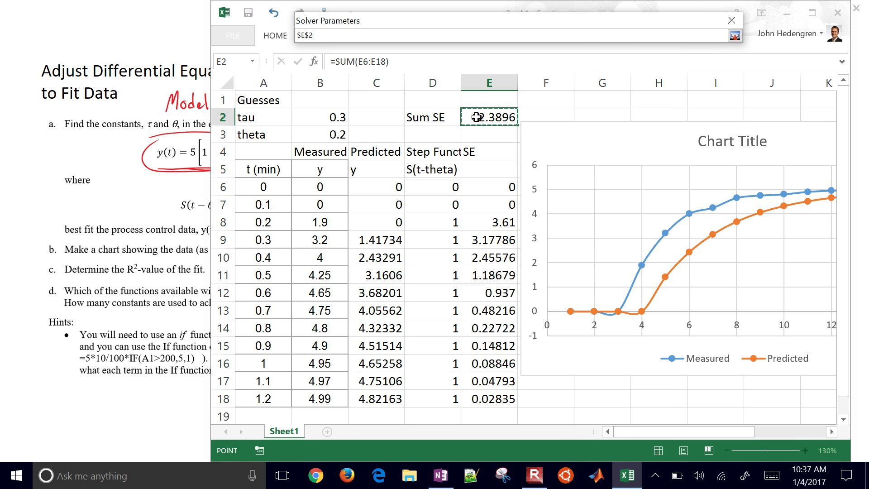
{"action": "left_click", "coordinate": [734, 36]}
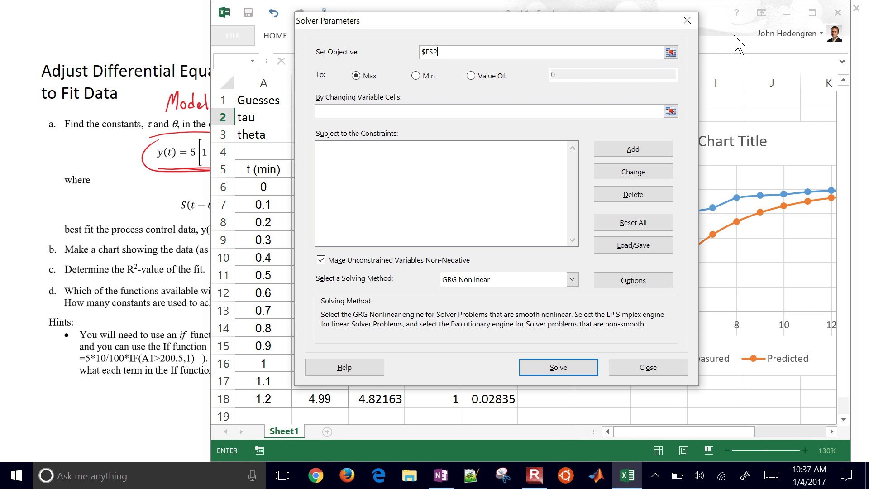
{"action": "left_click", "coordinate": [416, 76]}
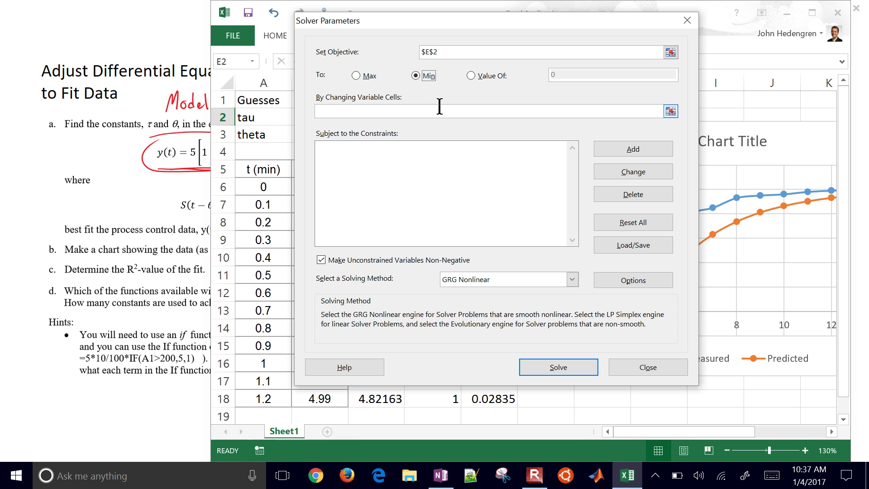
{"action": "left_click", "coordinate": [671, 111]}
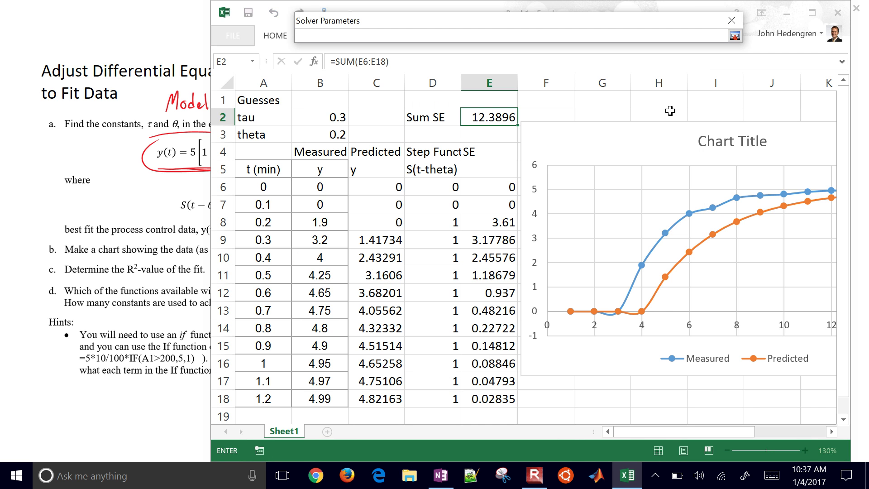
{"action": "left_click_drag", "start_coordinate": [303, 115], "coordinate": [316, 131]}
{"action": "left_click", "coordinate": [735, 36]}
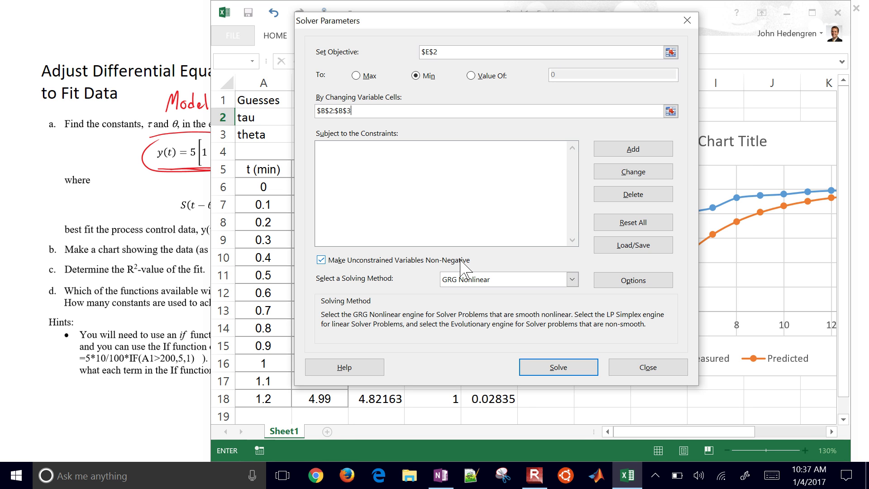
{"action": "left_click", "coordinate": [553, 368]}
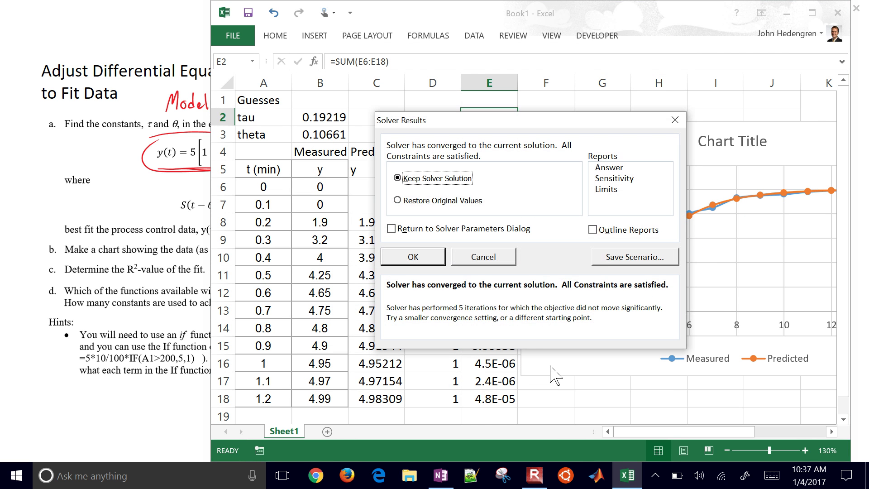
Step: Keep the Solver solution and select the tau and theta cells A2:B3
{"action": "left_click", "coordinate": [420, 257]}
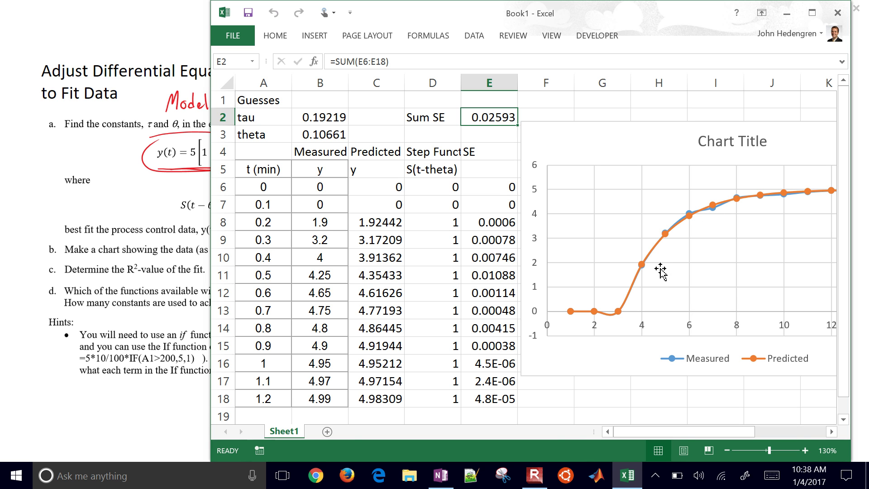
{"action": "left_click", "coordinate": [274, 117]}
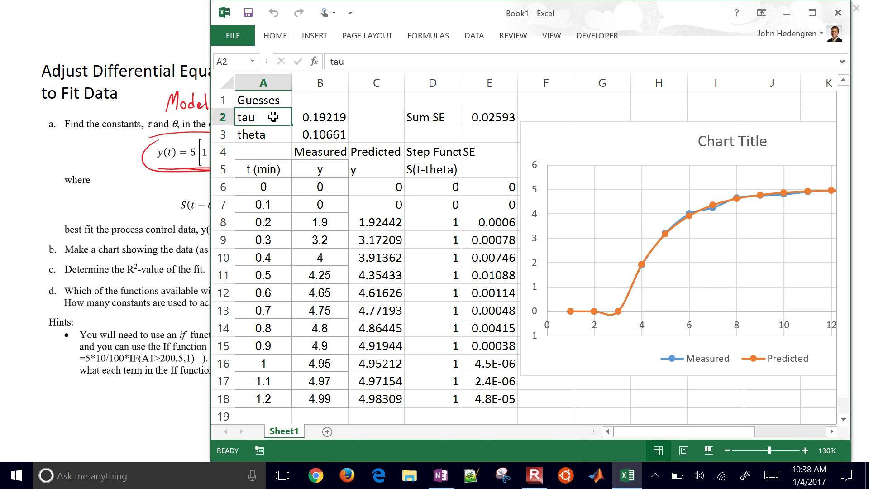
{"action": "left_click_drag", "start_coordinate": [273, 117], "coordinate": [306, 134]}
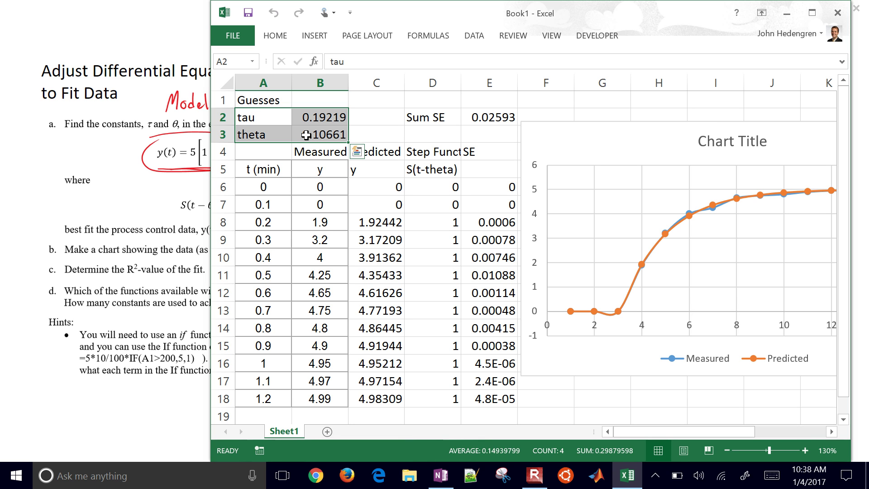
Step: Undo the accidental chart move and switch to the OneNote problem page
{"action": "key", "text": "ctrl+z"}
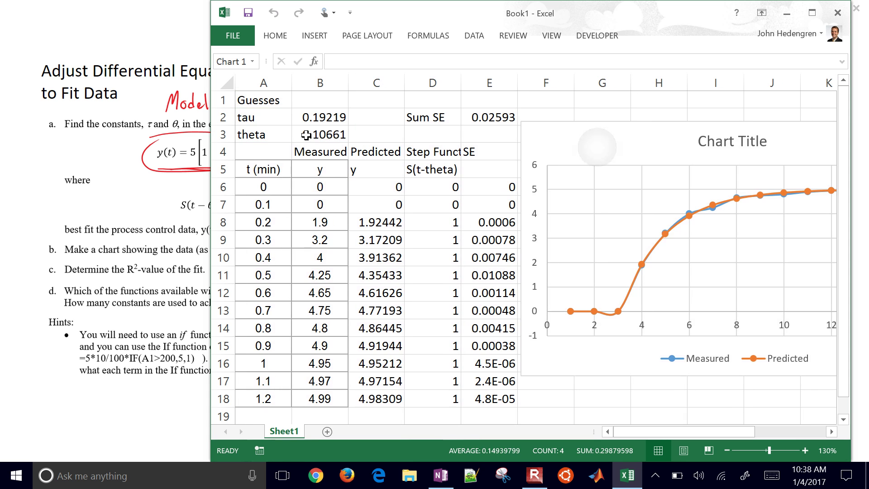
{"action": "key", "text": "ctrl+y"}
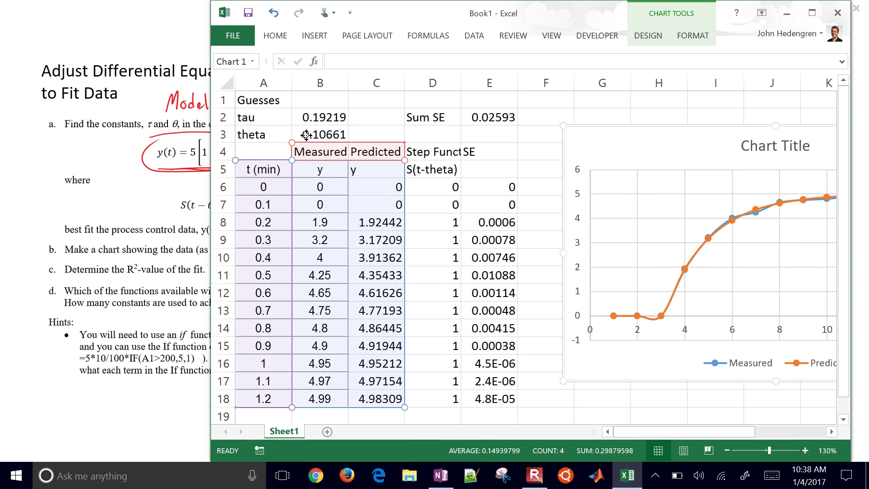
{"action": "key", "text": "alt+Tab"}
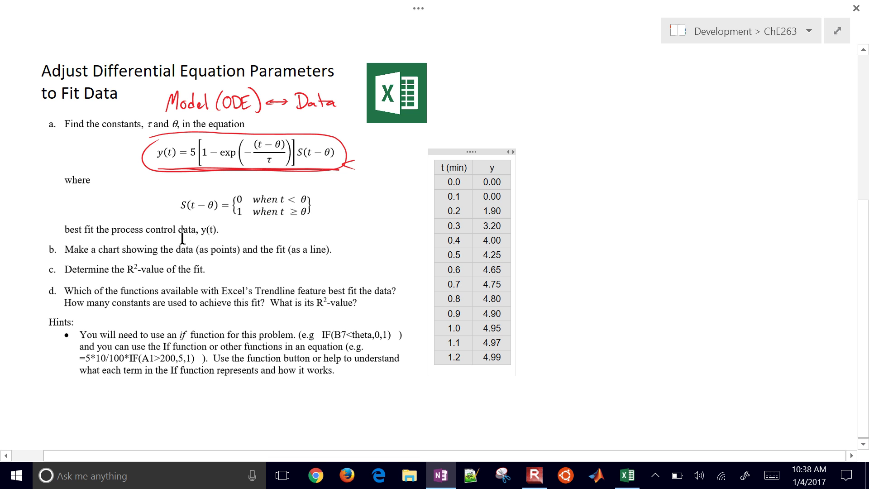
Step: Set the Predicted series line to No line so it shows markers only
{"action": "left_click", "coordinate": [626, 476]}
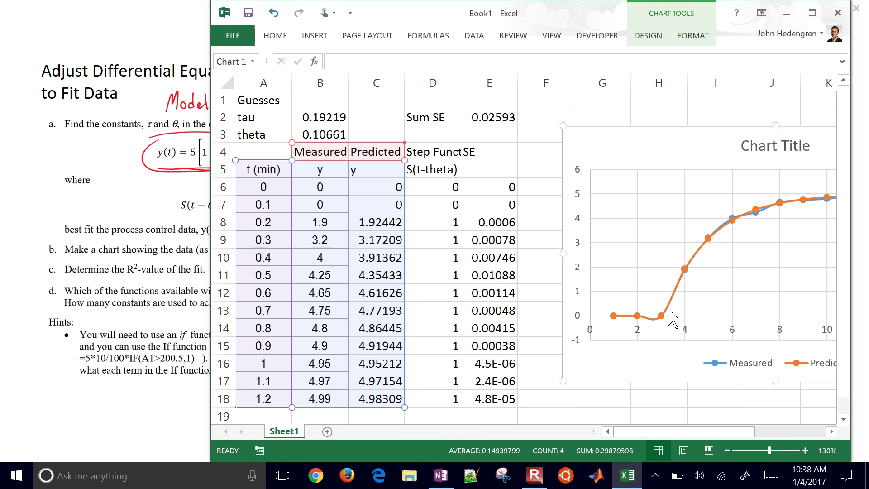
{"action": "left_click", "coordinate": [673, 300]}
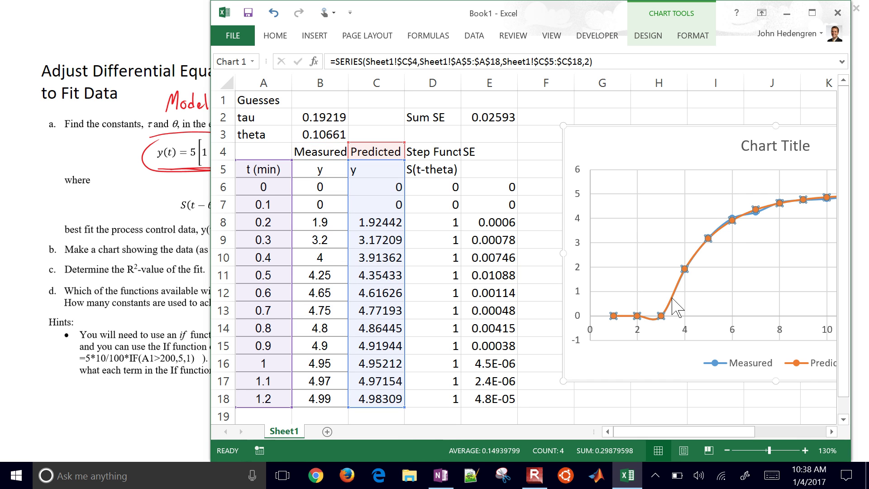
{"action": "right_click", "coordinate": [673, 300]}
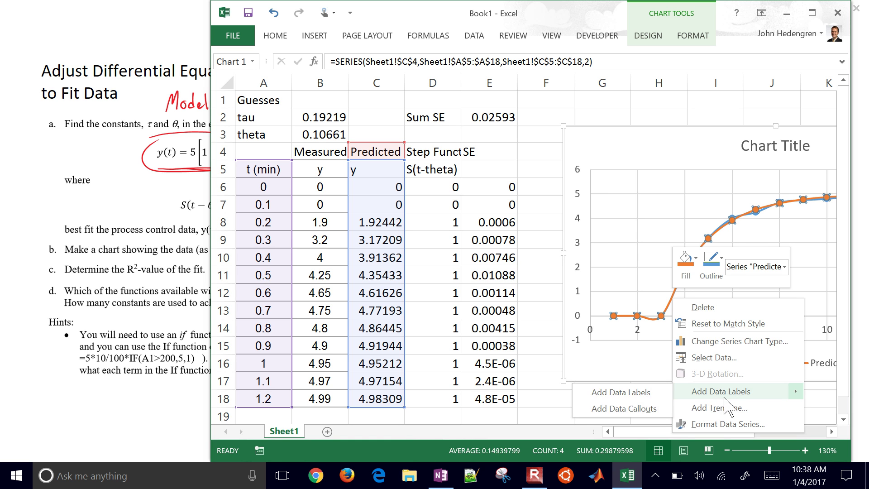
{"action": "left_click", "coordinate": [736, 427]}
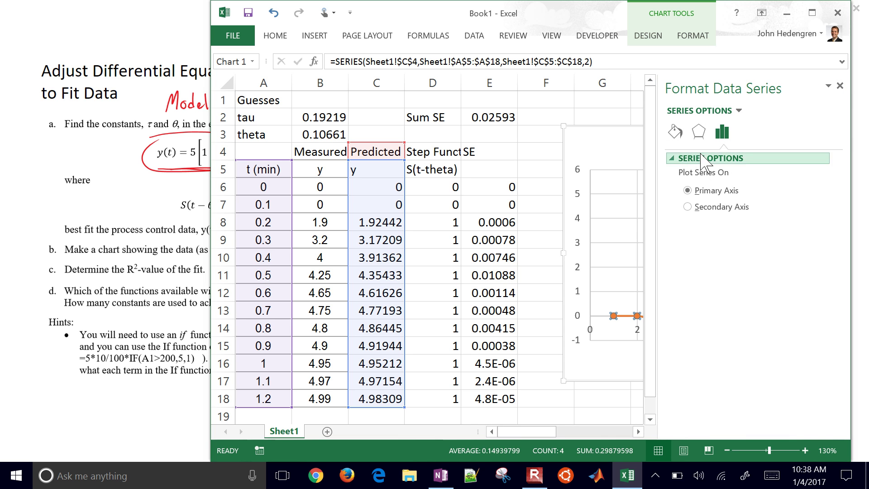
{"action": "left_click", "coordinate": [744, 113]}
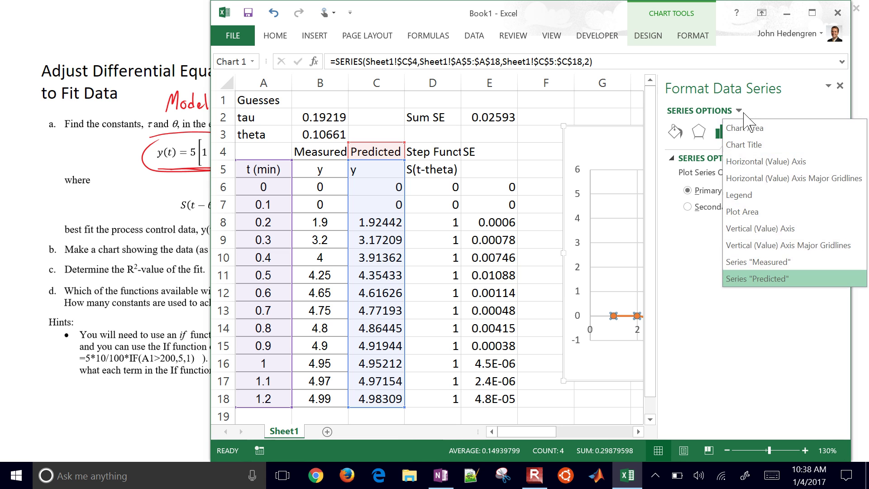
{"action": "left_click", "coordinate": [697, 133]}
{"action": "left_click", "coordinate": [675, 132]}
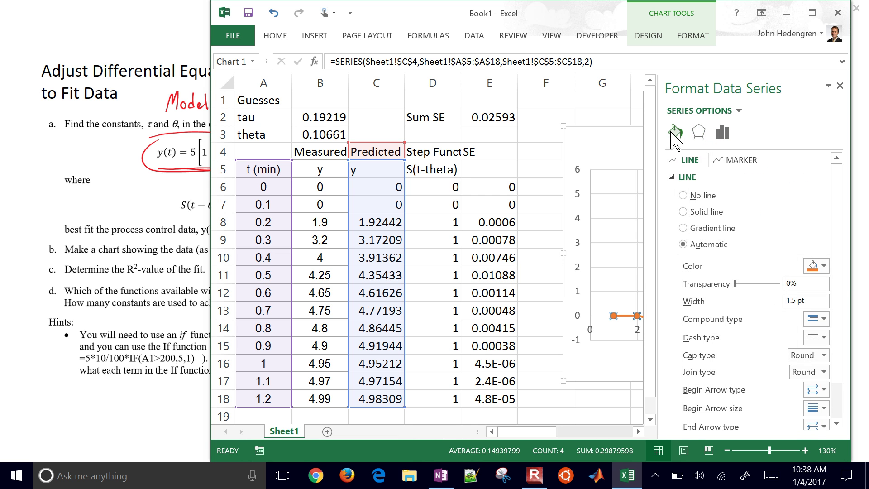
{"action": "left_click", "coordinate": [683, 196]}
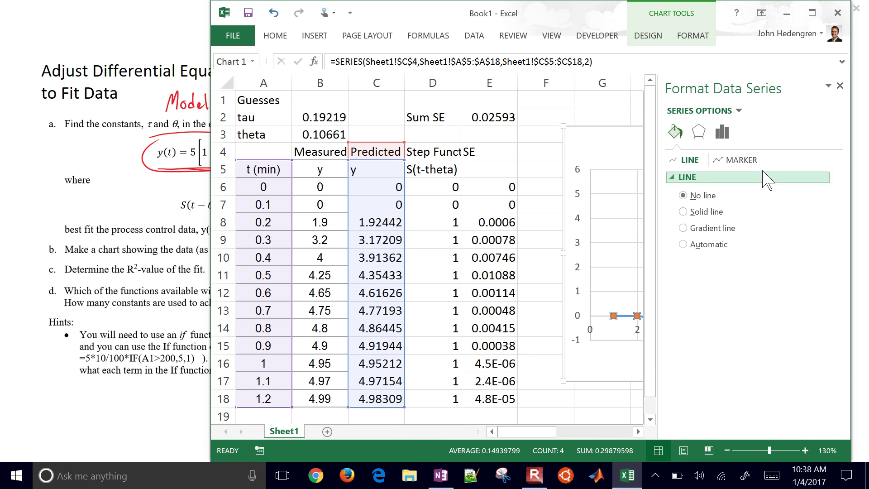
{"action": "left_click", "coordinate": [742, 160]}
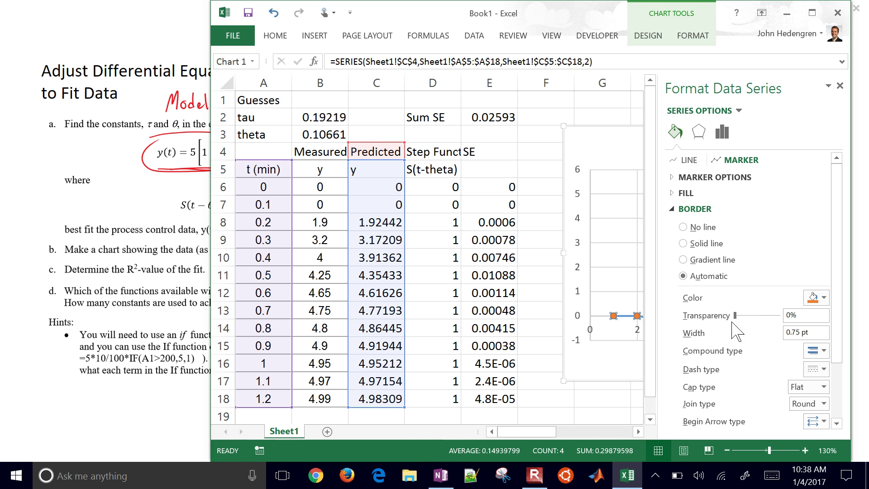
{"action": "left_click", "coordinate": [840, 86]}
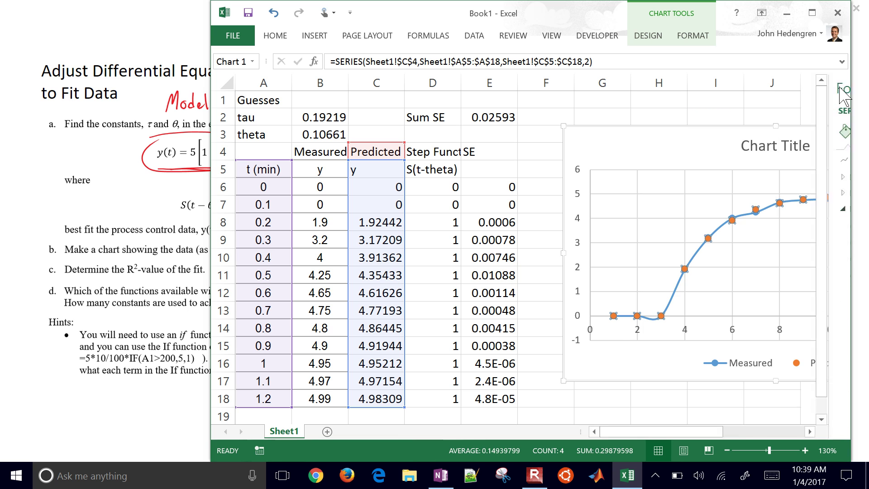
Step: Select the Measured series line in the chart and bring up its context menu
{"action": "left_click", "coordinate": [675, 294]}
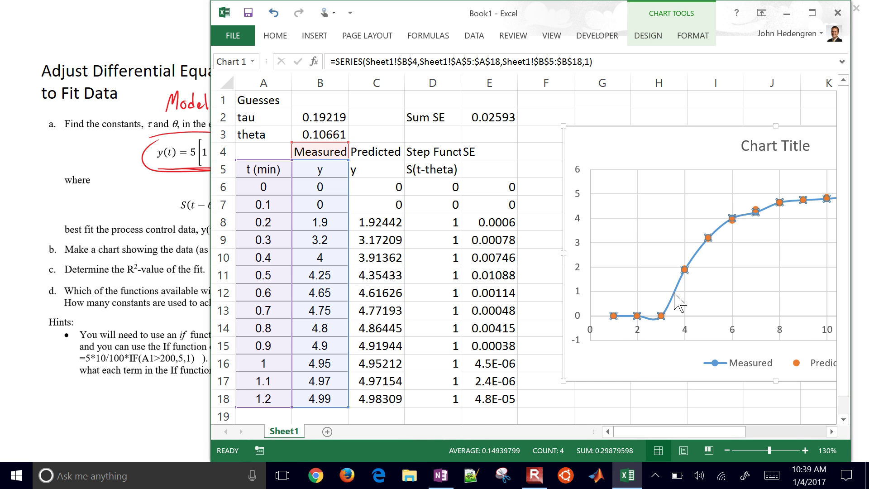
{"action": "left_click", "coordinate": [675, 294]}
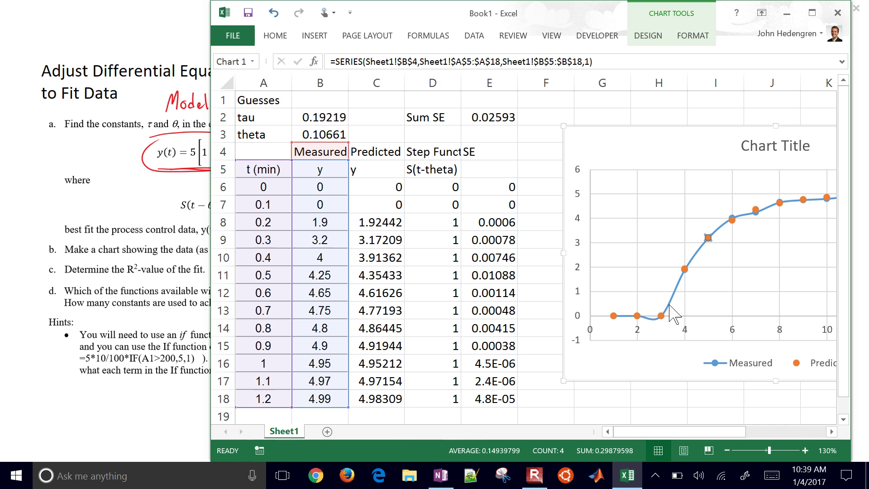
{"action": "left_click", "coordinate": [646, 258]}
{"action": "right_click", "coordinate": [646, 258]}
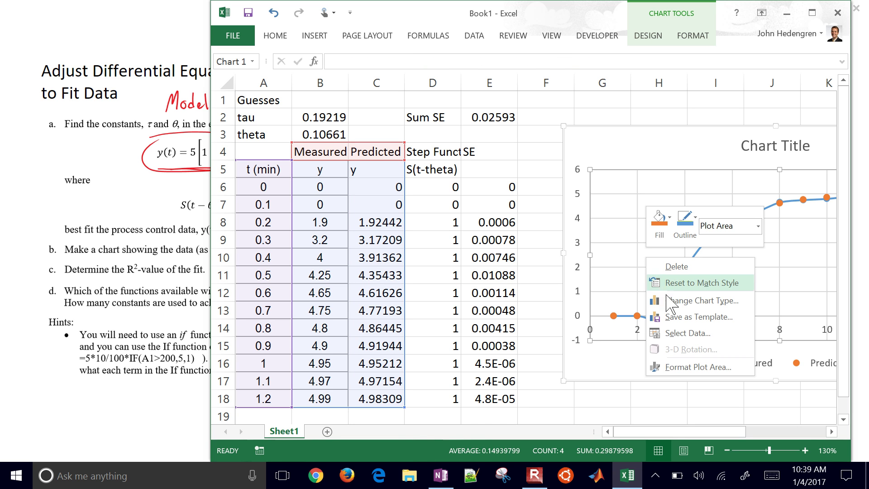
{"action": "left_click", "coordinate": [621, 239]}
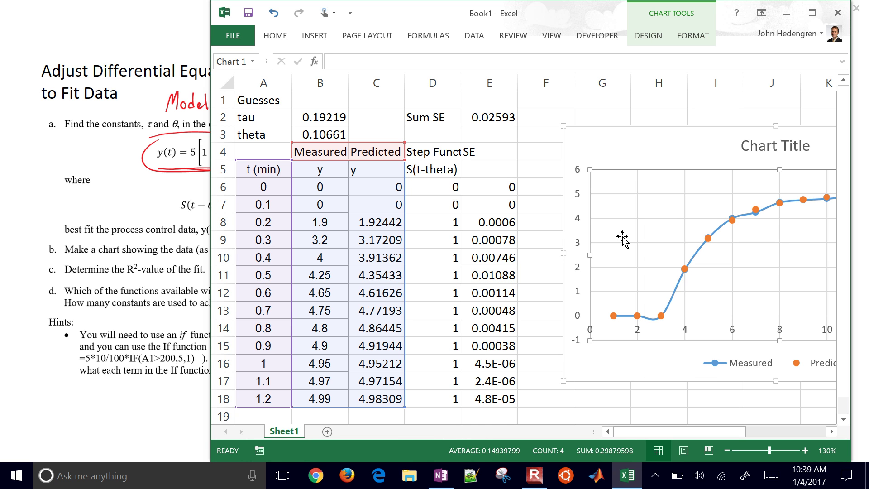
{"action": "left_click", "coordinate": [718, 230]}
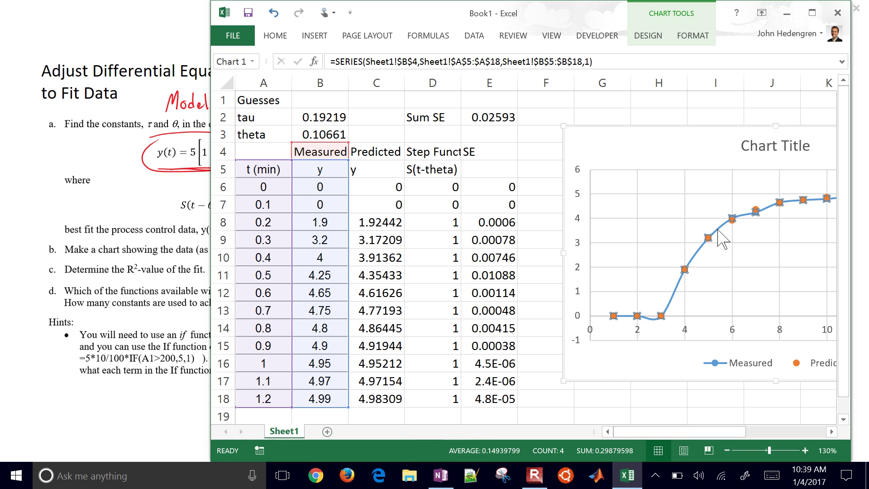
{"action": "right_click", "coordinate": [718, 231]}
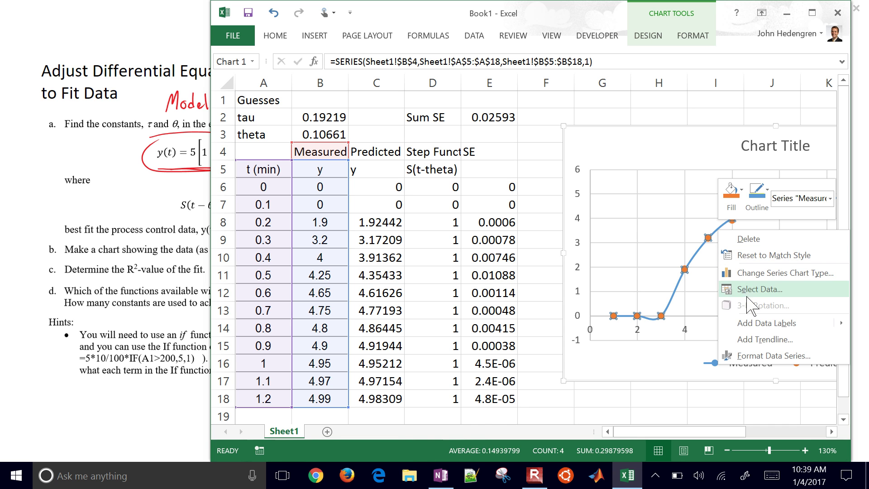
Step: In Format Data Series, set the Measured line's dash type to a dashed style
{"action": "left_click", "coordinate": [754, 354]}
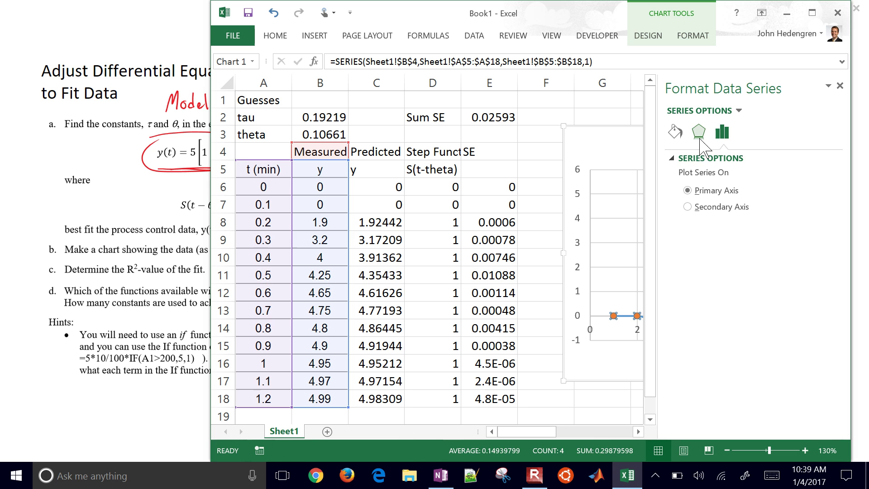
{"action": "left_click", "coordinate": [675, 131]}
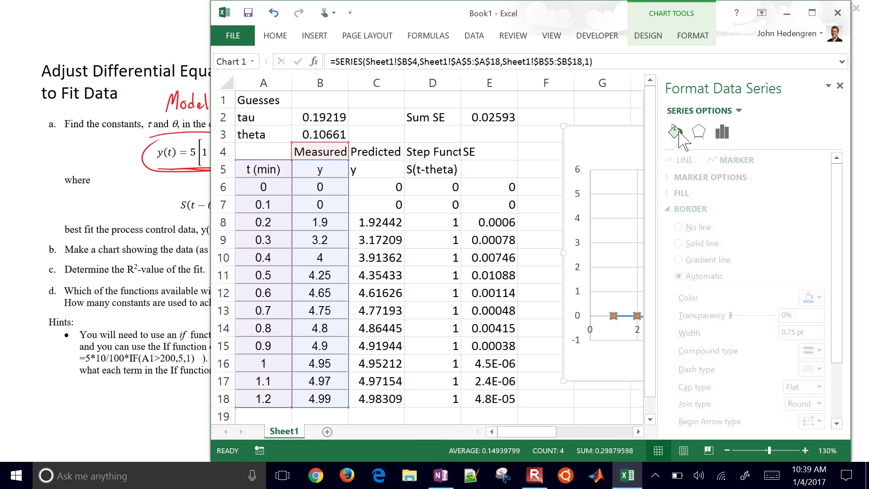
{"action": "left_click", "coordinate": [688, 160]}
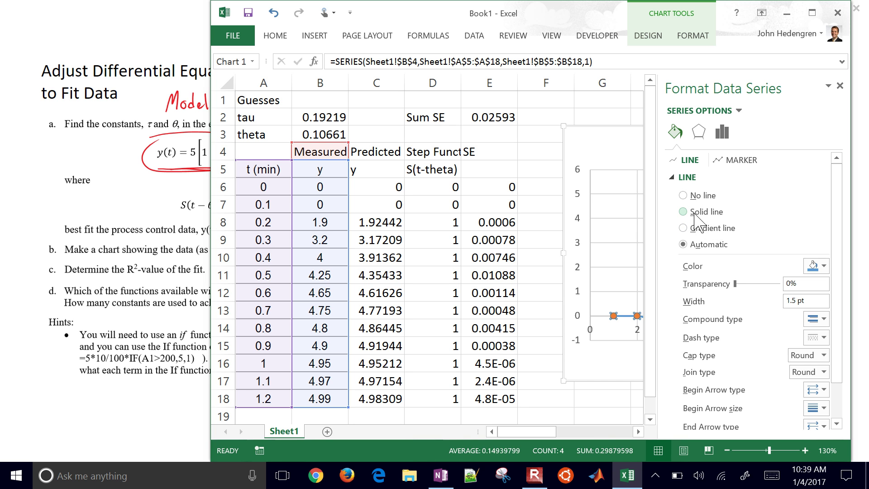
{"action": "left_click", "coordinate": [819, 338]}
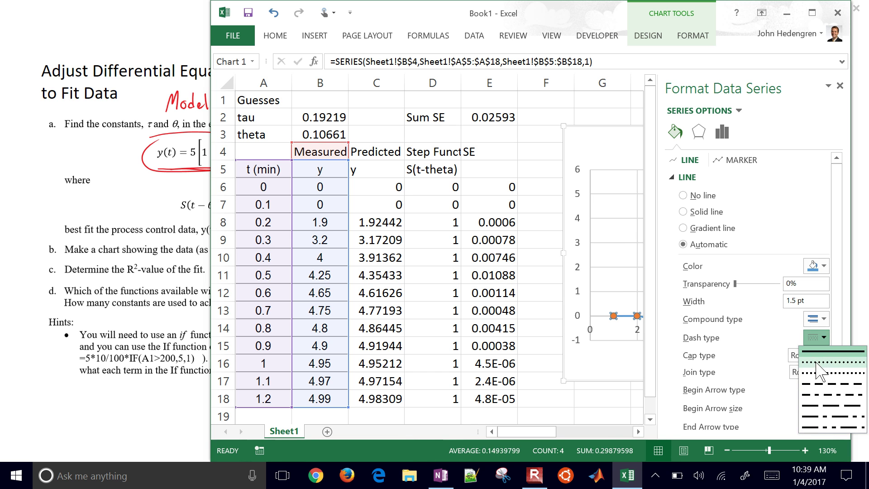
{"action": "left_click", "coordinate": [820, 384]}
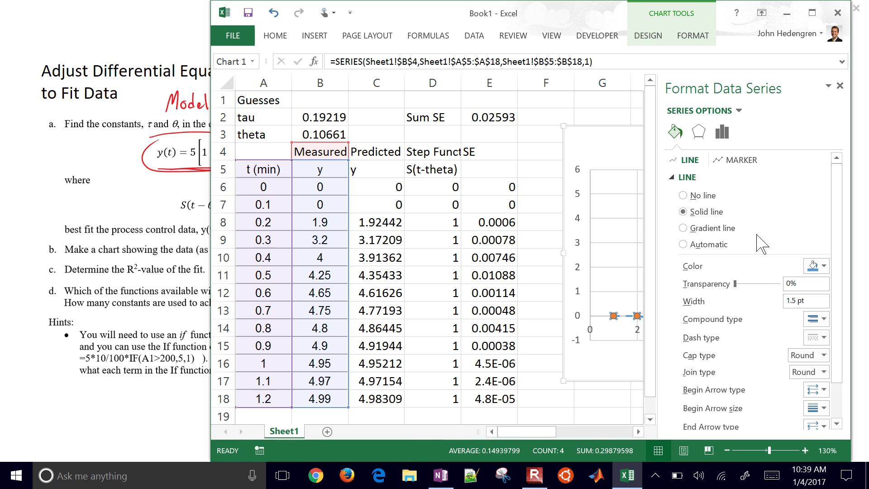
{"action": "mouse_move", "coordinate": [835, 232]}
{"action": "left_mouse_down"}
{"action": "mouse_move", "coordinate": [857, 271]}
{"action": "mouse_move", "coordinate": [858, 319]}
{"action": "mouse_move", "coordinate": [853, 227]}
{"action": "left_mouse_up"}
{"action": "left_click", "coordinate": [596, 155]}
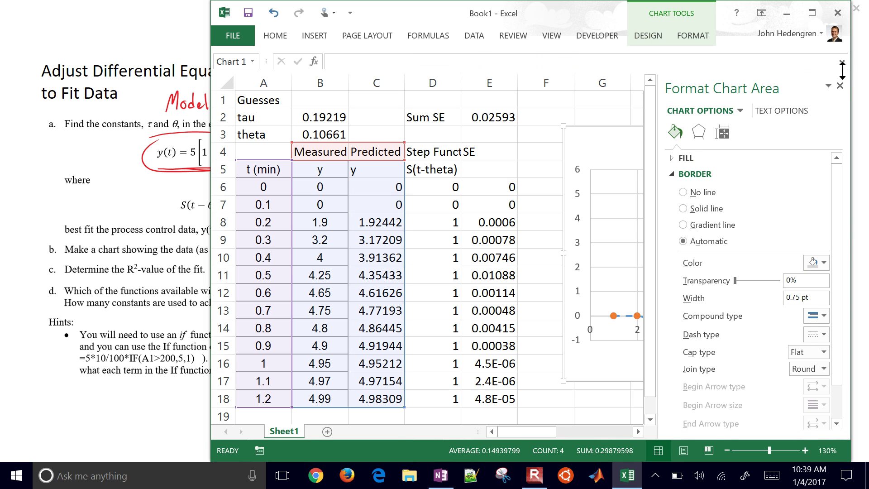
{"action": "left_click", "coordinate": [839, 86]}
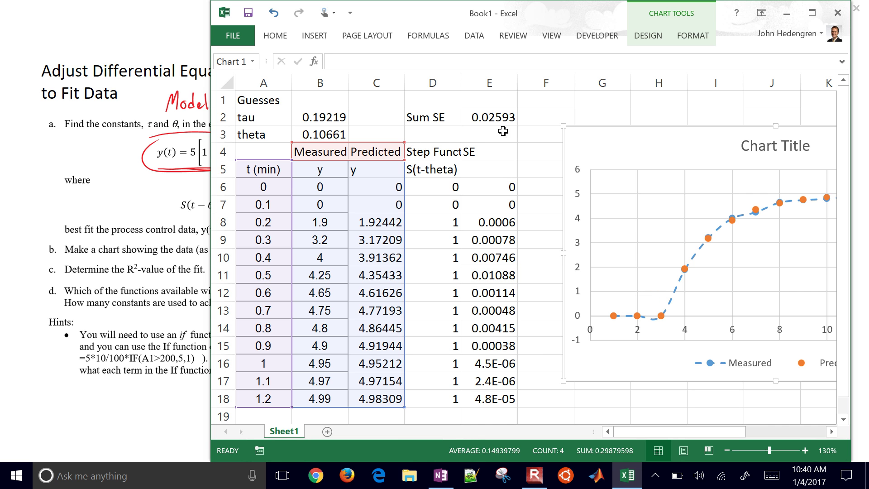
Step: Type the label 'R' in D3 for the R² result
{"action": "left_click", "coordinate": [445, 130]}
{"action": "type", "text": "R^2"}
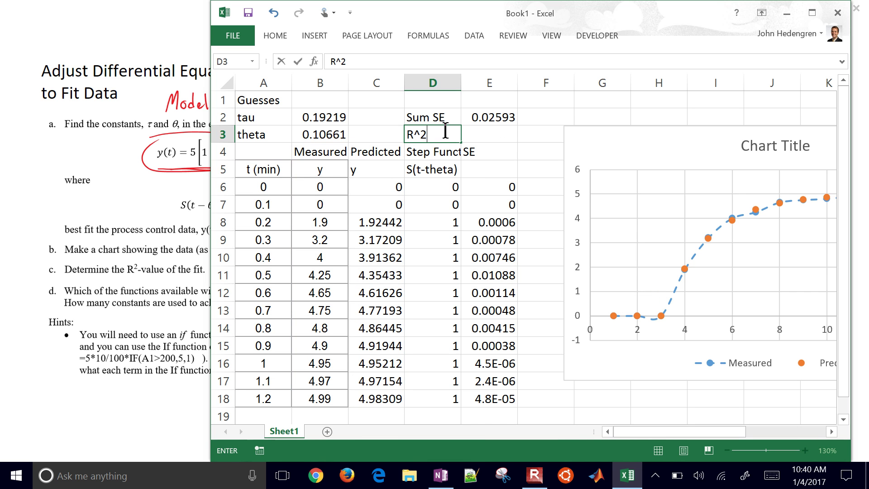
{"action": "key", "text": "Tab"}
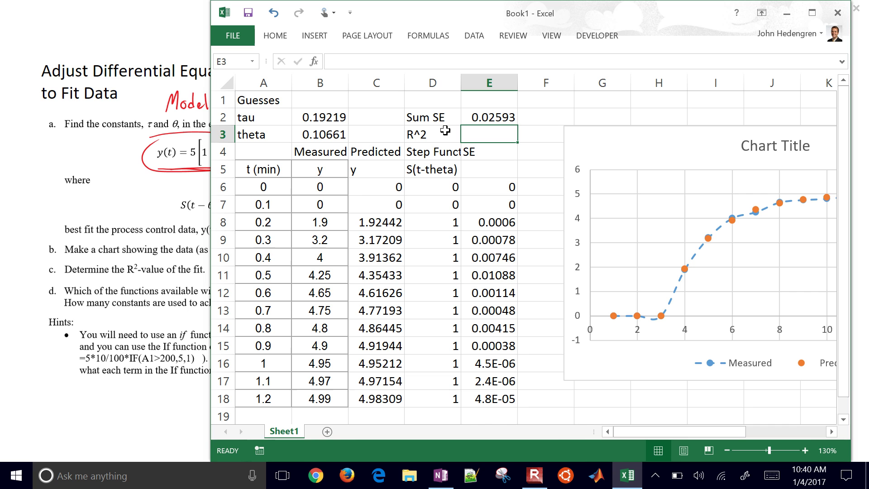
Step: Enter =RSQ(B6:B18,C6:C18) in E3, giving 0.99938
{"action": "type", "text": "="}
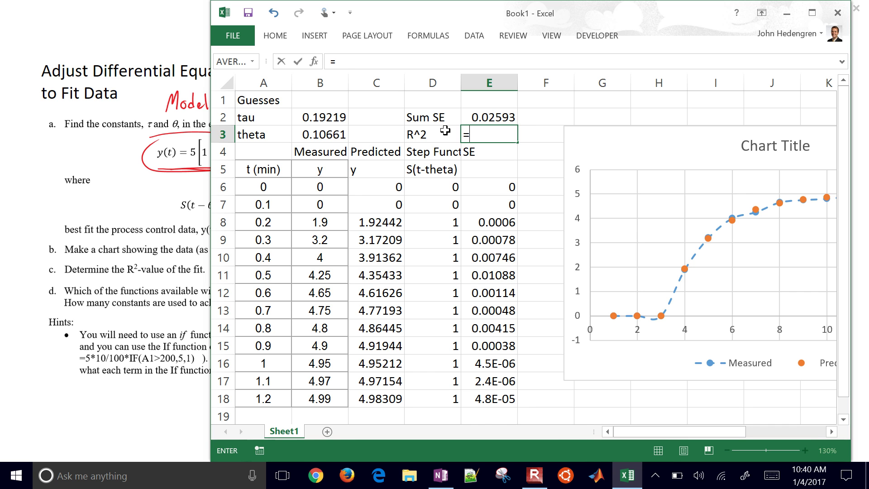
{"action": "type", "text": "rsq("}
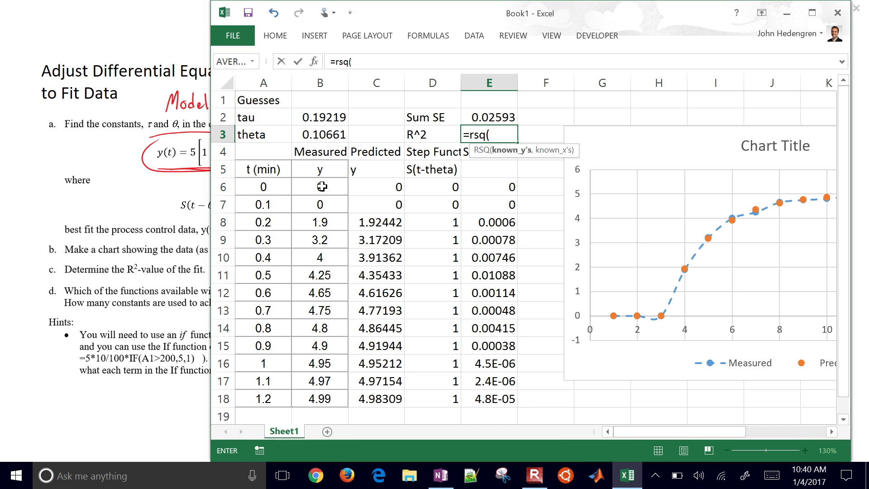
{"action": "left_click_drag", "start_coordinate": [322, 186], "coordinate": [324, 396]}
{"action": "type", "text": ","}
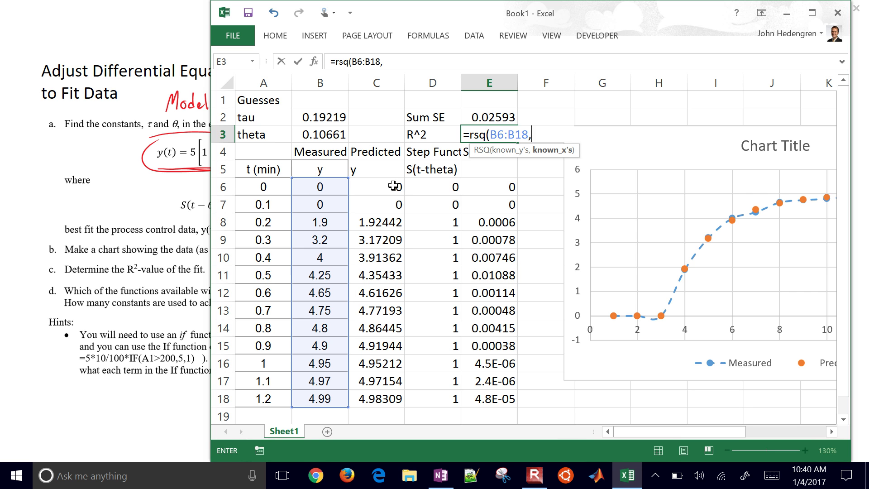
{"action": "left_click_drag", "start_coordinate": [393, 186], "coordinate": [377, 398]}
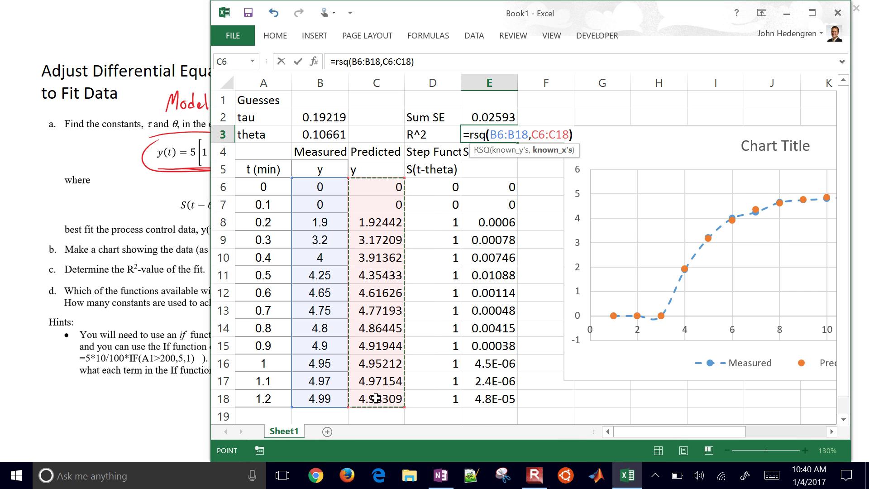
{"action": "key", "text": "Return"}
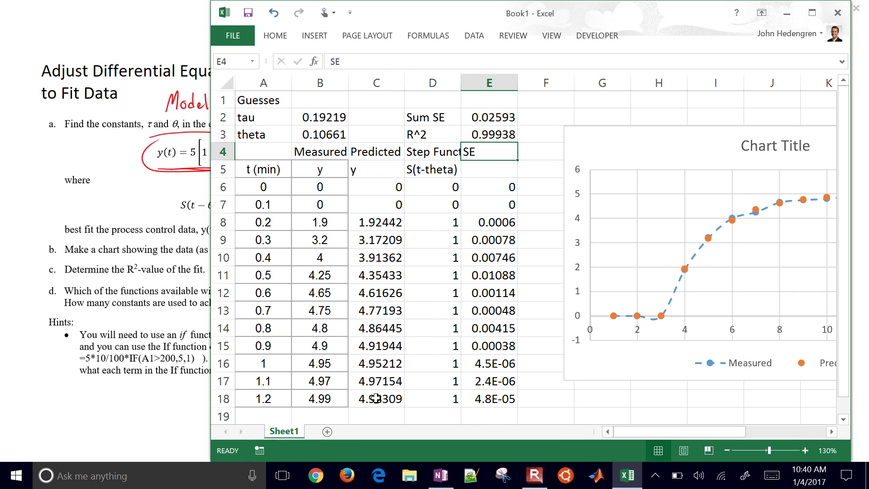
{"action": "key", "text": "Up"}
{"action": "key", "text": "shift+Left"}
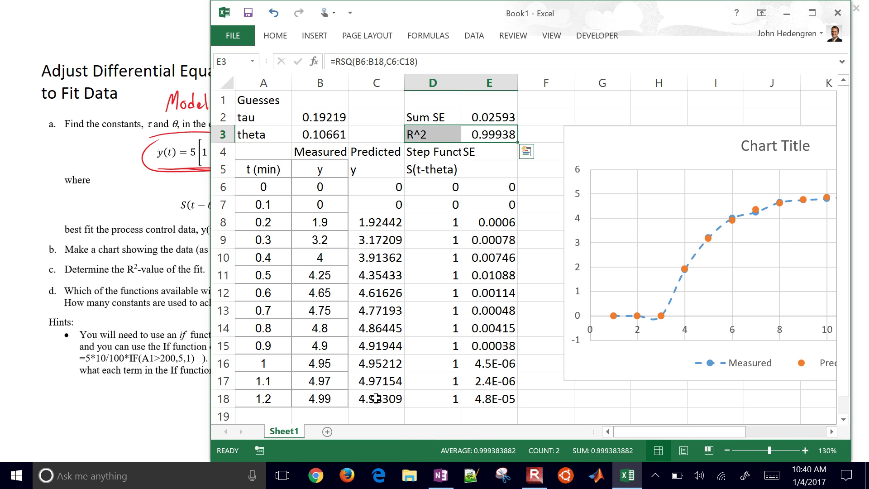
{"action": "left_click", "coordinate": [487, 138]}
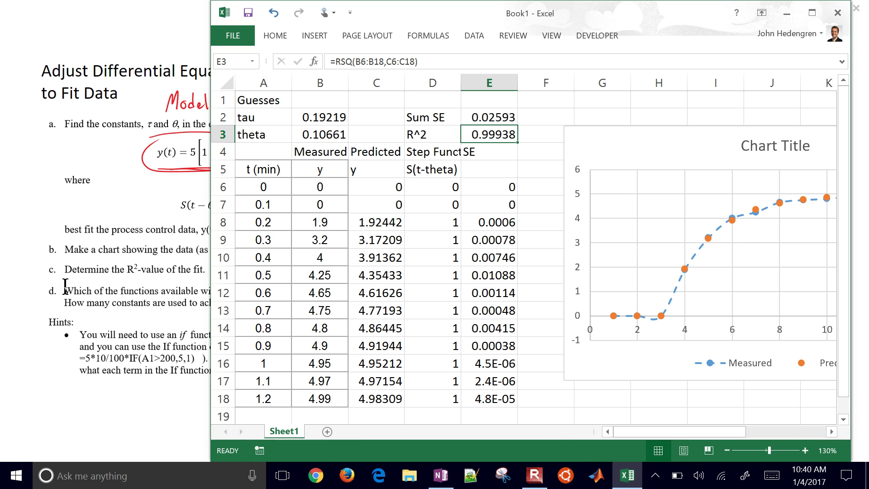
Step: Add a polynomial trendline of order 3 to the Measured series and maximize the Excel window
{"action": "left_click", "coordinate": [683, 267]}
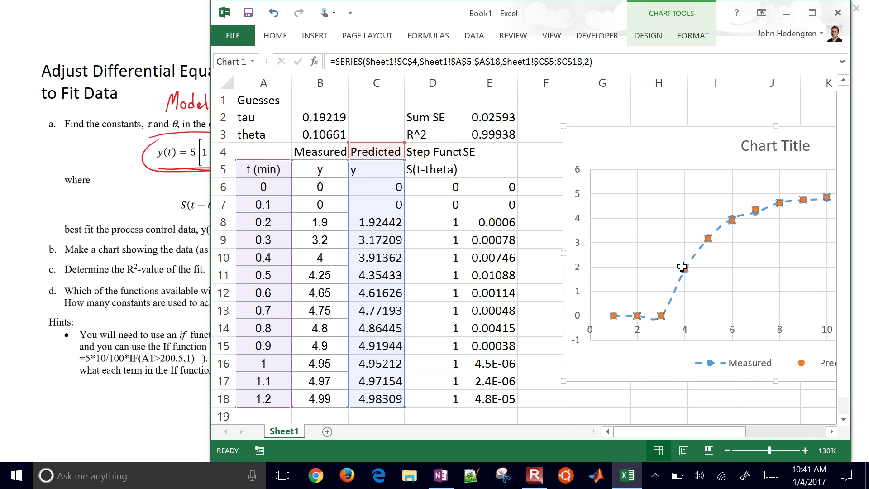
{"action": "left_click", "coordinate": [682, 266]}
{"action": "left_click", "coordinate": [693, 257]}
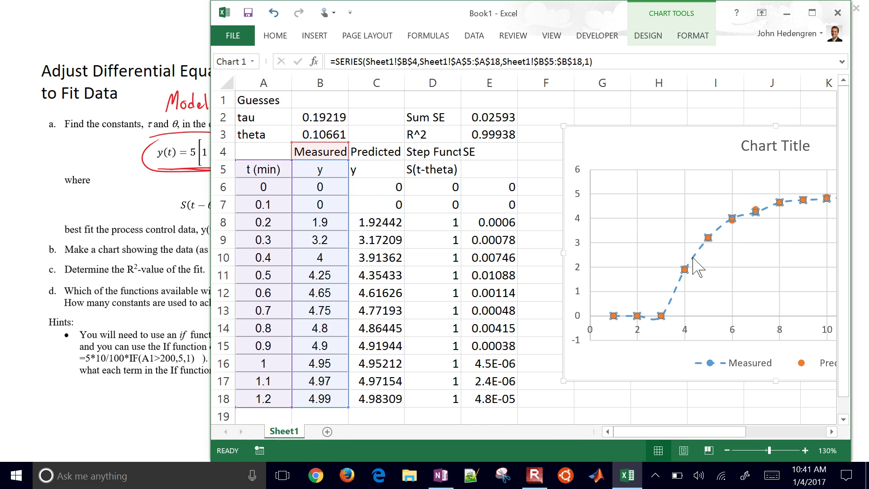
{"action": "right_click", "coordinate": [693, 258]}
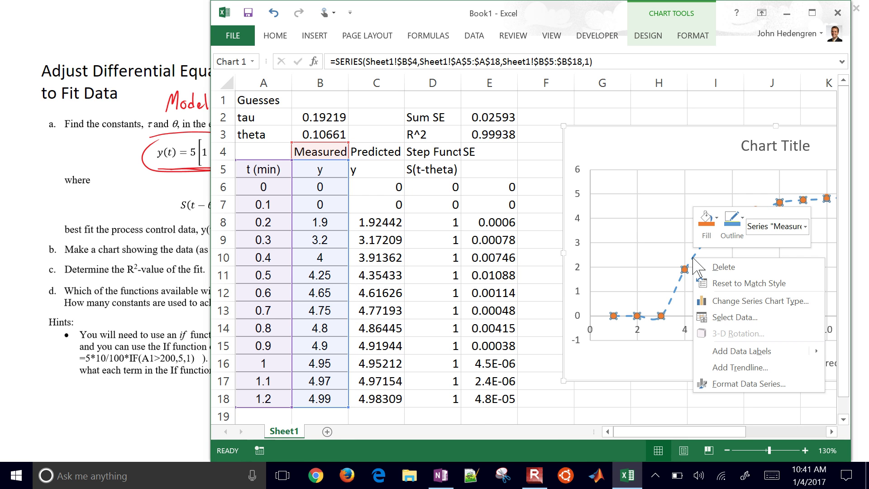
{"action": "left_click", "coordinate": [730, 368]}
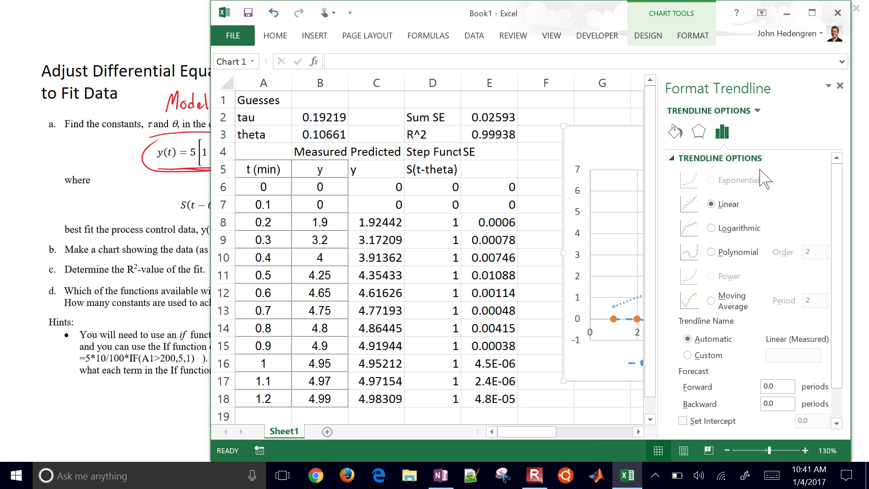
{"action": "left_click", "coordinate": [710, 253]}
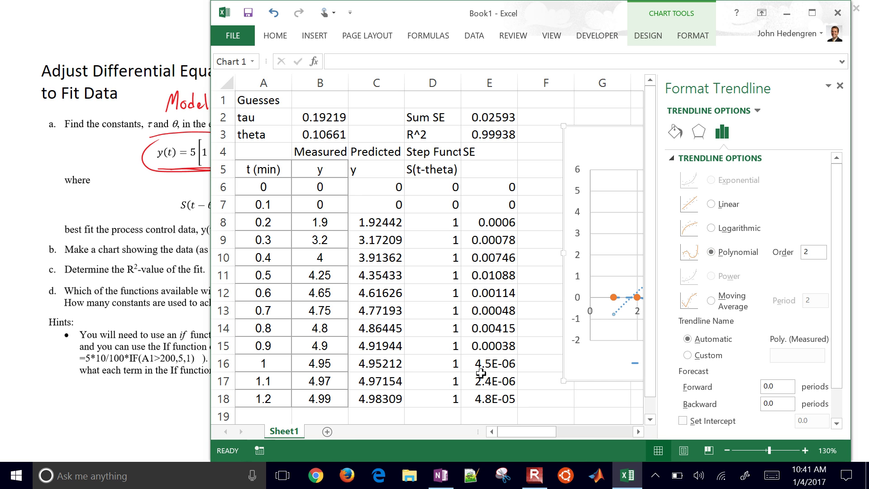
{"action": "left_click", "coordinate": [638, 431]}
{"action": "left_click_drag", "start_coordinate": [638, 431], "coordinate": [639, 432]}
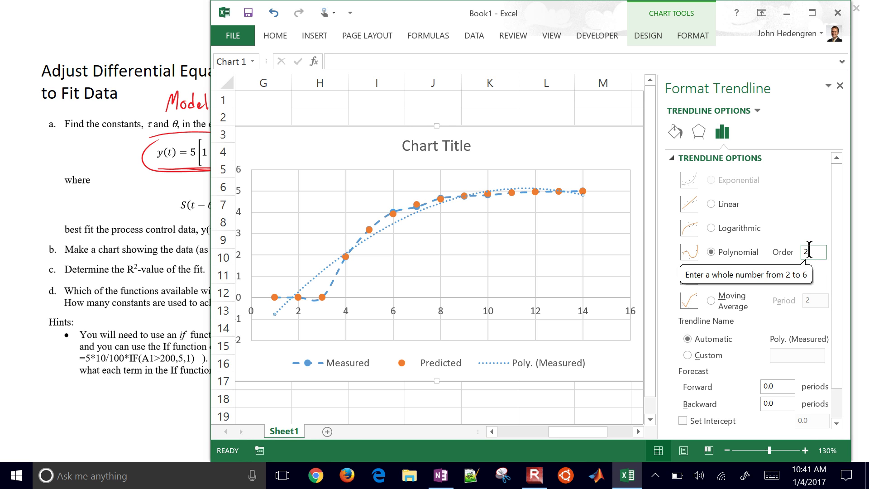
{"action": "double_click", "coordinate": [809, 252]}
{"action": "type", "text": "3"}
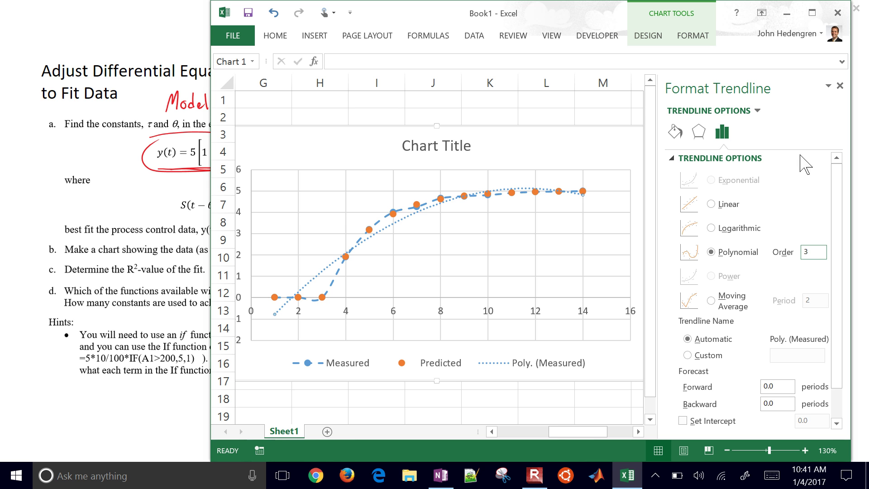
{"action": "left_click", "coordinate": [812, 12]}
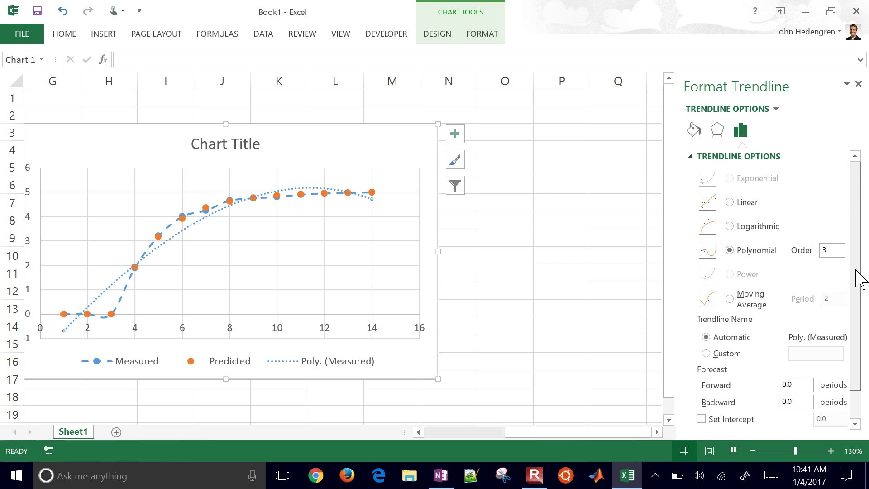
Step: Set the trendline order to 6, display its equation and R² (0.9907), then switch to OneNote
{"action": "left_click_drag", "start_coordinate": [856, 273], "coordinate": [858, 319]}
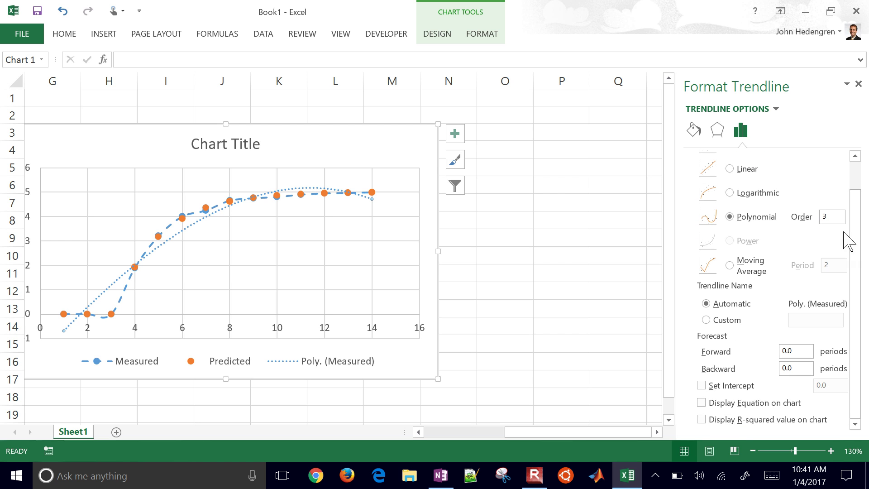
{"action": "left_click", "coordinate": [825, 218]}
{"action": "type", "text": "6"}
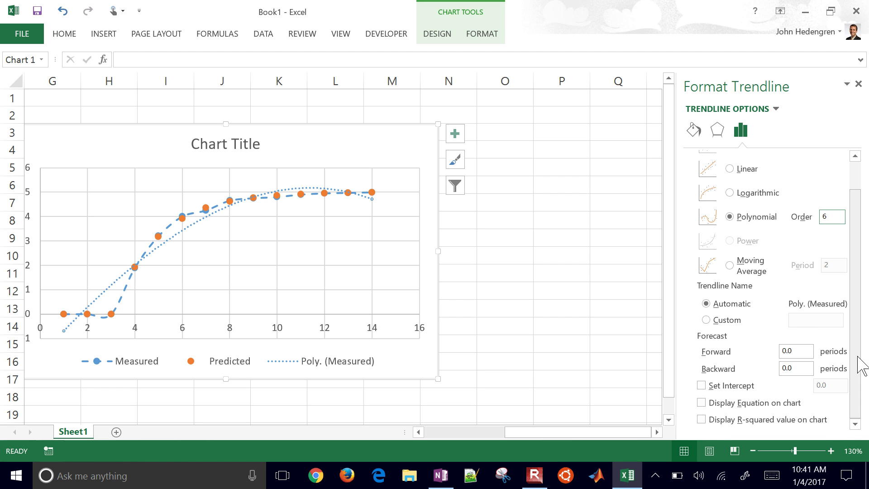
{"action": "left_click", "coordinate": [701, 402]}
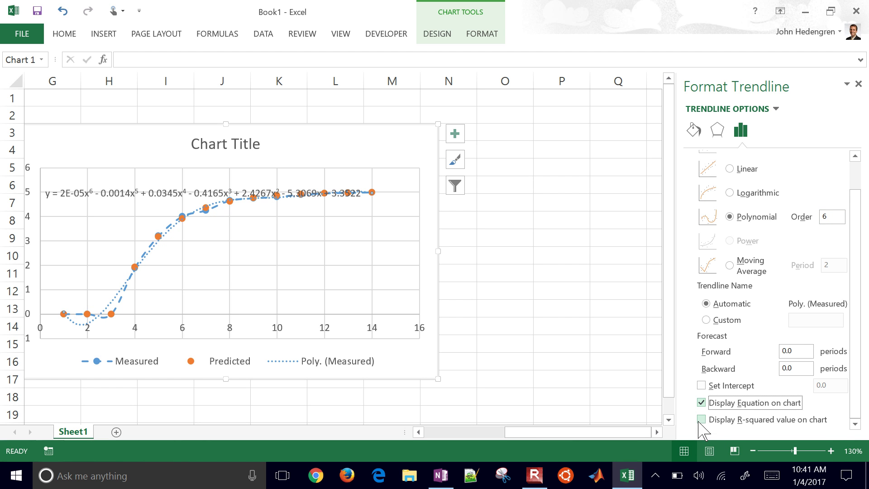
{"action": "left_click", "coordinate": [701, 420]}
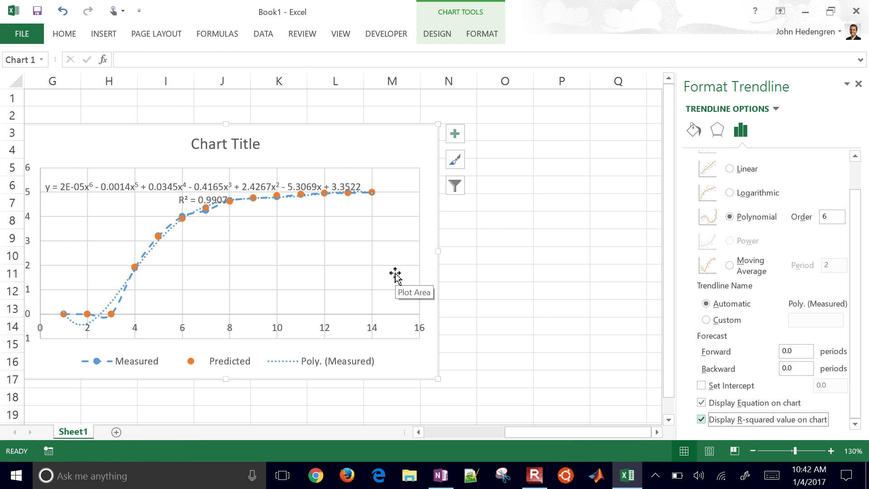
{"action": "key", "text": "alt+Tab"}
{"action": "left_click", "coordinate": [584, 272]}
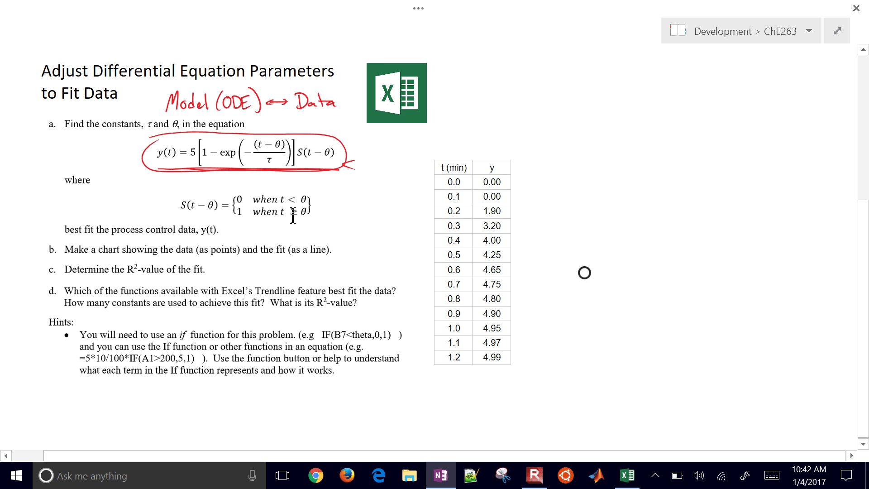
Step: In red ink, underline and circle key phrases in parts a–d, including the Trendline phrase
{"action": "scroll", "coordinate": [584, 272], "scroll_direction": "up", "scroll_amount": 5}
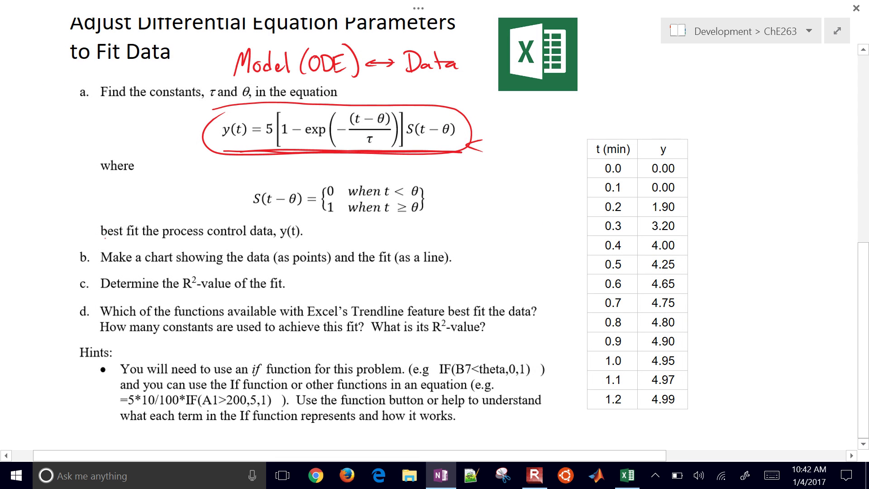
{"action": "left_click_drag", "start_coordinate": [105, 239], "coordinate": [290, 242]}
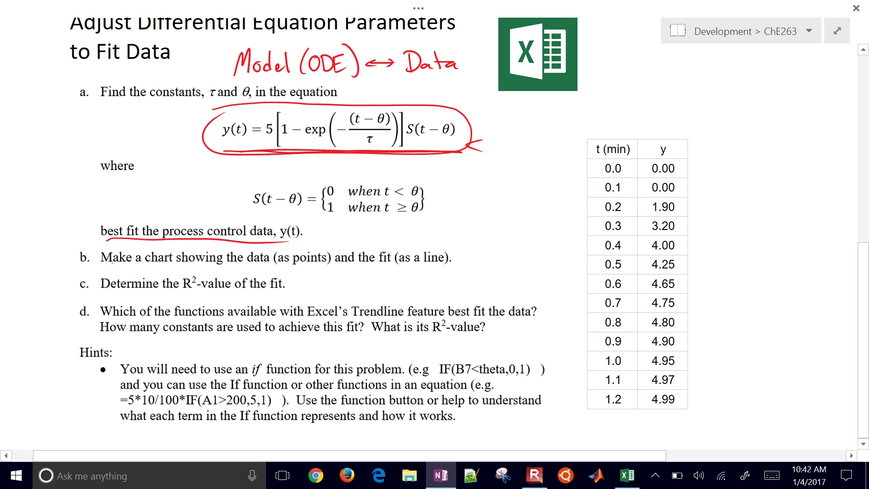
{"action": "left_click_drag", "start_coordinate": [129, 271], "coordinate": [303, 278]}
{"action": "mouse_move", "coordinate": [291, 240]}
{"action": "left_mouse_down"}
{"action": "mouse_move", "coordinate": [232, 260]}
{"action": "mouse_move", "coordinate": [254, 249]}
{"action": "left_mouse_up"}
{"action": "left_click_drag", "start_coordinate": [369, 240], "coordinate": [362, 242]}
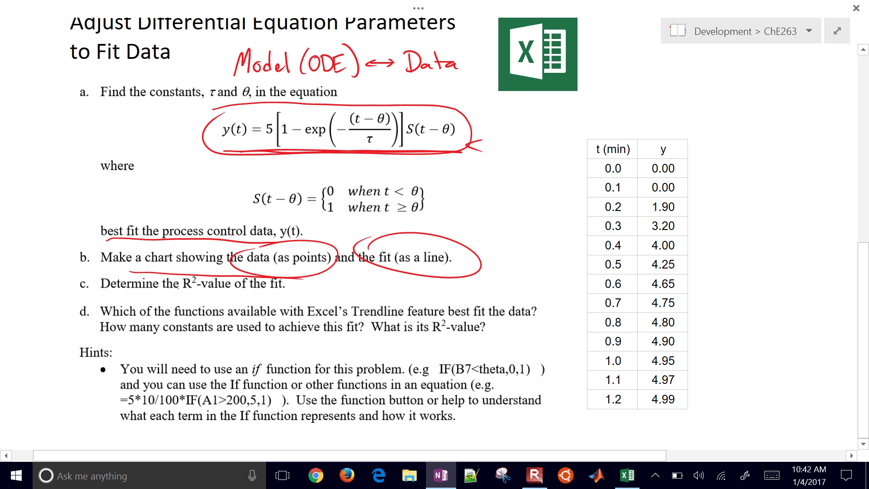
{"action": "left_click_drag", "start_coordinate": [180, 294], "coordinate": [236, 290]}
{"action": "mouse_move", "coordinate": [295, 298]}
{"action": "left_mouse_down"}
{"action": "mouse_move", "coordinate": [353, 292]}
{"action": "mouse_move", "coordinate": [451, 317]}
{"action": "mouse_move", "coordinate": [285, 308]}
{"action": "left_mouse_up"}
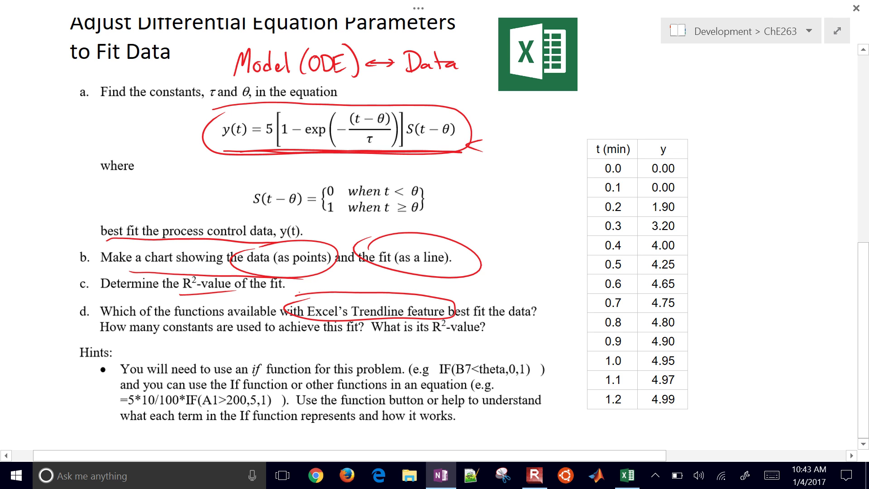
{"action": "mouse_move", "coordinate": [100, 296]}
{"action": "left_mouse_down"}
{"action": "mouse_move", "coordinate": [78, 300]}
{"action": "mouse_move", "coordinate": [94, 332]}
{"action": "left_mouse_up"}
Step: Circle τ, θ and the IF(B7<theta,0,1) hint, arrow it to S(t−θ), and bracket the y column
{"action": "mouse_move", "coordinate": [62, 146]}
{"action": "left_mouse_down"}
{"action": "mouse_move", "coordinate": [111, 128]}
{"action": "mouse_move", "coordinate": [188, 126]}
{"action": "left_mouse_up"}
{"action": "left_click_drag", "start_coordinate": [179, 121], "coordinate": [183, 130]}
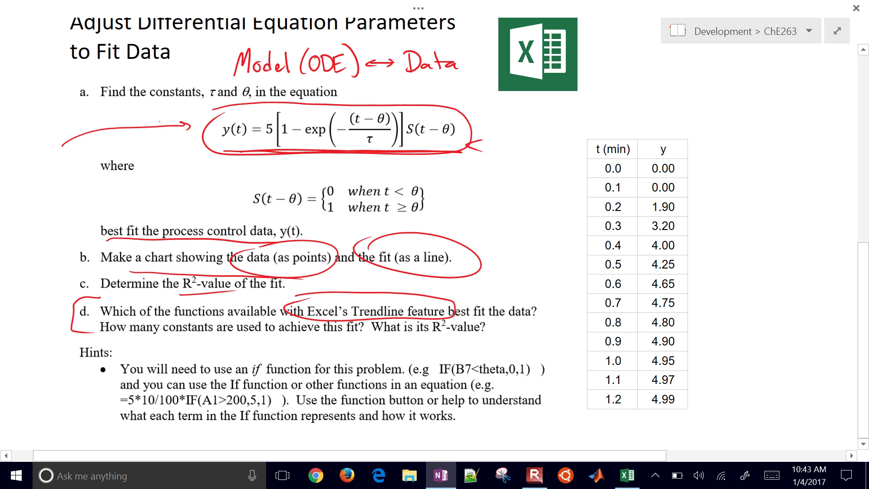
{"action": "left_click_drag", "start_coordinate": [365, 130], "coordinate": [378, 132]}
{"action": "left_click_drag", "start_coordinate": [447, 117], "coordinate": [437, 121]}
{"action": "mouse_move", "coordinate": [426, 358]}
{"action": "left_mouse_down"}
{"action": "mouse_move", "coordinate": [554, 359]}
{"action": "mouse_move", "coordinate": [428, 352]}
{"action": "left_mouse_up"}
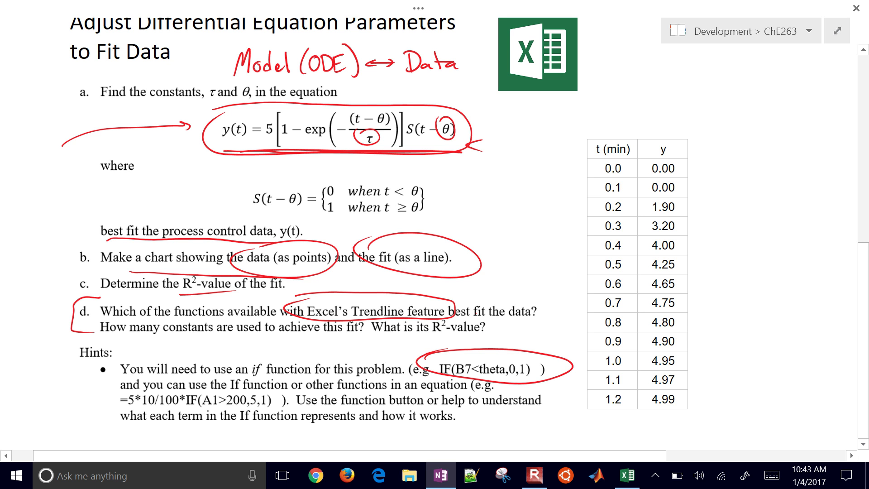
{"action": "mouse_move", "coordinate": [556, 353]}
{"action": "left_mouse_down"}
{"action": "mouse_move", "coordinate": [568, 289]}
{"action": "mouse_move", "coordinate": [462, 194]}
{"action": "mouse_move", "coordinate": [451, 209]}
{"action": "left_mouse_up"}
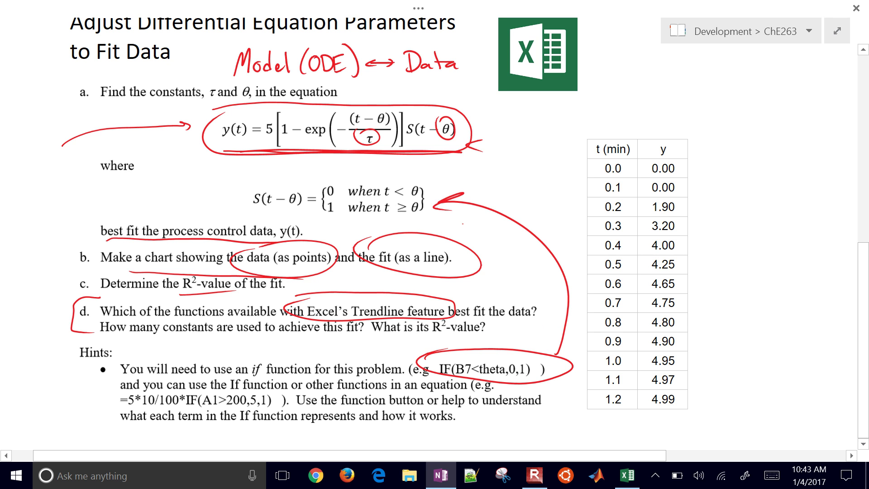
{"action": "mouse_move", "coordinate": [715, 146]}
{"action": "left_mouse_down"}
{"action": "mouse_move", "coordinate": [729, 149]}
{"action": "mouse_move", "coordinate": [720, 167]}
{"action": "mouse_move", "coordinate": [735, 375]}
{"action": "left_mouse_up"}
{"action": "mouse_move", "coordinate": [643, 135]}
{"action": "left_mouse_down"}
{"action": "mouse_move", "coordinate": [683, 132]}
{"action": "mouse_move", "coordinate": [765, 375]}
{"action": "mouse_move", "coordinate": [648, 407]}
{"action": "mouse_move", "coordinate": [643, 135]}
{"action": "left_mouse_up"}
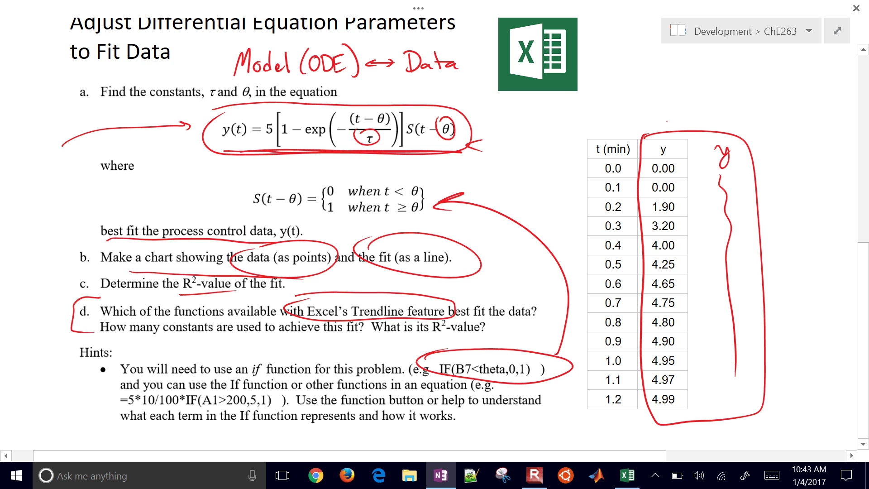